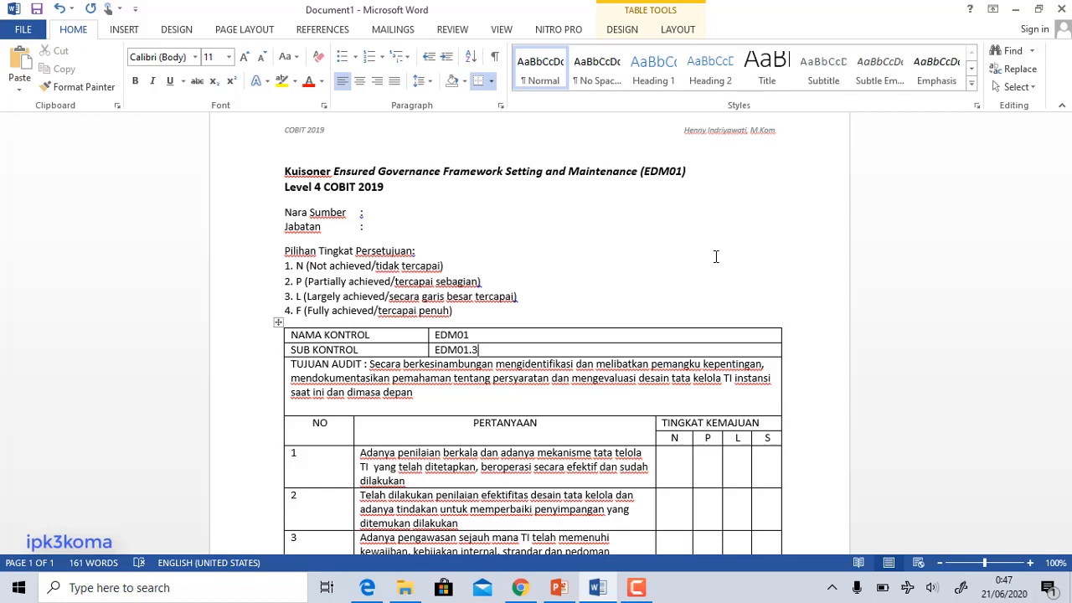
# Step: Review the EDM01.3 questionnaire table and compare it with the "Kuesioner untuk level 4" slide in the PowerPoint presentation
pyautogui.scroll(-2, 716, 257)
pyautogui.scroll(-1, 716, 257)
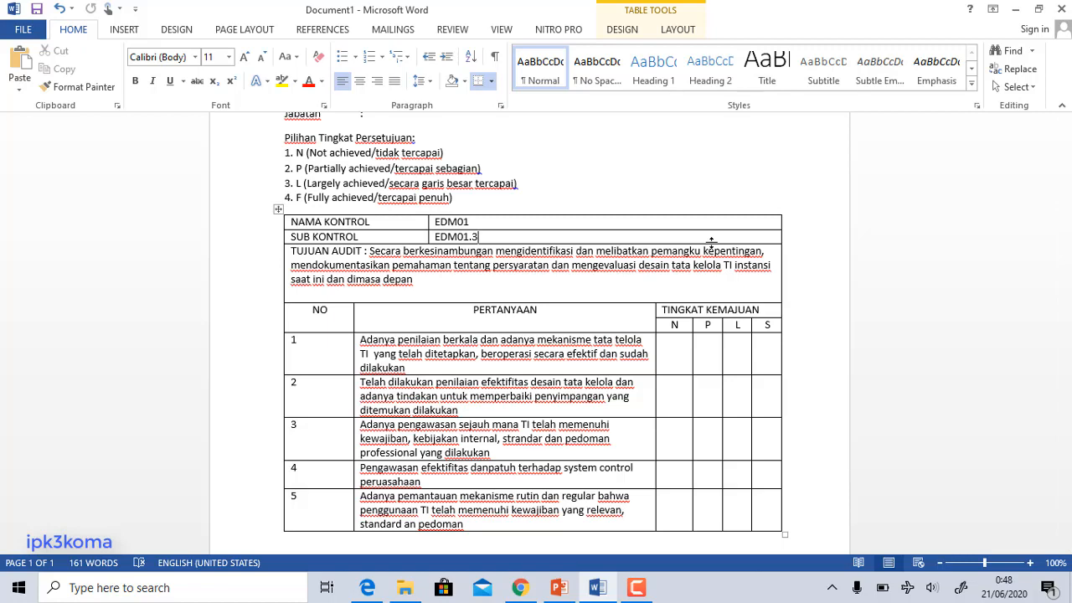
pyautogui.scroll(3, 711, 243)
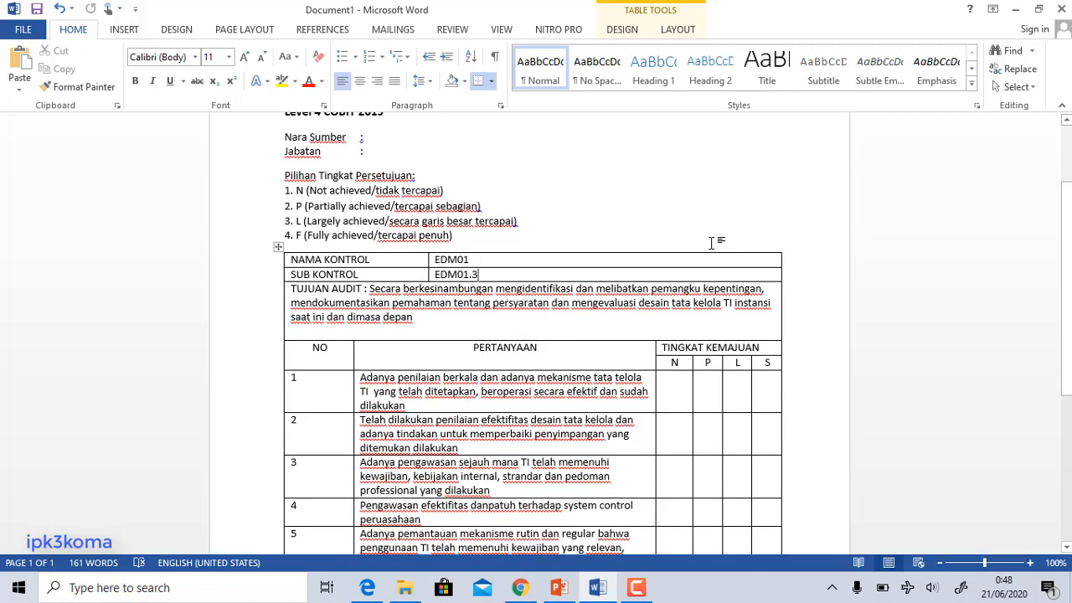
pyautogui.scroll(-1, 713, 243)
pyautogui.click(559, 588)
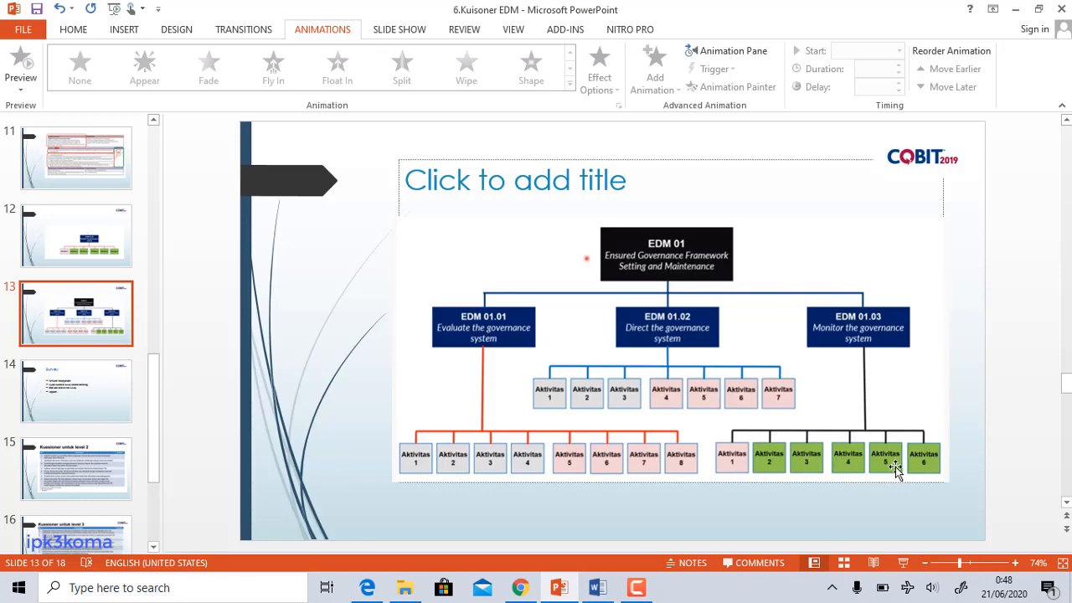
pyautogui.click(92, 532)
pyautogui.scroll(-3, 92, 523)
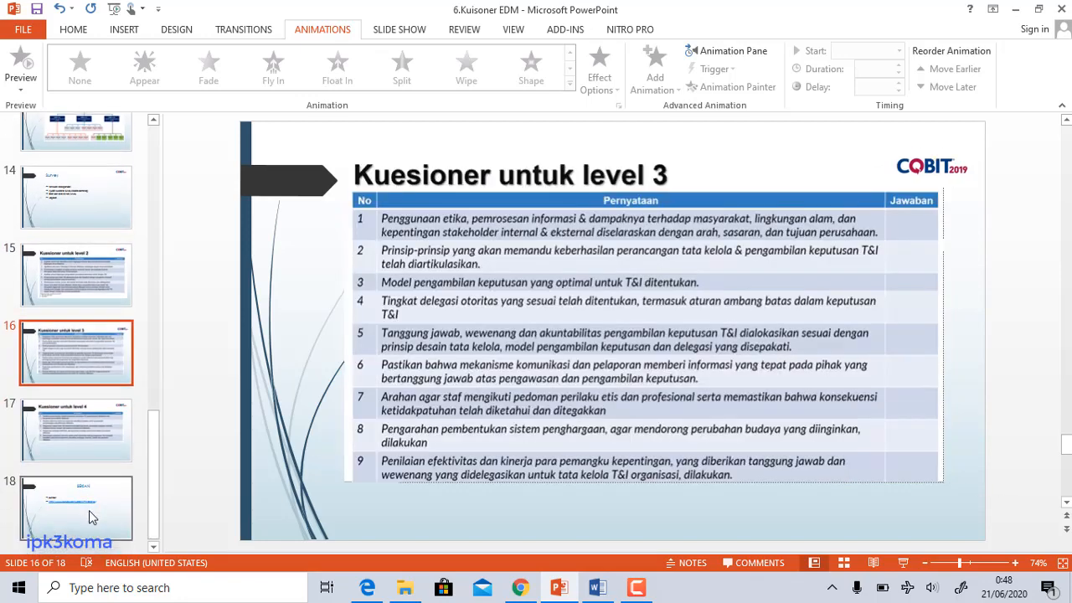
pyautogui.click(82, 430)
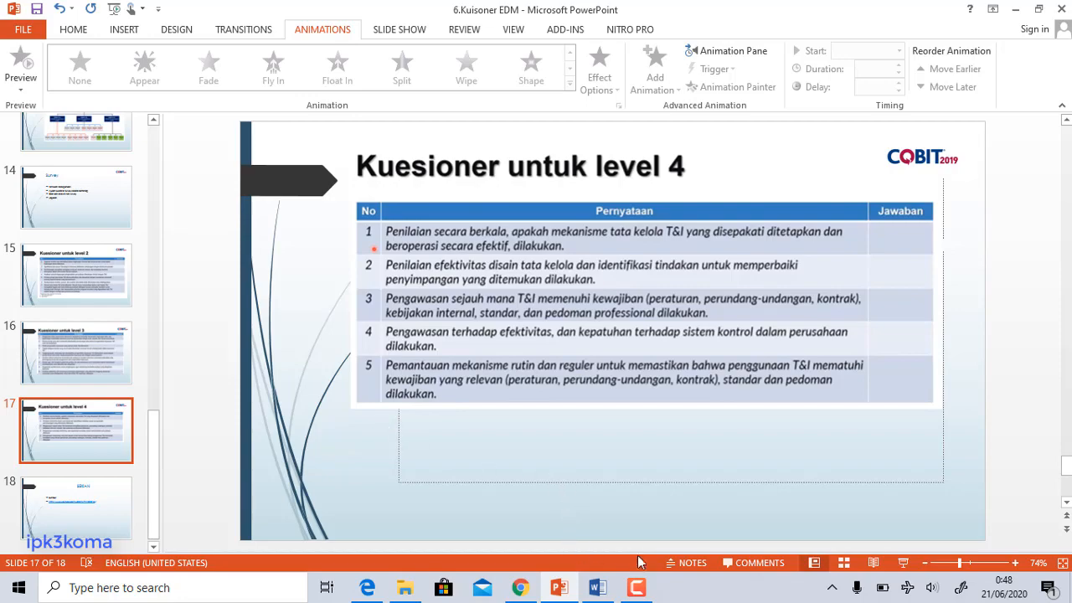
# Step: Switch to the COBIT 2019 framework PDF in Edge and examine the EDM01 governance practices, their activities and capability levels
pyautogui.moveTo(373, 588)
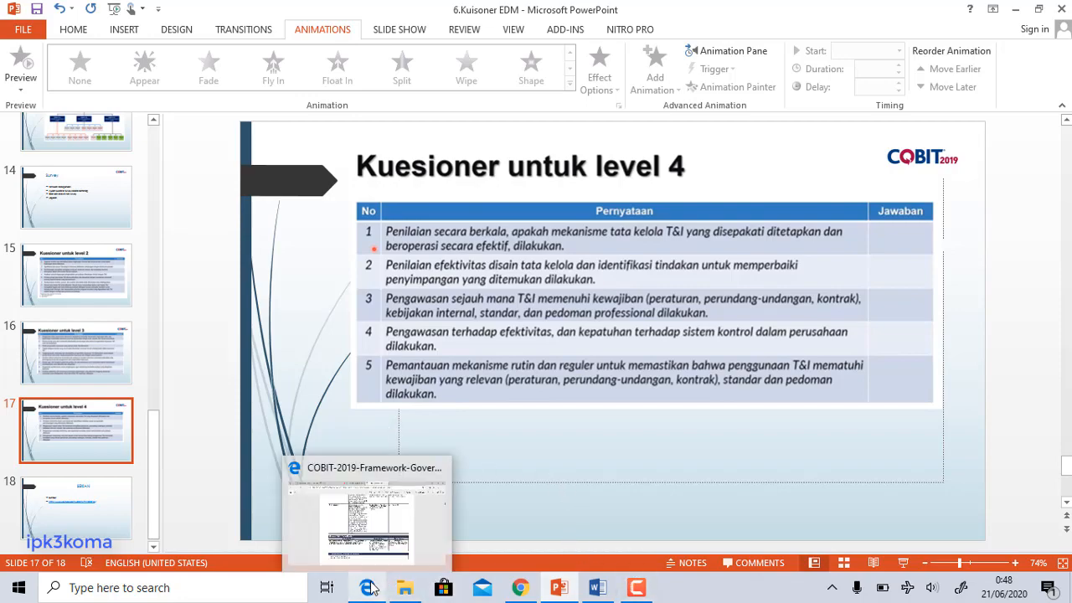
pyautogui.click(384, 554)
pyautogui.scroll(6, 508, 381)
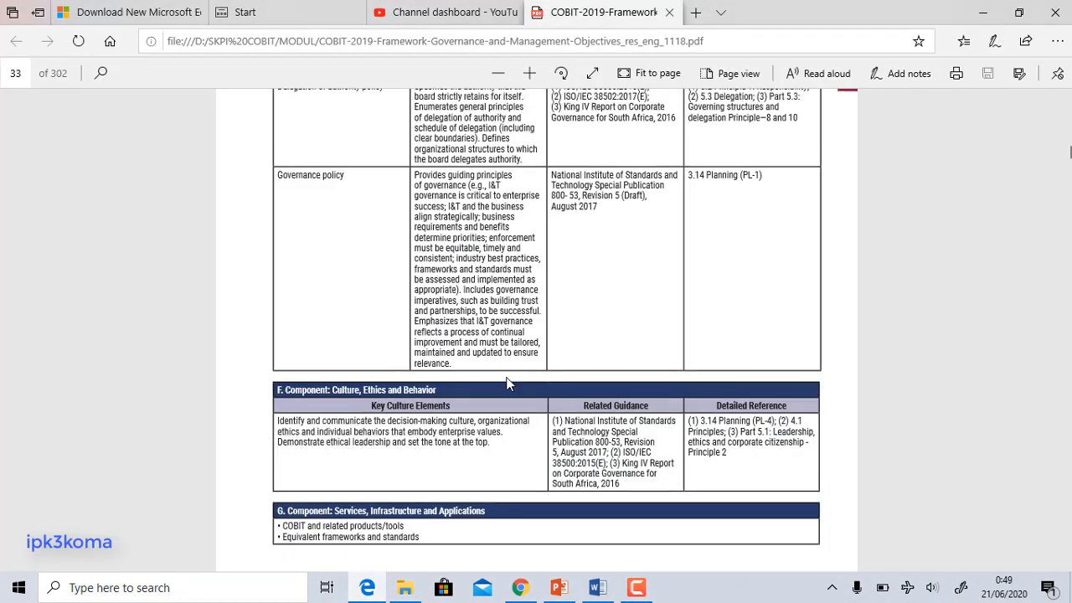
pyautogui.scroll(7, 508, 384)
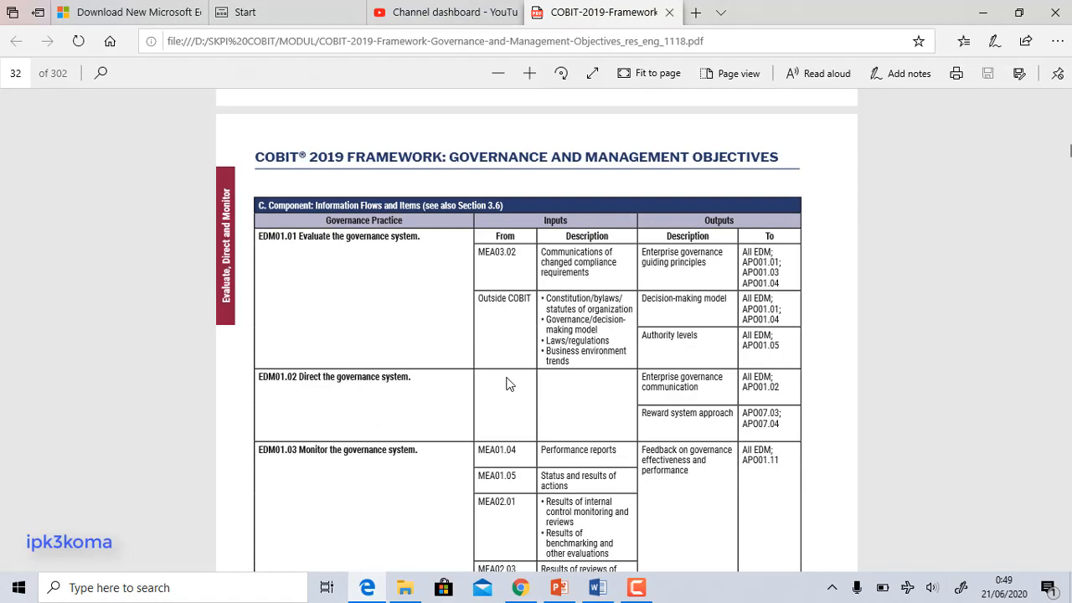
pyautogui.scroll(15, 508, 383)
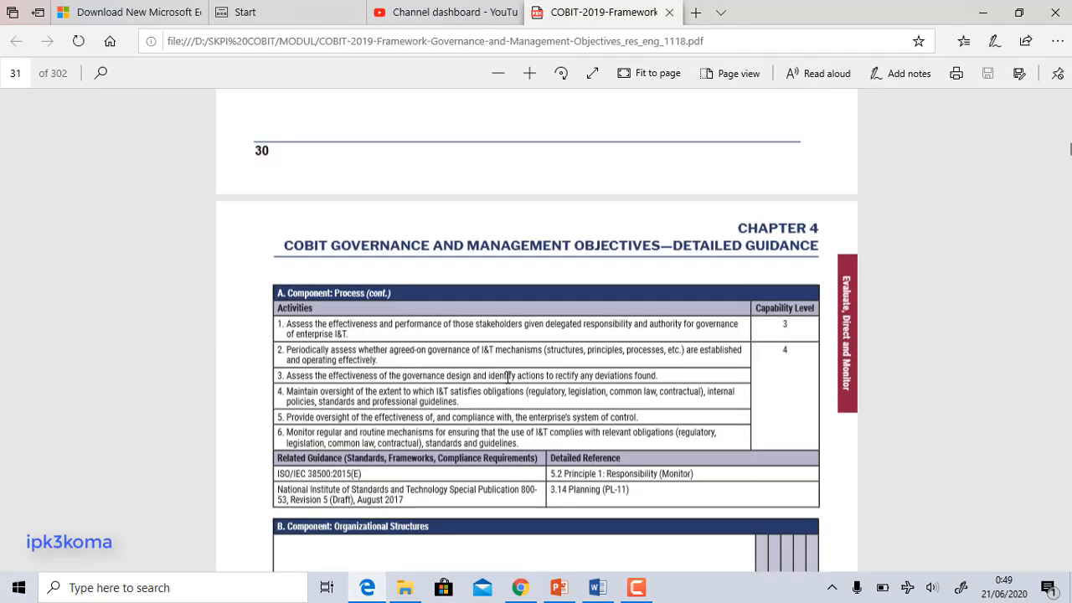
pyautogui.scroll(8, 507, 377)
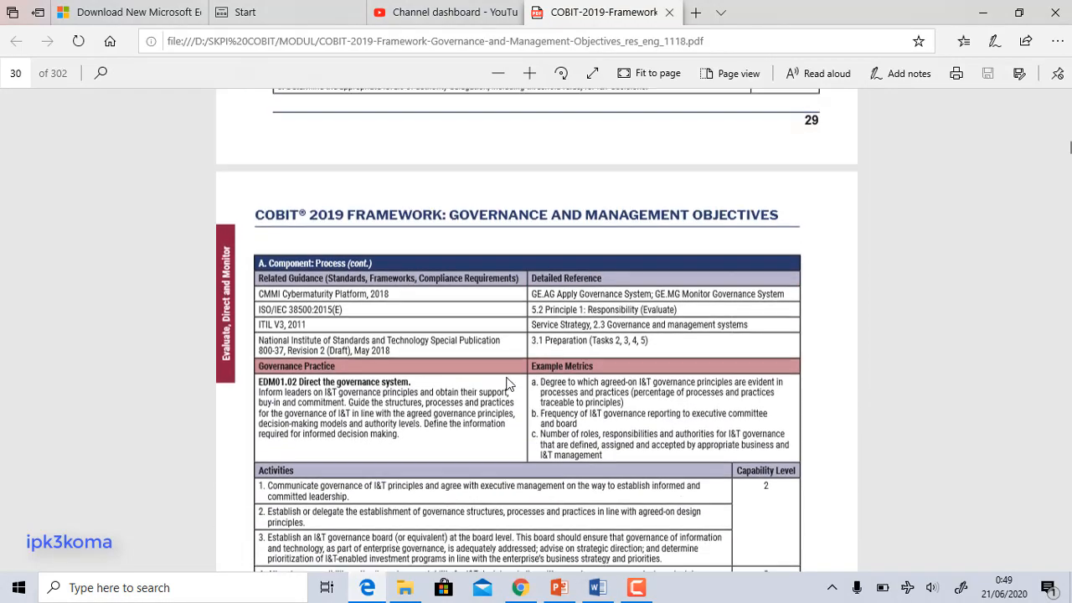
pyautogui.scroll(-2, 507, 383)
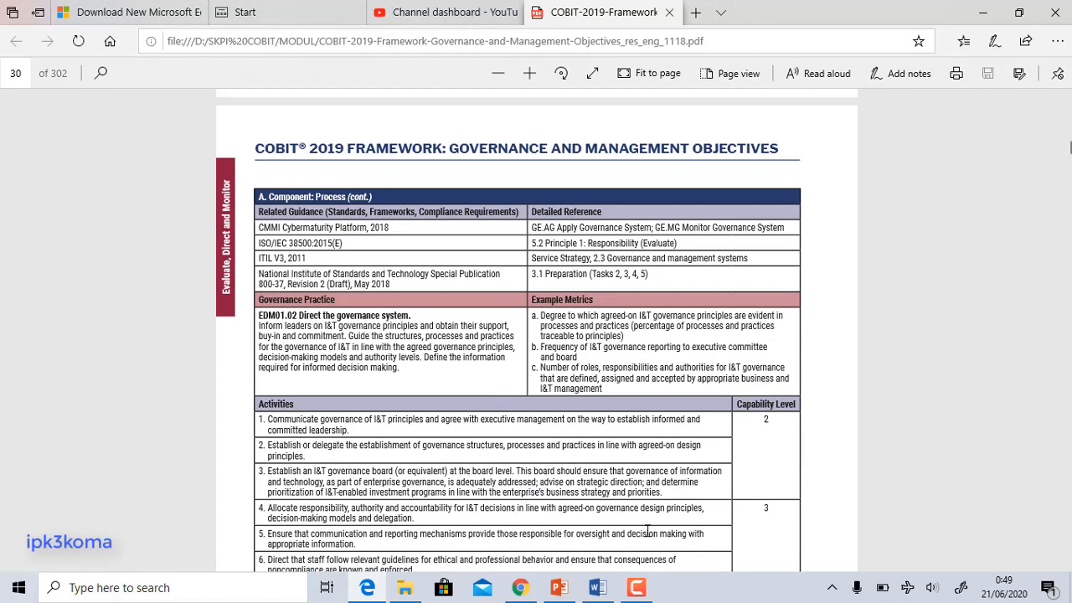
# Step: Return to the Word questionnaire and examine the N, P and L answer cells for question 1
pyautogui.click(597, 588)
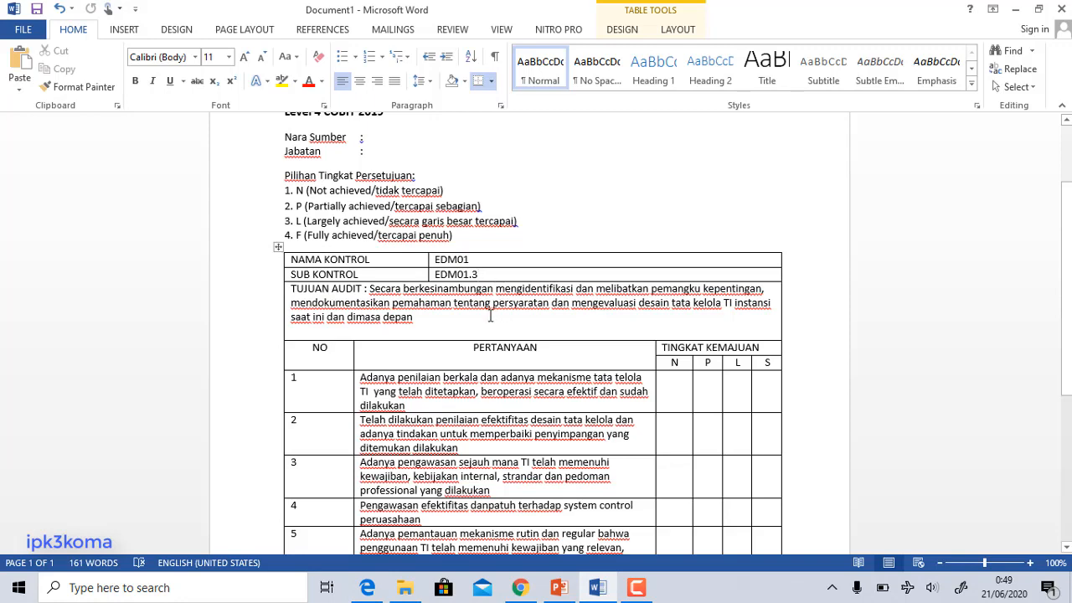
pyautogui.scroll(-2, 491, 315)
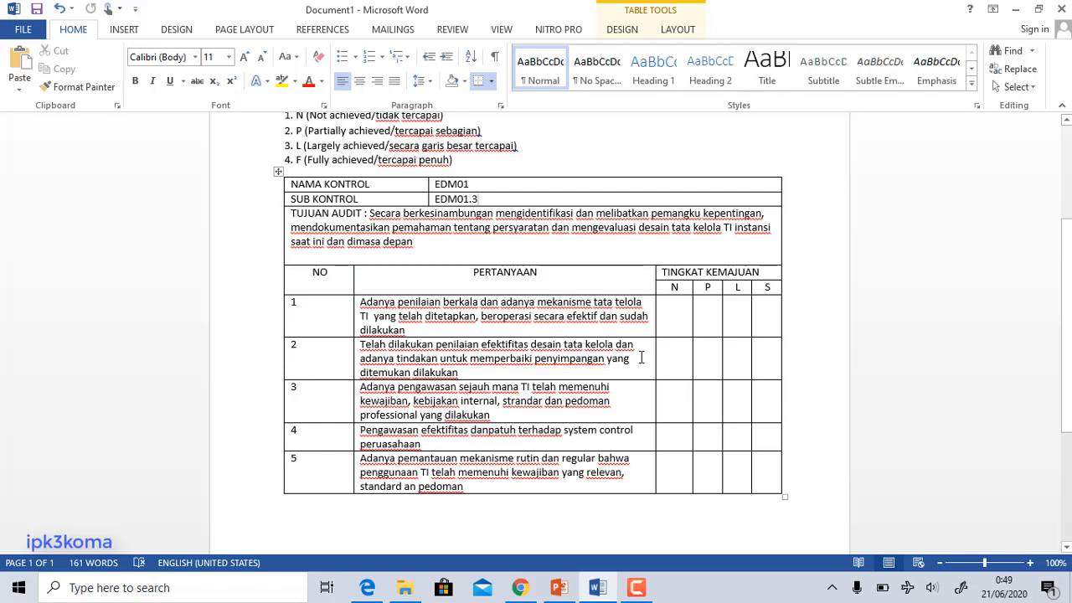
pyautogui.click(686, 309)
pyautogui.click(720, 306)
pyautogui.click(746, 306)
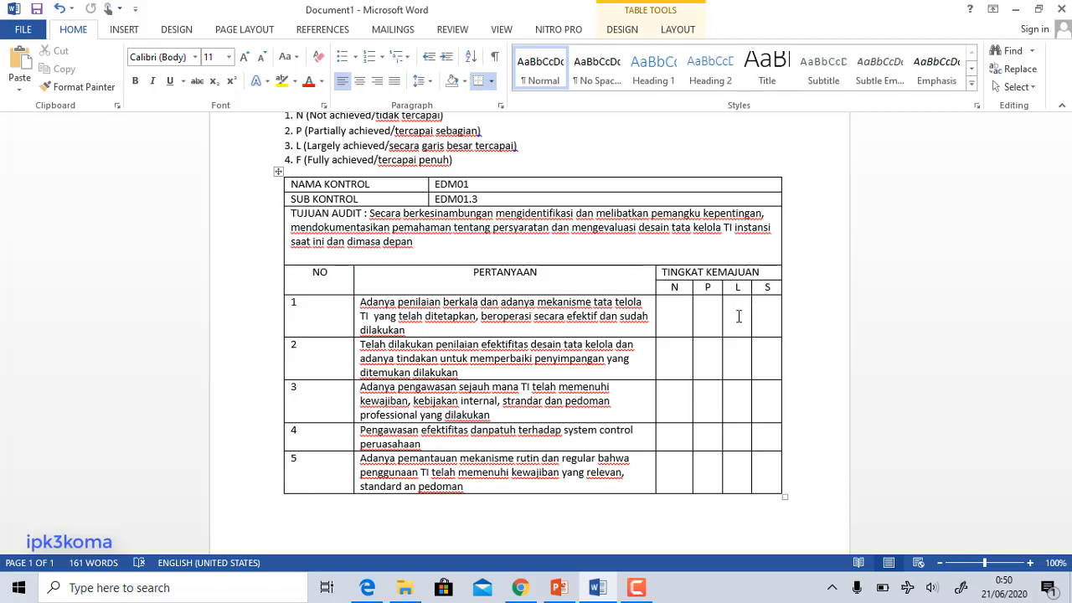
# Step: Remove the word "dilakukan" from the end of question 2 and end the sentence with a period after "ditemukan"
pyautogui.click(473, 373)
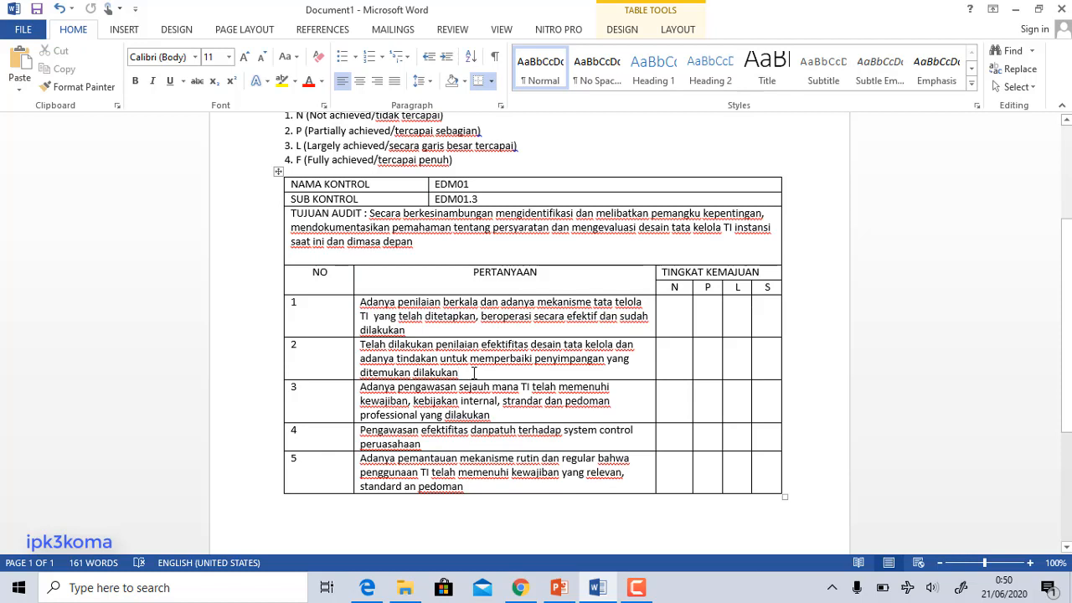
pyautogui.press('BackSpace')
pyautogui.press('BackSpace')
pyautogui.press('BackSpace')
pyautogui.press('BackSpace')
pyautogui.press('BackSpace')
pyautogui.press('BackSpace')
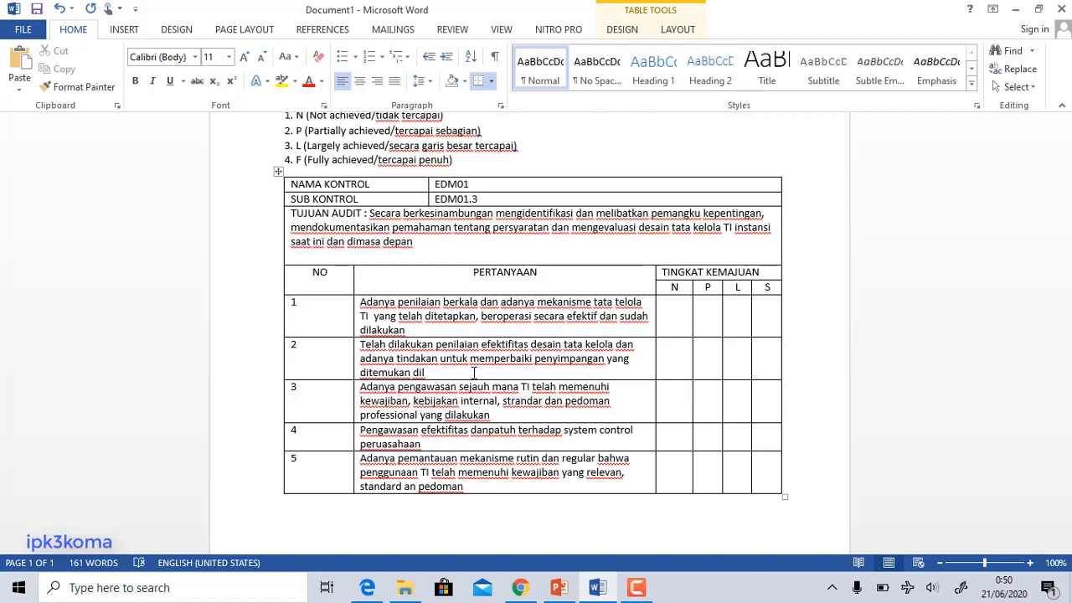
pyautogui.press('BackSpace')
pyautogui.press('BackSpace')
pyautogui.press('BackSpace')
pyautogui.press('BackSpace')
pyautogui.write('.')
pyautogui.moveTo(637, 587)
pyautogui.click(636, 592)
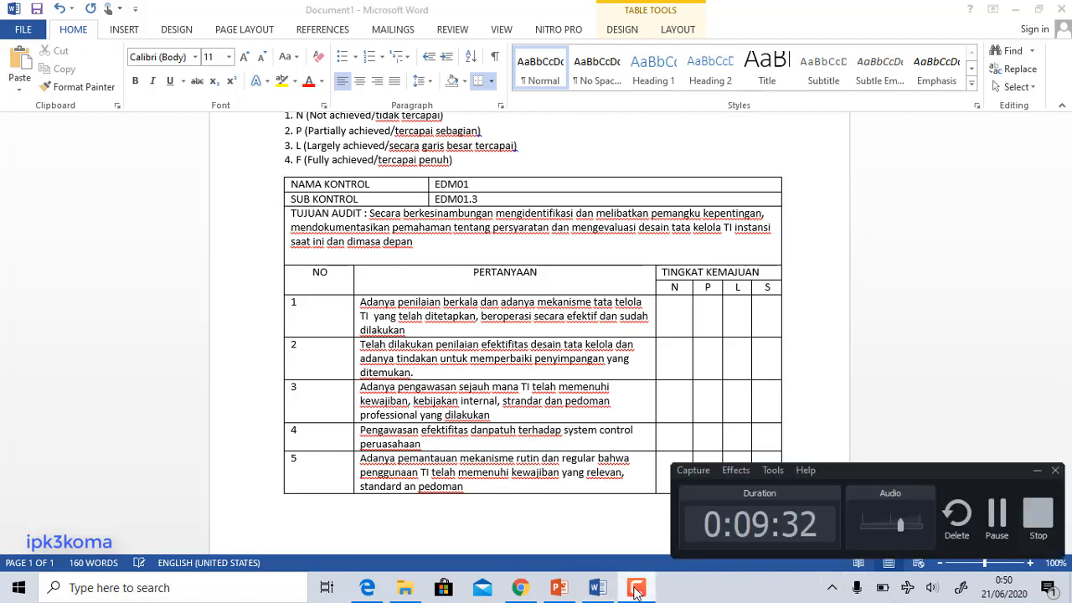
pyautogui.click(985, 526)
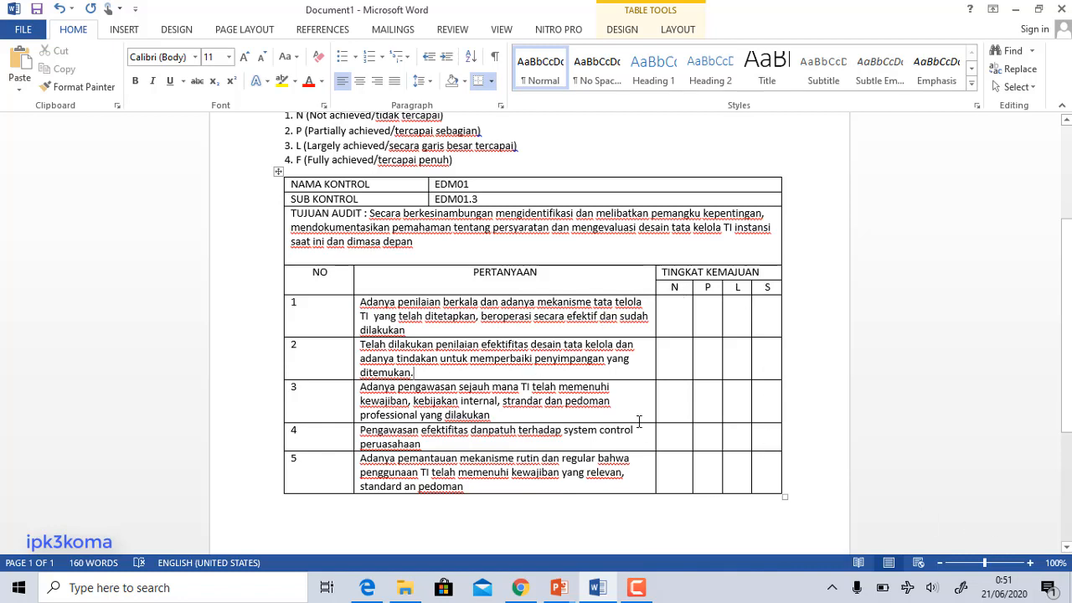
# Step: Change the last rating column heading under TINGKAT KEMAJUAN to F
pyautogui.click(771, 291)
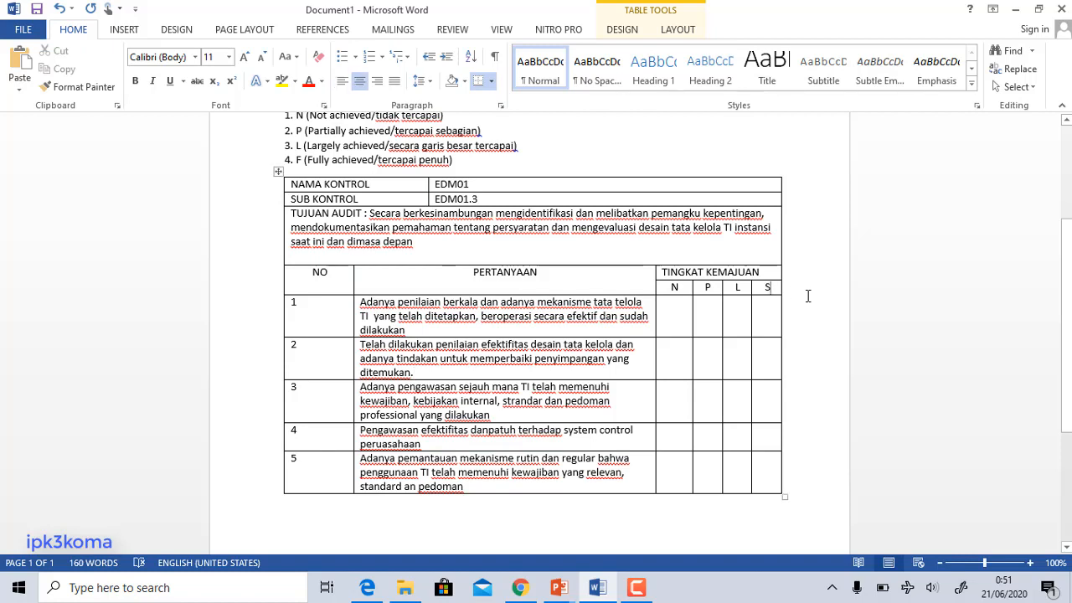
pyautogui.press('BackSpace')
# Step: Switch to Google Drive in Chrome and create a new blank Google Form in Drive Saya
pyautogui.click(519, 591)
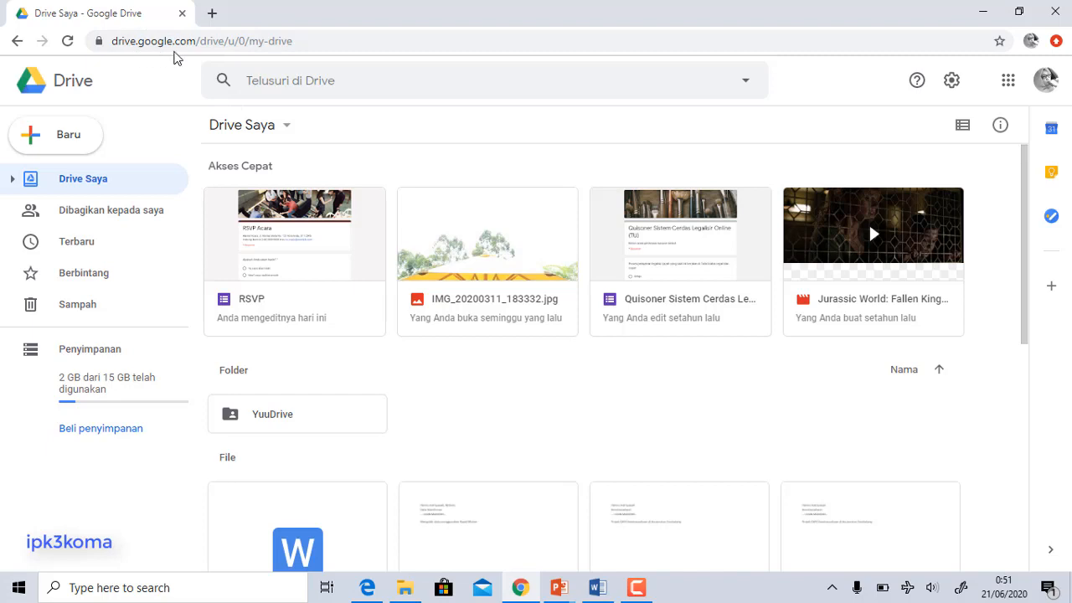
pyautogui.rightClick(469, 371)
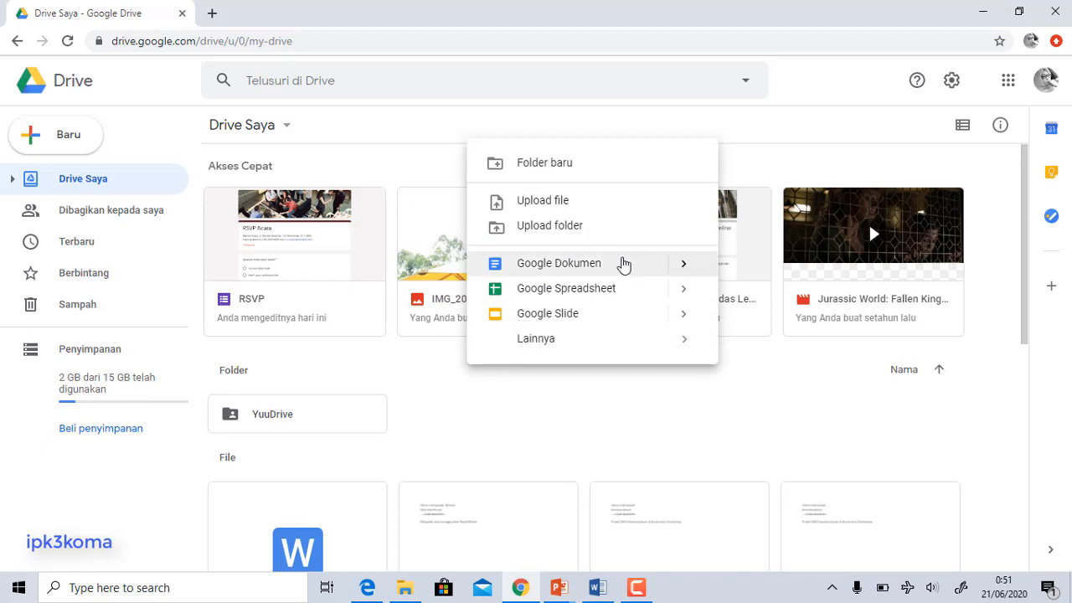
pyautogui.moveTo(694, 271)
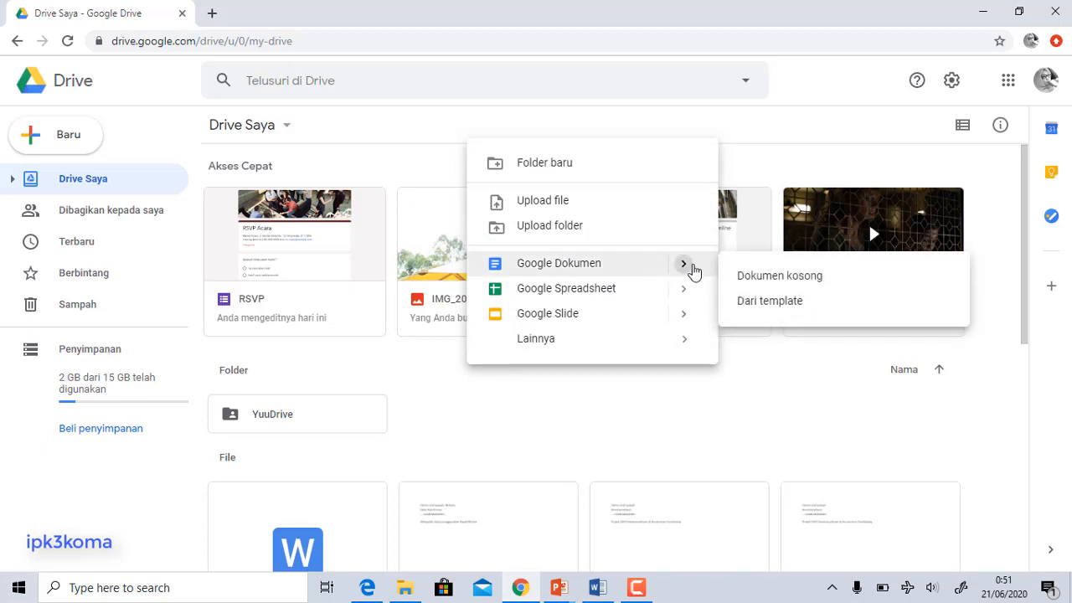
pyautogui.moveTo(605, 343)
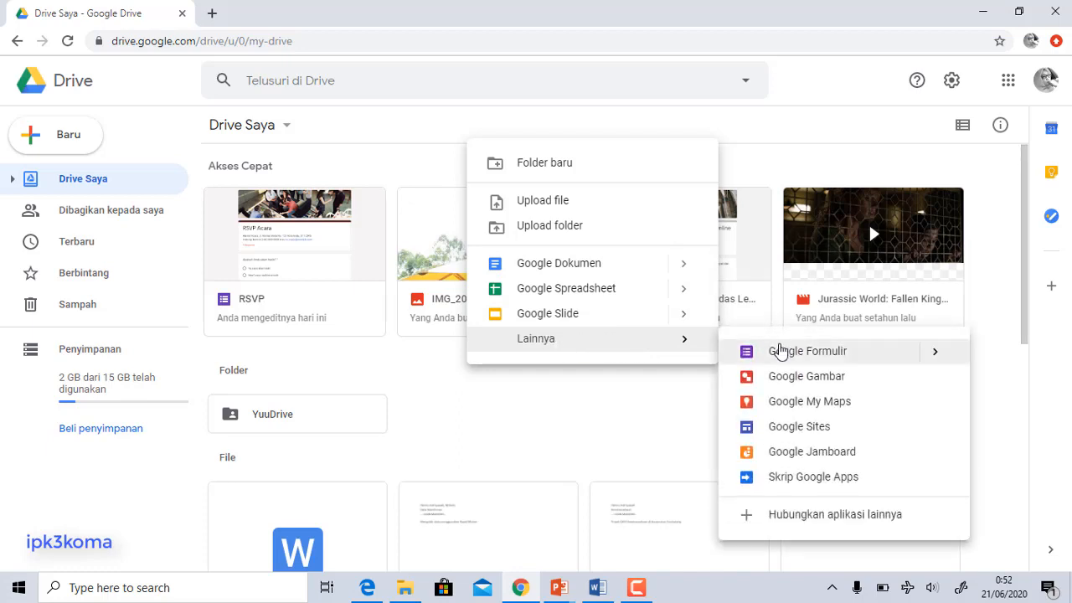
pyautogui.click(784, 356)
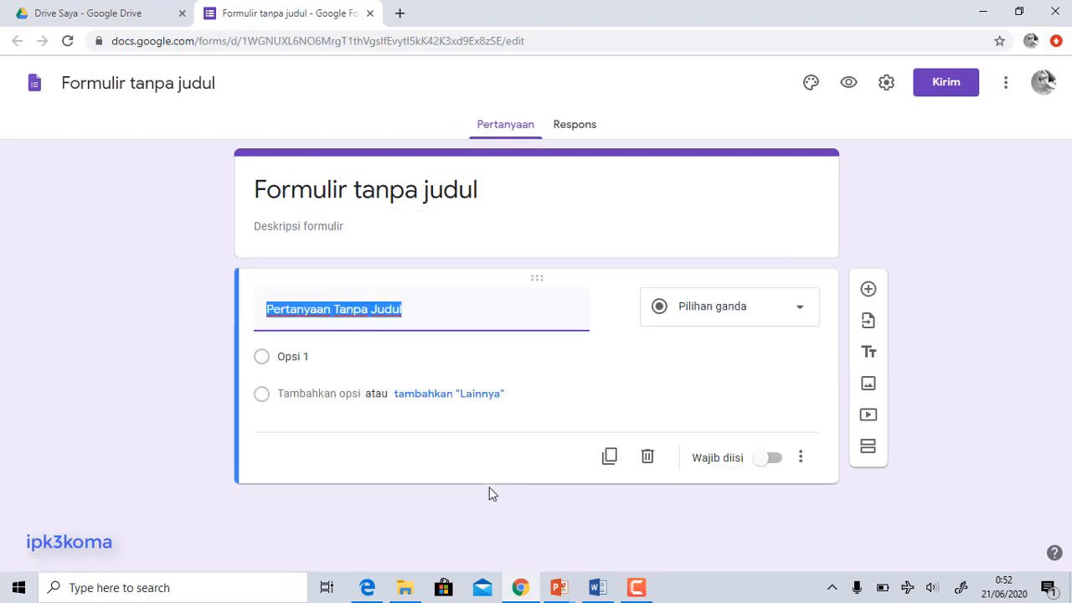
# Step: Copy the heading "Kuisoner Ensured Governance Framework Setting and Maintenance (EDM01)" from the Word questionnaire into the form's title
pyautogui.click(598, 588)
pyautogui.scroll(4, 502, 335)
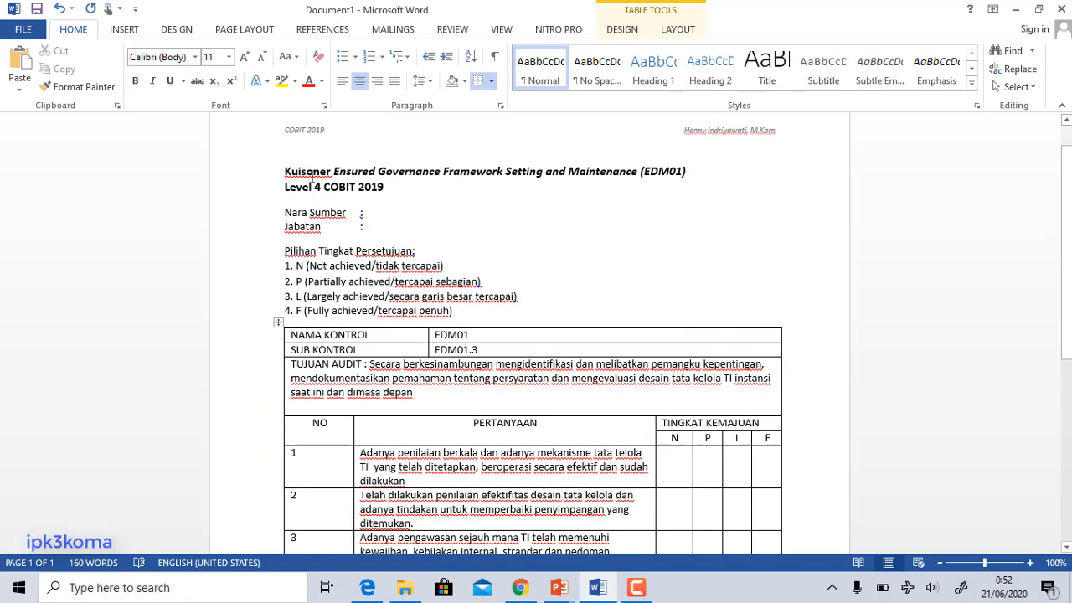
pyautogui.moveTo(286, 172); pyautogui.dragTo(701, 168)
pyautogui.hotkey('ctrl', 'c')
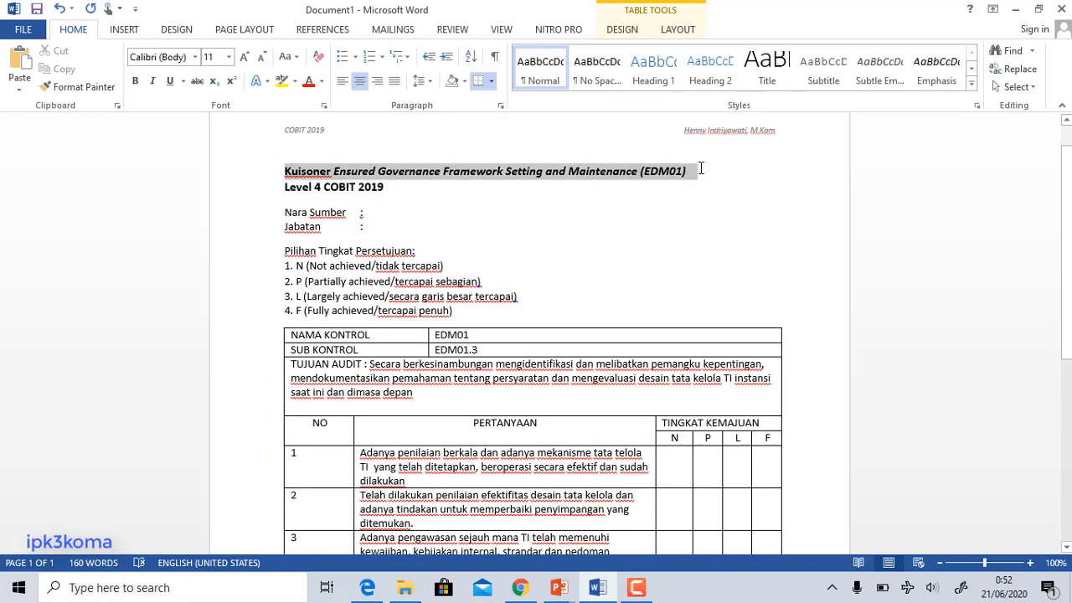
pyautogui.click(604, 591)
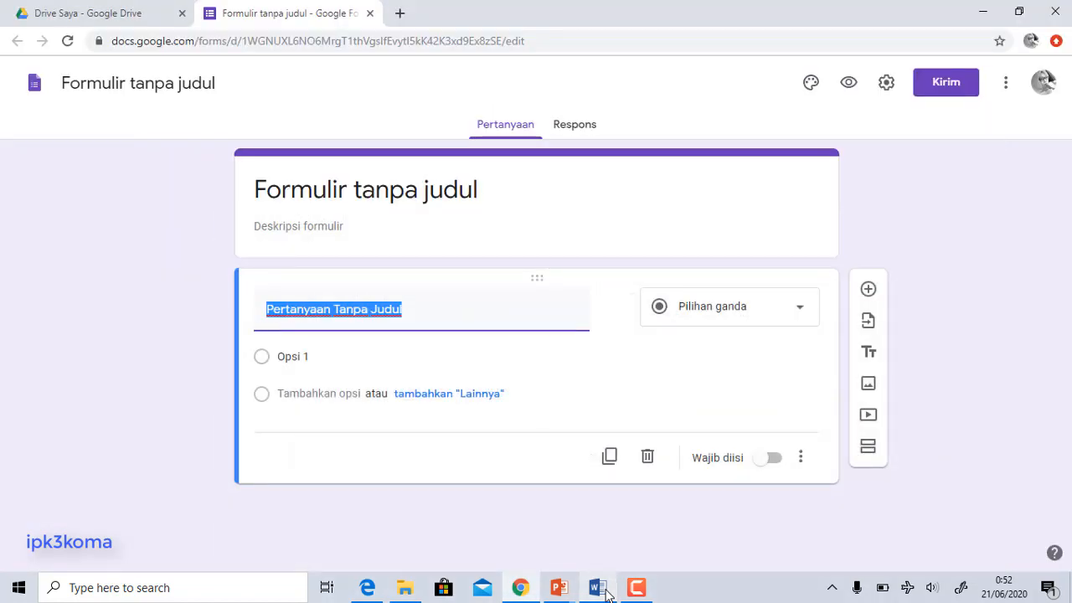
pyautogui.click(383, 197)
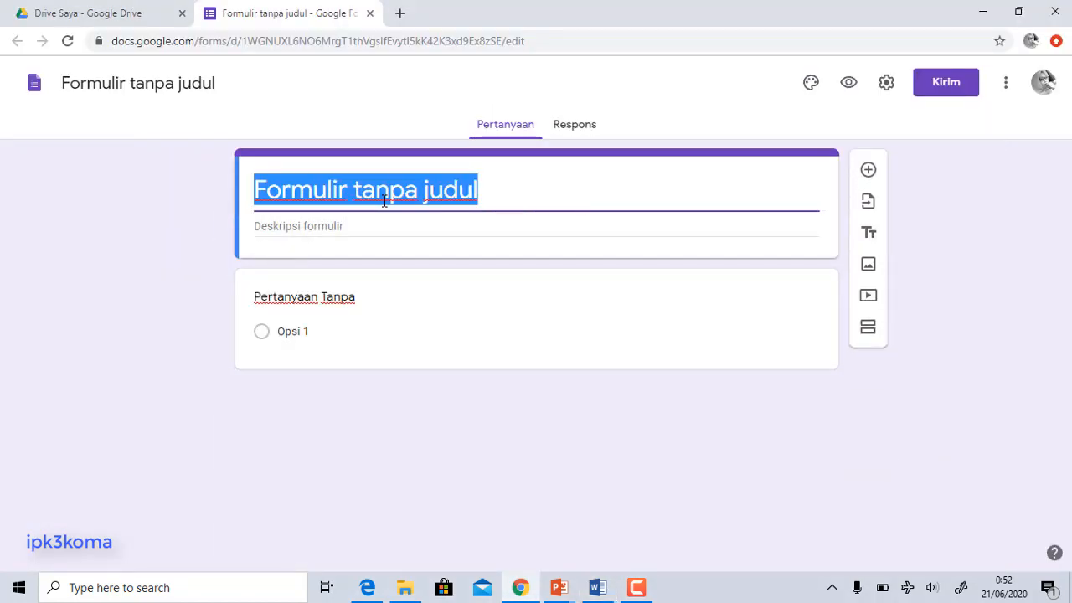
pyautogui.hotkey('ctrl', 'v')
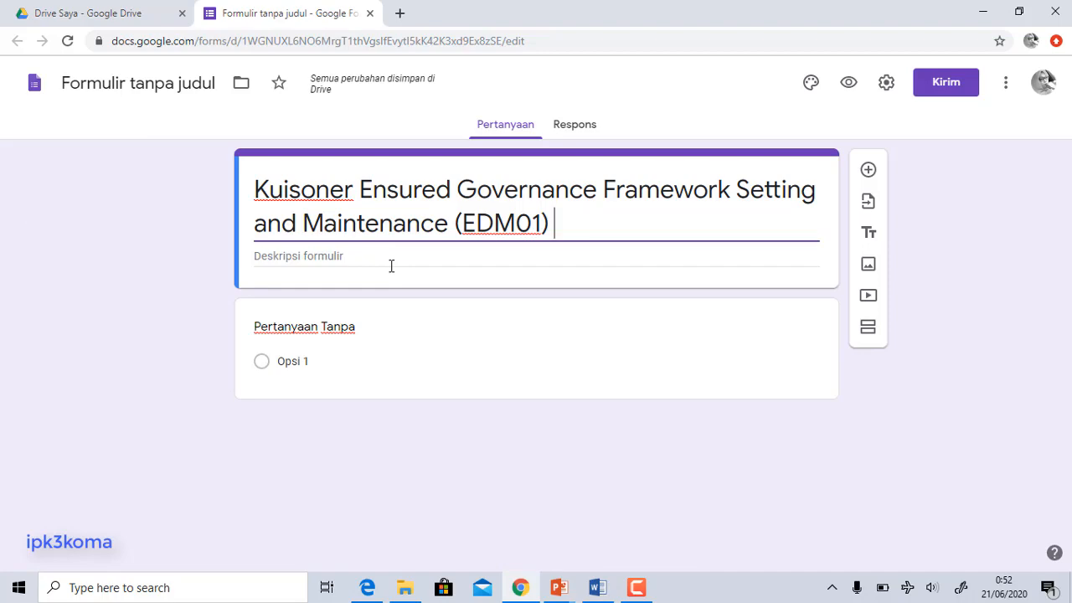
# Step: Copy the line "Level 4 COBIT 2019" from the Word questionnaire into the form's description
pyautogui.click(596, 588)
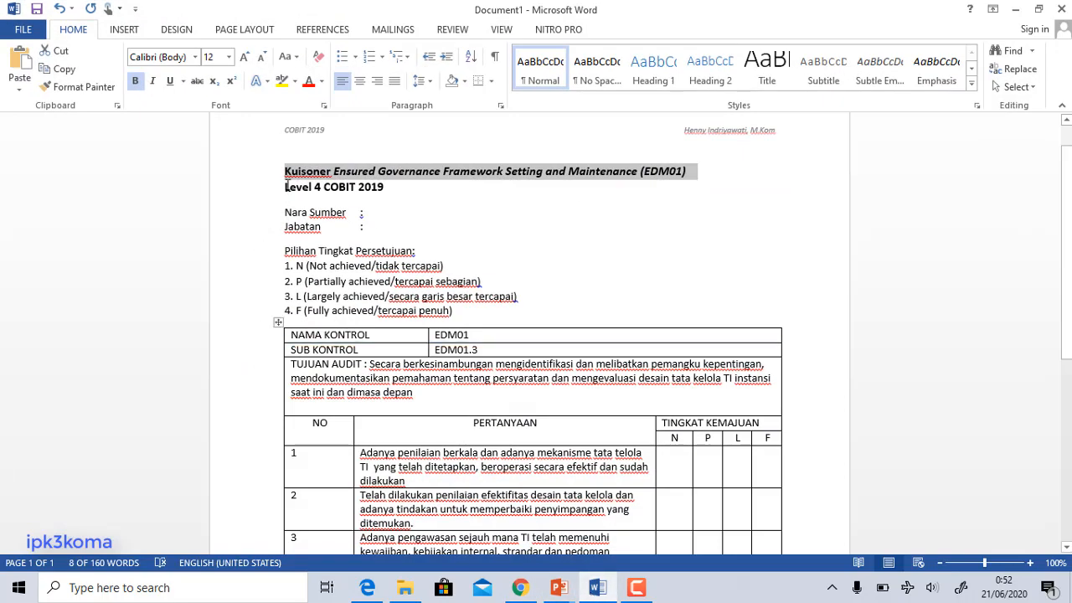
pyautogui.moveTo(284, 188); pyautogui.dragTo(389, 191)
pyautogui.hotkey('ctrl', 'c')
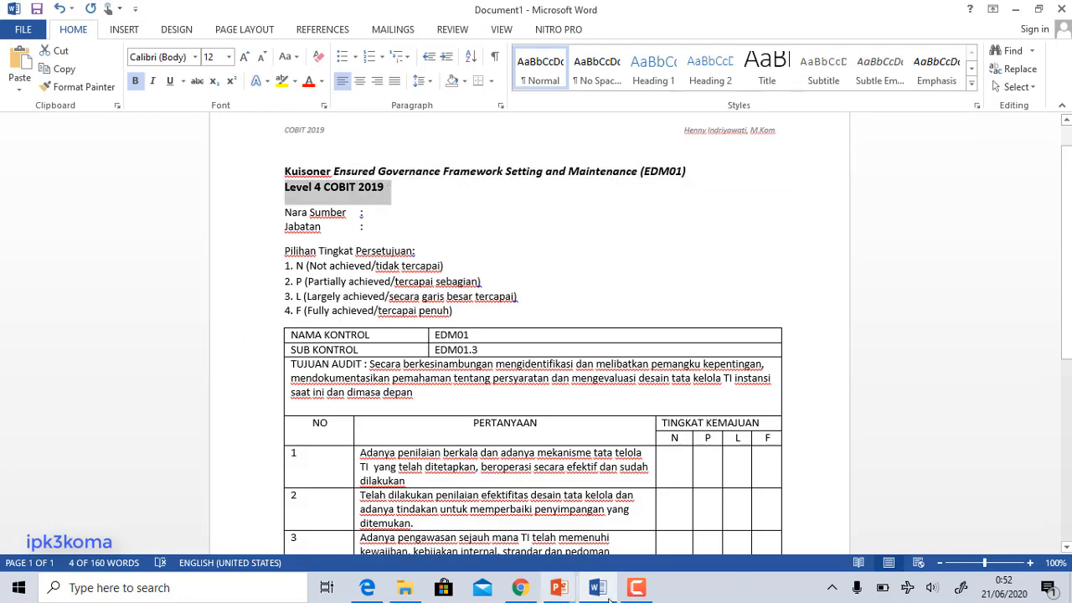
pyautogui.hotkey('alt', 'Tab')
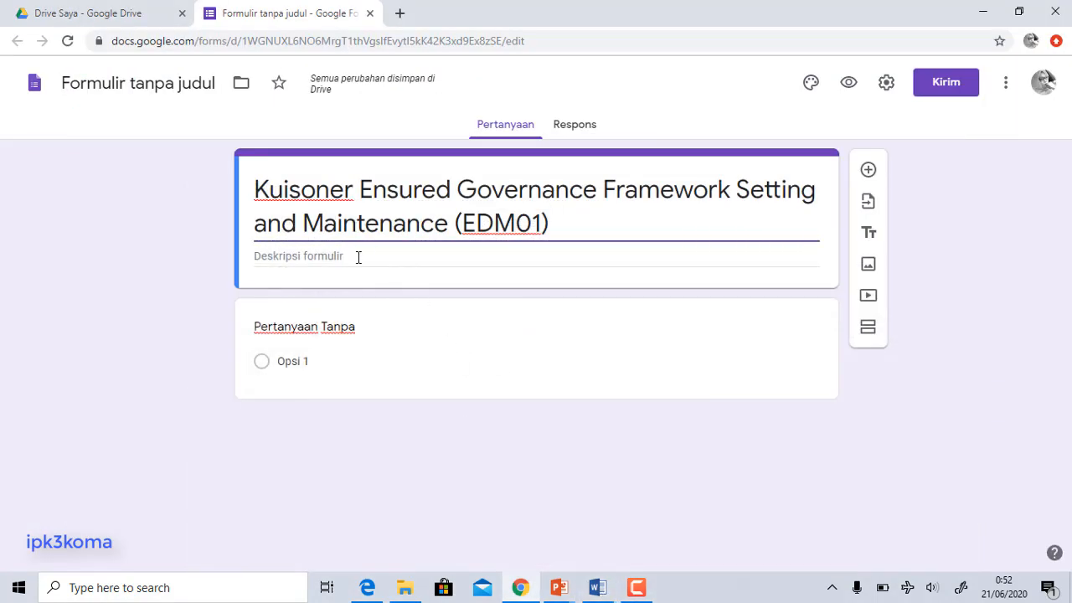
pyautogui.click(358, 257)
pyautogui.hotkey('ctrl', 'v')
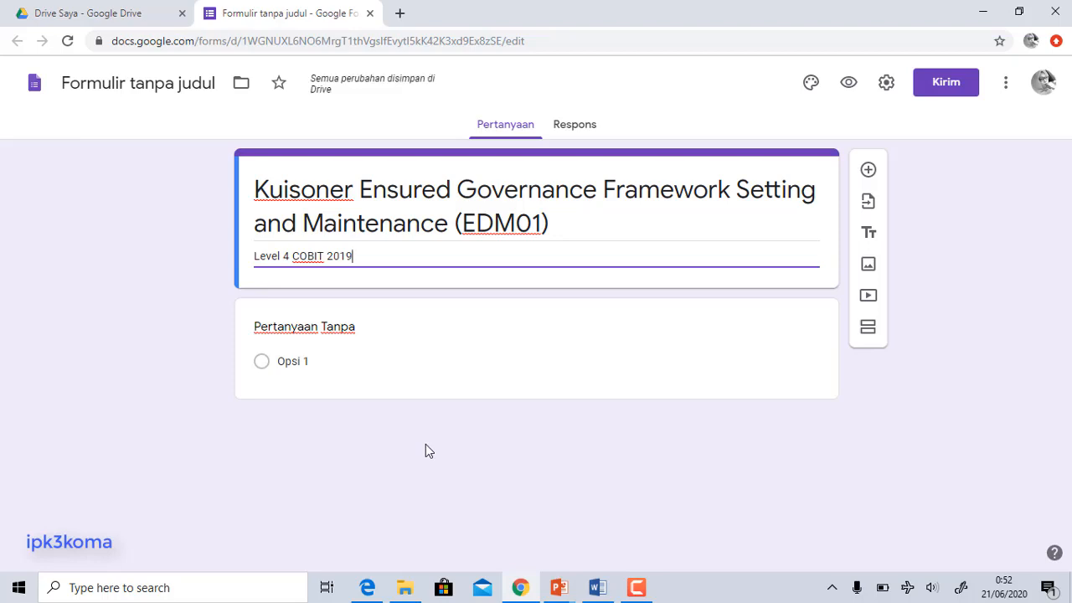
# Step: Title the first question "Nara Sumber", set its type to Jawaban singkat and make it required
pyautogui.click(354, 332)
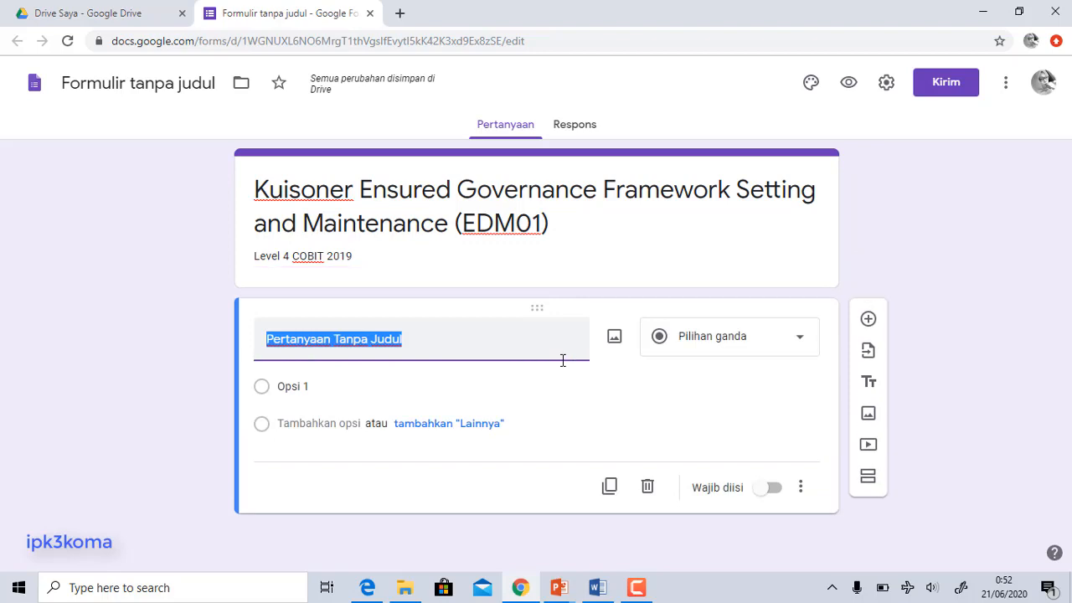
pyautogui.write('Nara ')
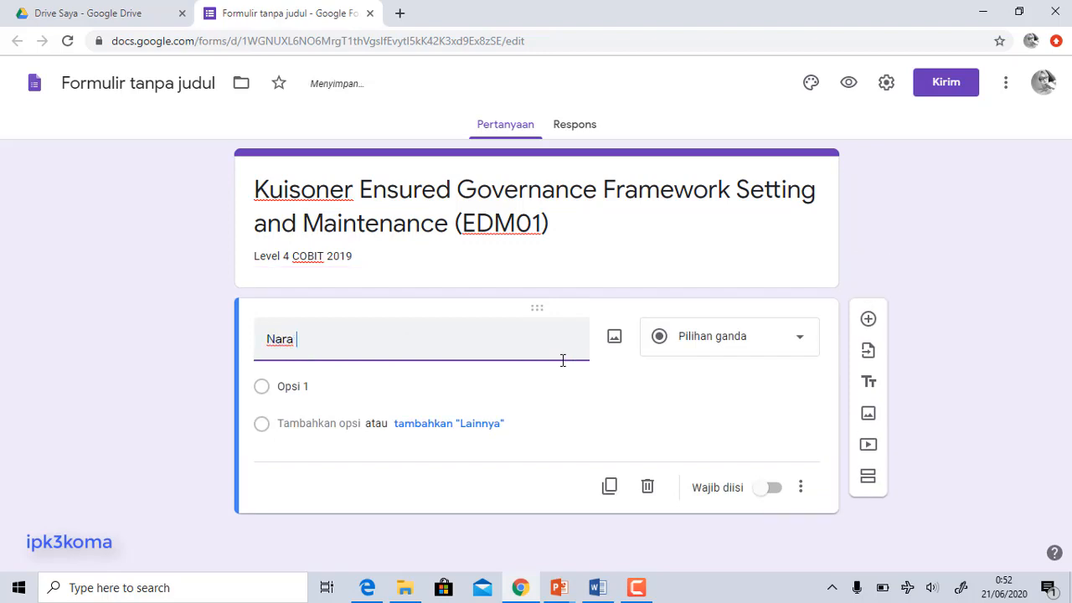
pyautogui.write('S')
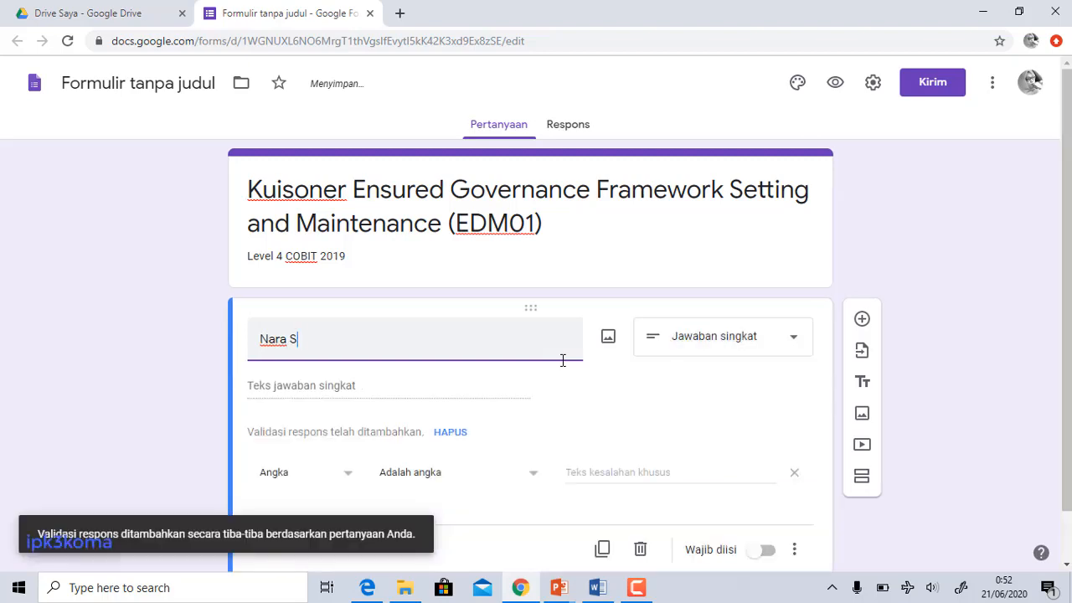
pyautogui.write('umber')
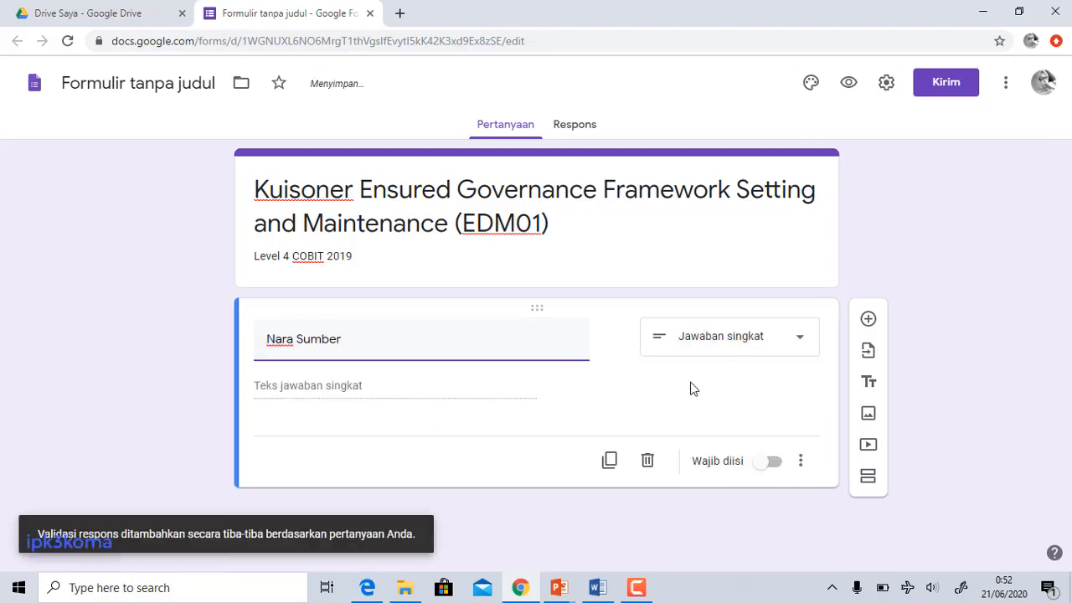
pyautogui.click(783, 343)
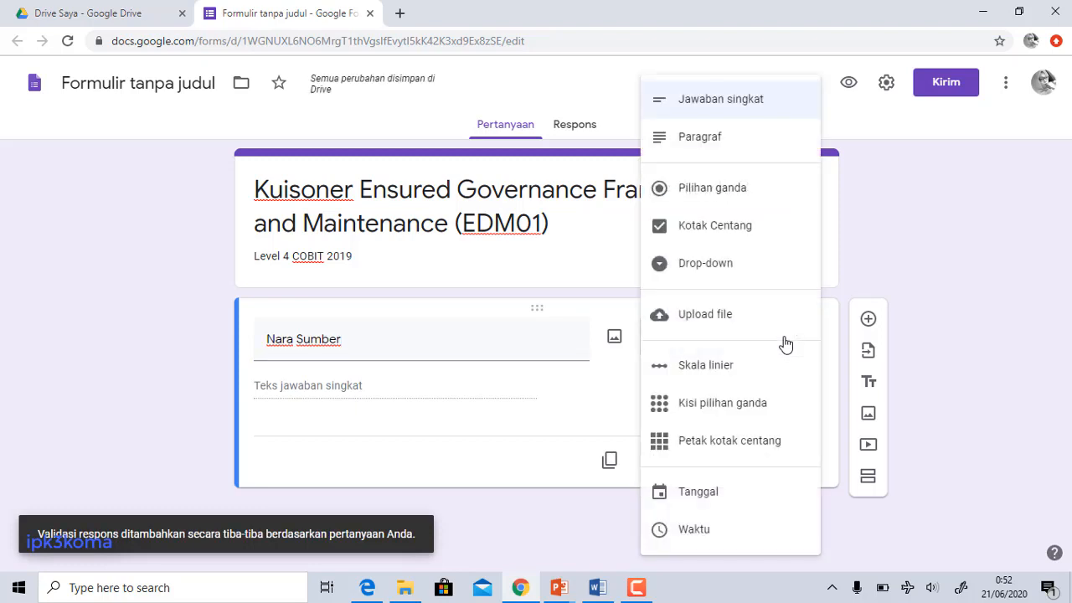
pyautogui.click(740, 111)
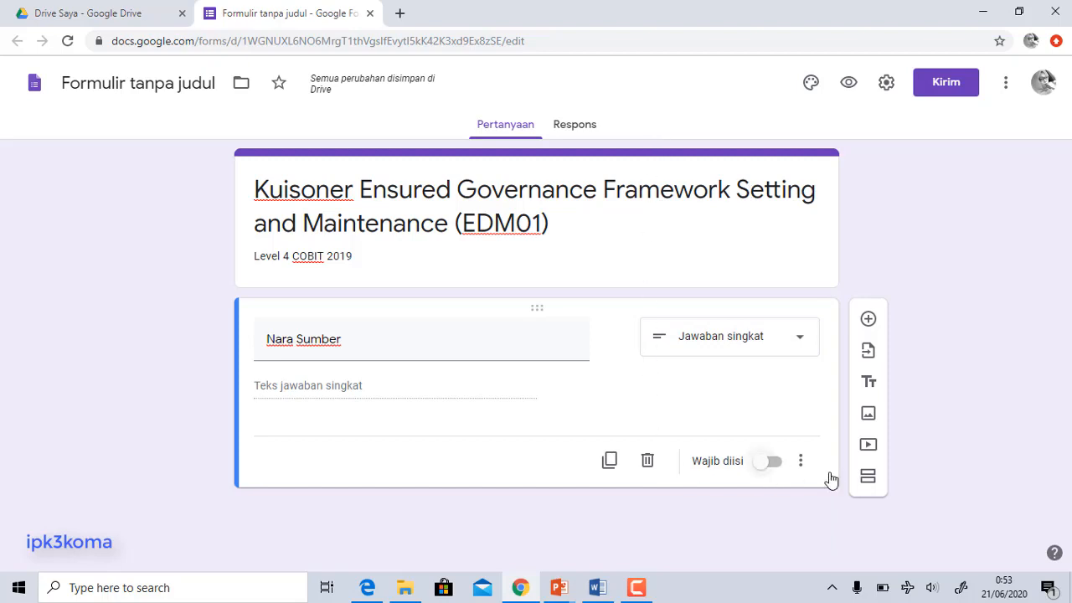
pyautogui.click(776, 467)
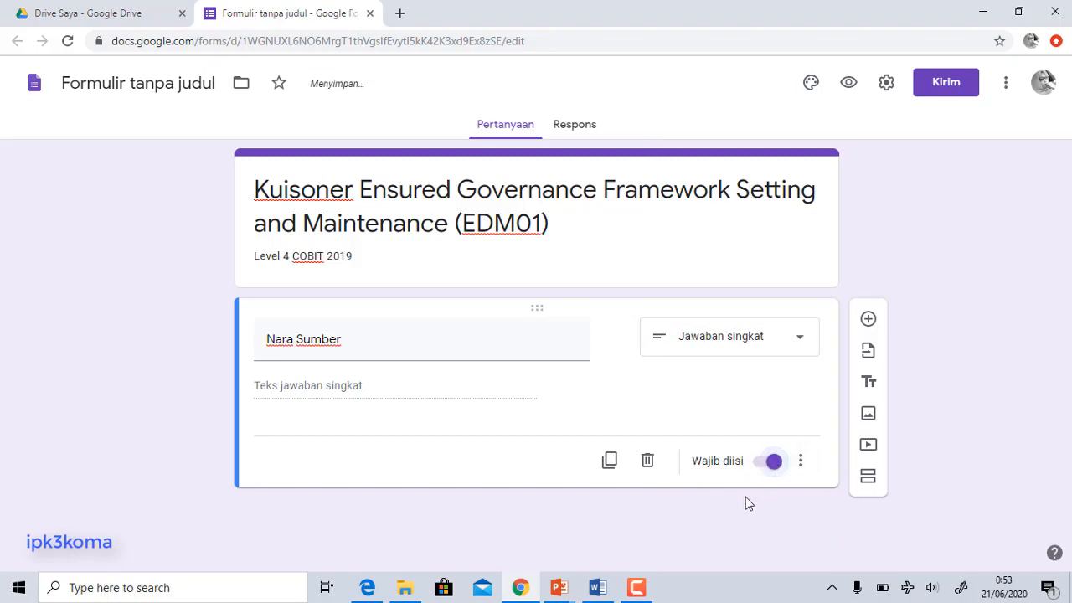
pyautogui.click(806, 467)
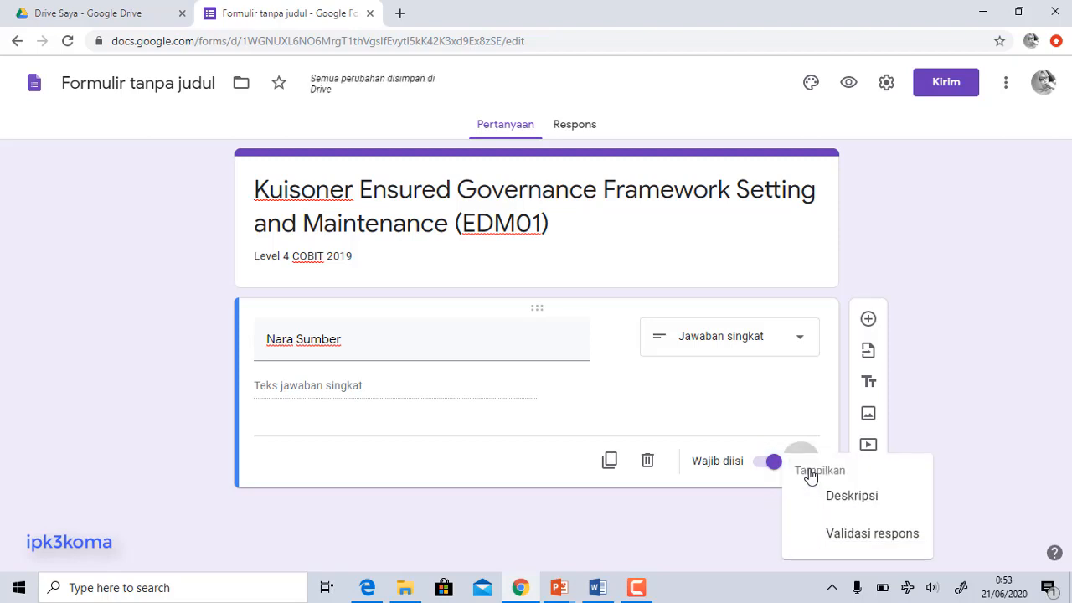
pyautogui.click(766, 517)
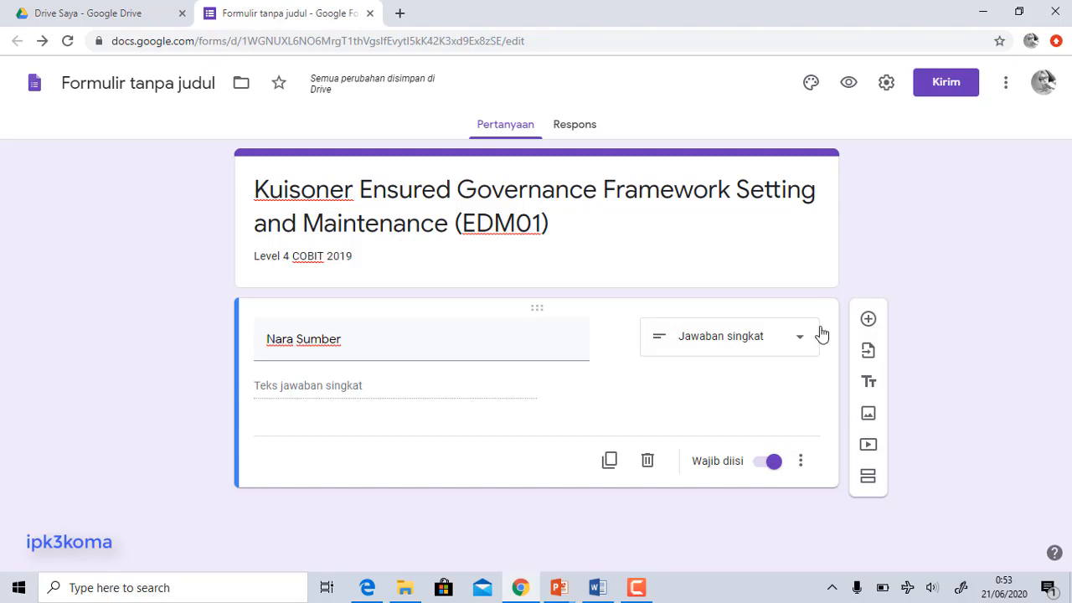
# Step: Add a second question titled "Jabatan" with the Pilihan ganda answer type
pyautogui.click(868, 321)
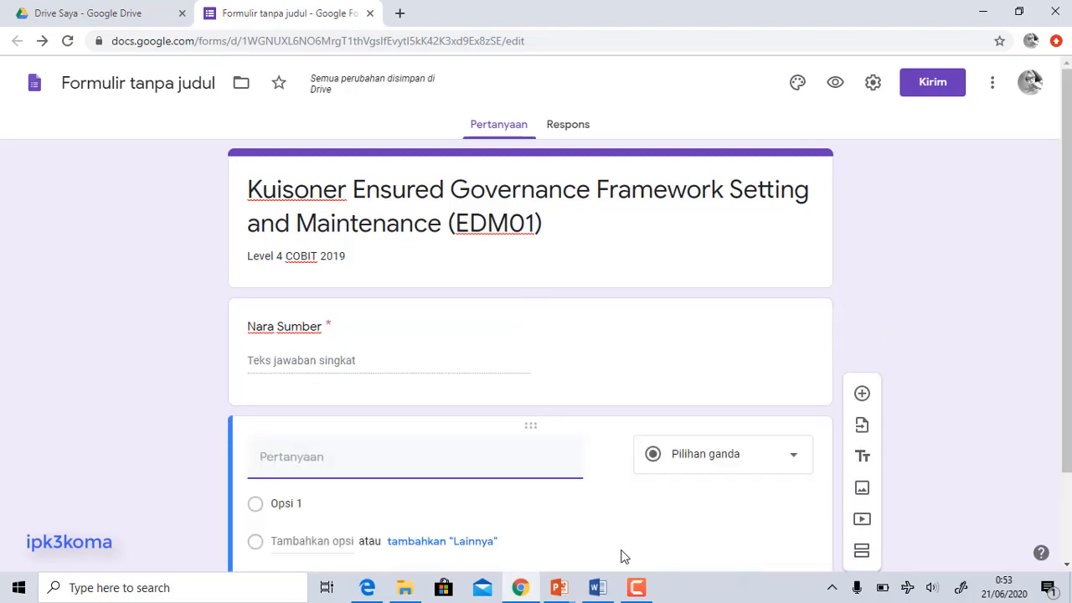
pyautogui.write('Jabaran')
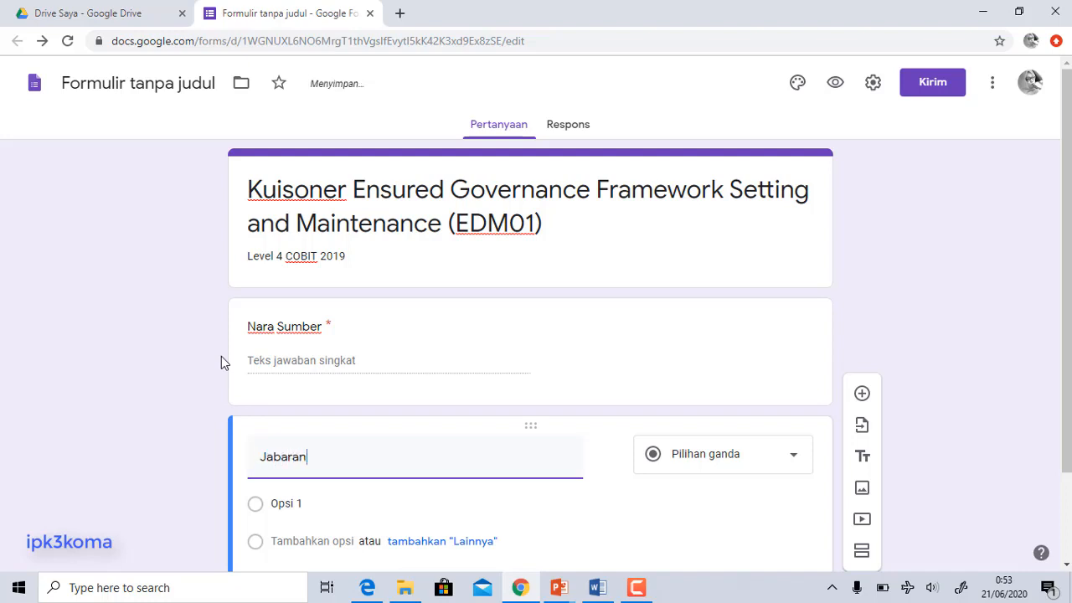
pyautogui.press('BackSpace')
pyautogui.press('BackSpace')
pyautogui.press('BackSpace')
pyautogui.write('tan')
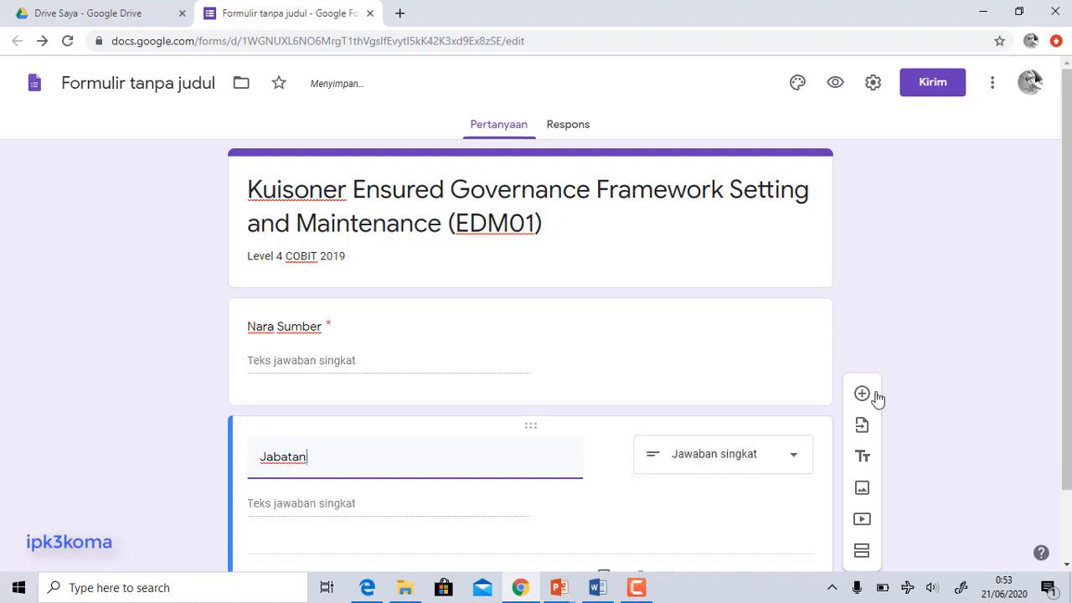
pyautogui.click(730, 469)
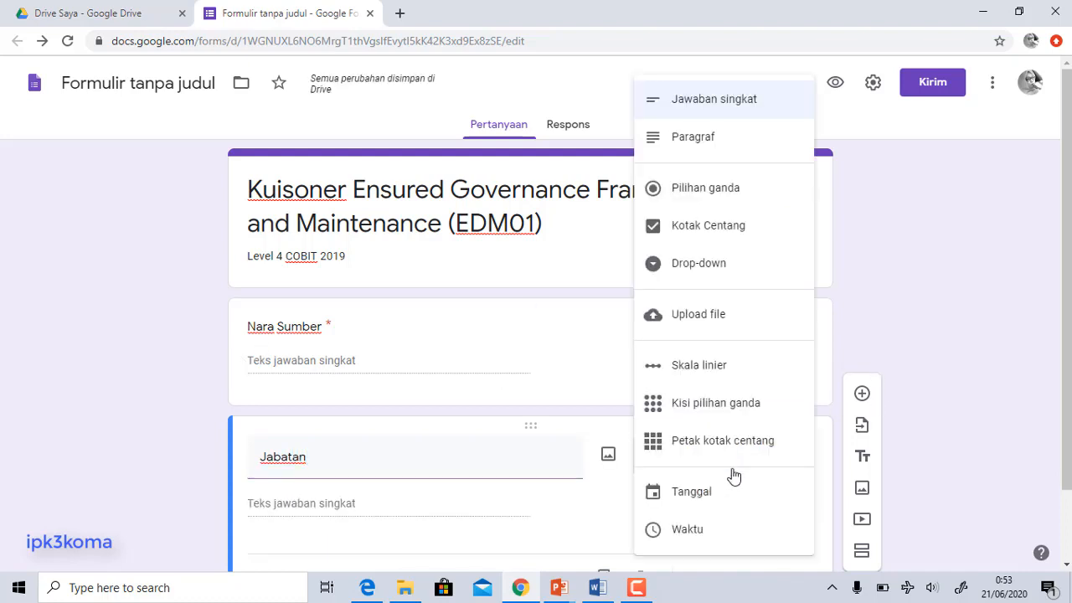
pyautogui.click(730, 190)
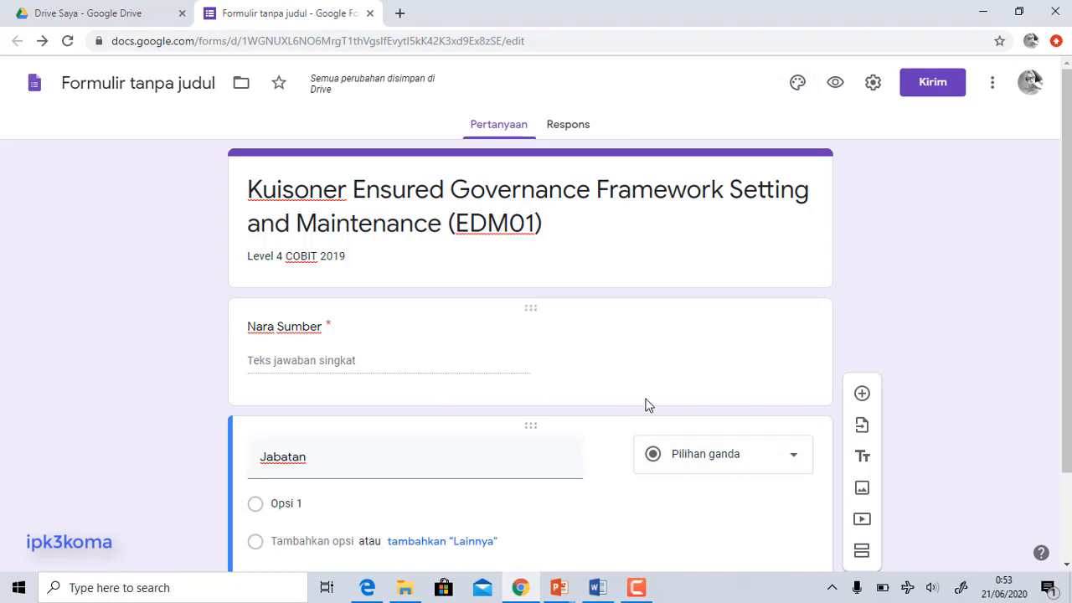
# Step: Enter "Manajer" and "Karyawan" as the first two answer options of the Jabatan question
pyautogui.scroll(-1, 294, 522)
pyautogui.click(300, 424)
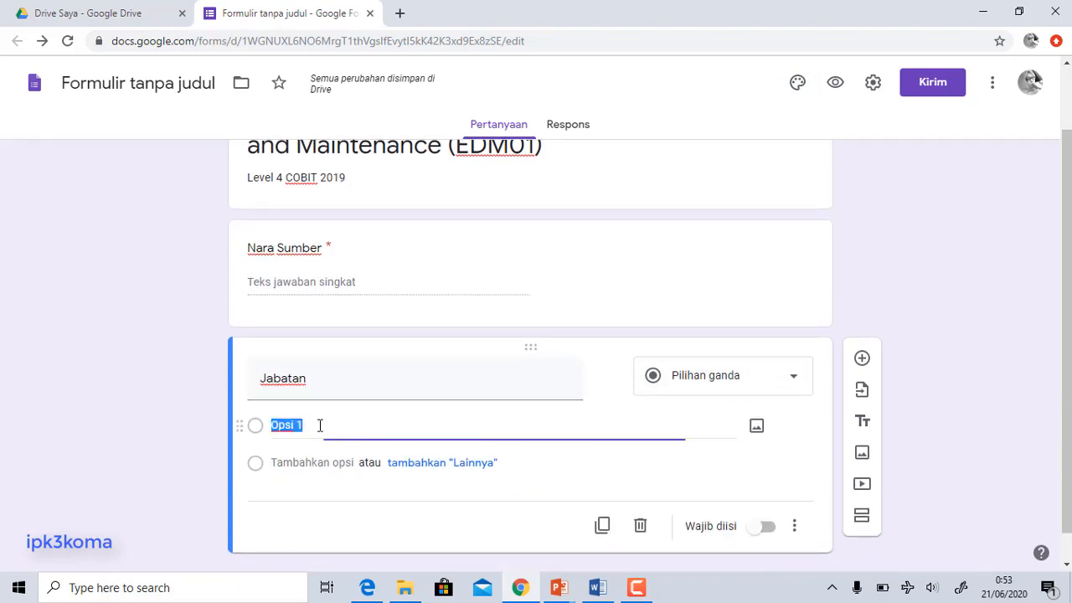
pyautogui.write('MA')
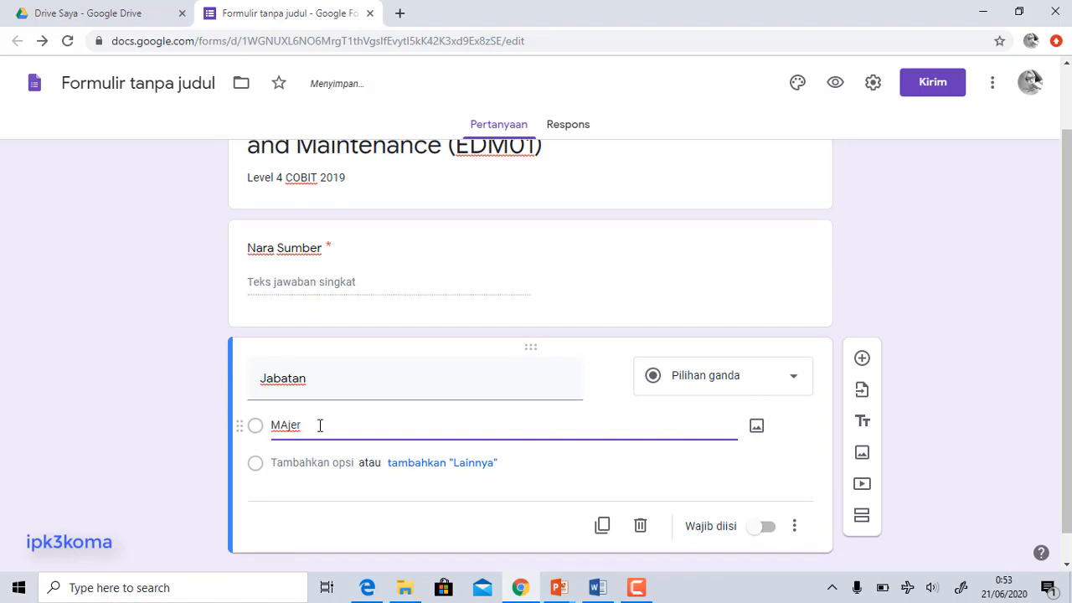
pyautogui.write('jer')
pyautogui.press('BackSpace')
pyautogui.press('BackSpace')
pyautogui.write('naj')
pyautogui.click(308, 469)
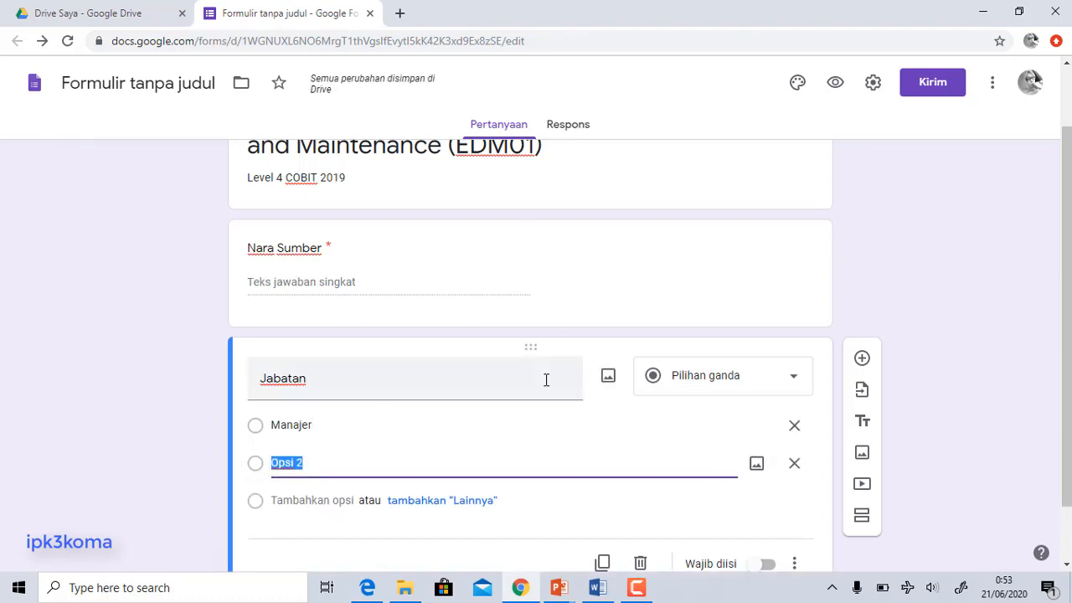
pyautogui.write('Karyawan')
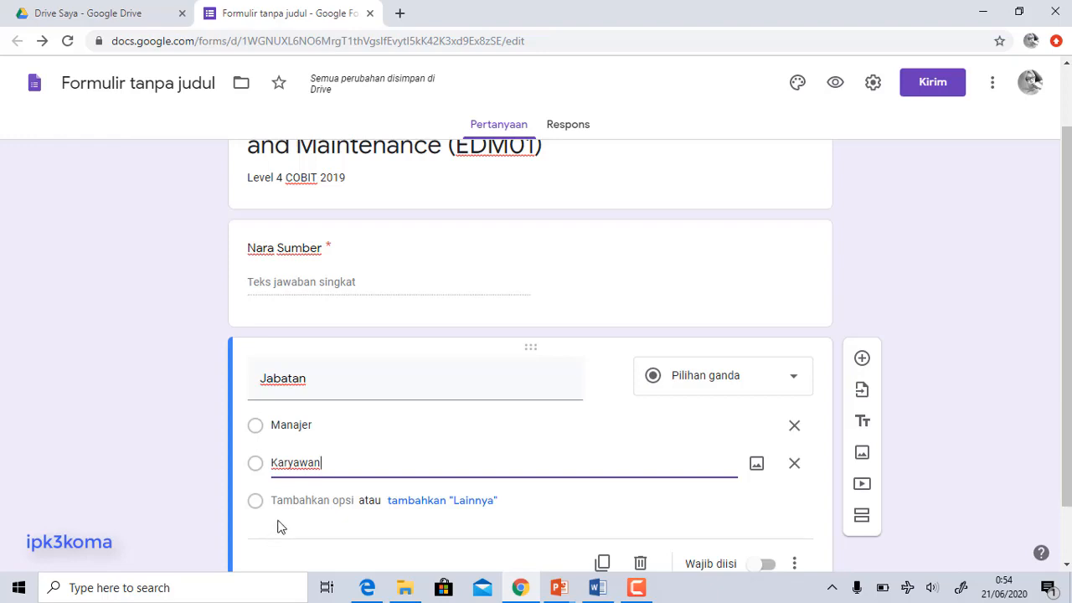
# Step: Add the option "Direksi" to the Jabatan question and move it above Manajer
pyautogui.click(330, 503)
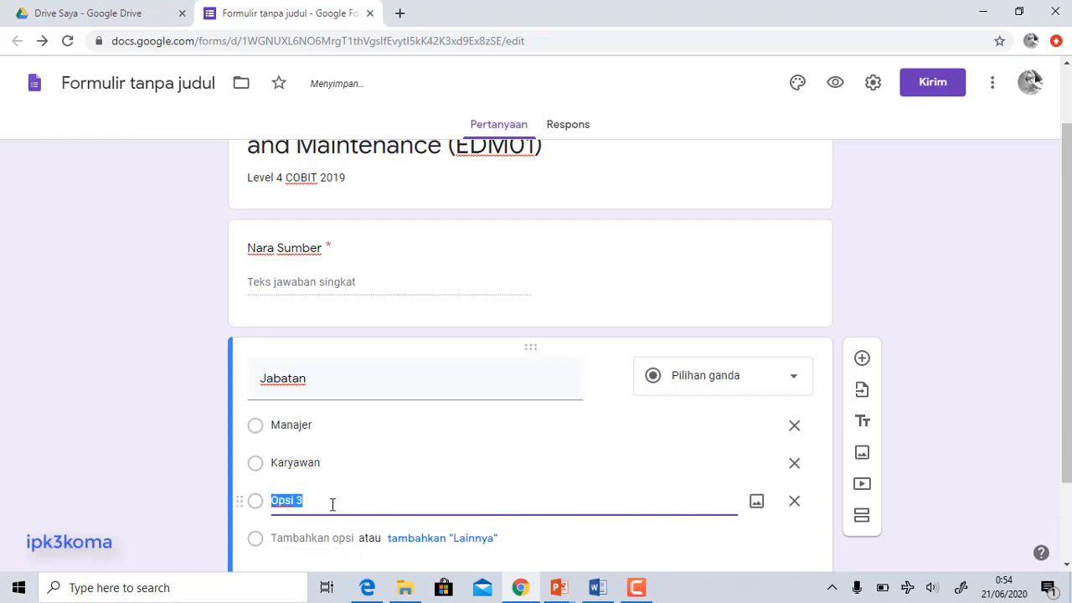
pyautogui.write('Direksi')
pyautogui.click(127, 497)
pyautogui.click(299, 505)
pyautogui.moveTo(249, 512); pyautogui.dragTo(239, 424)
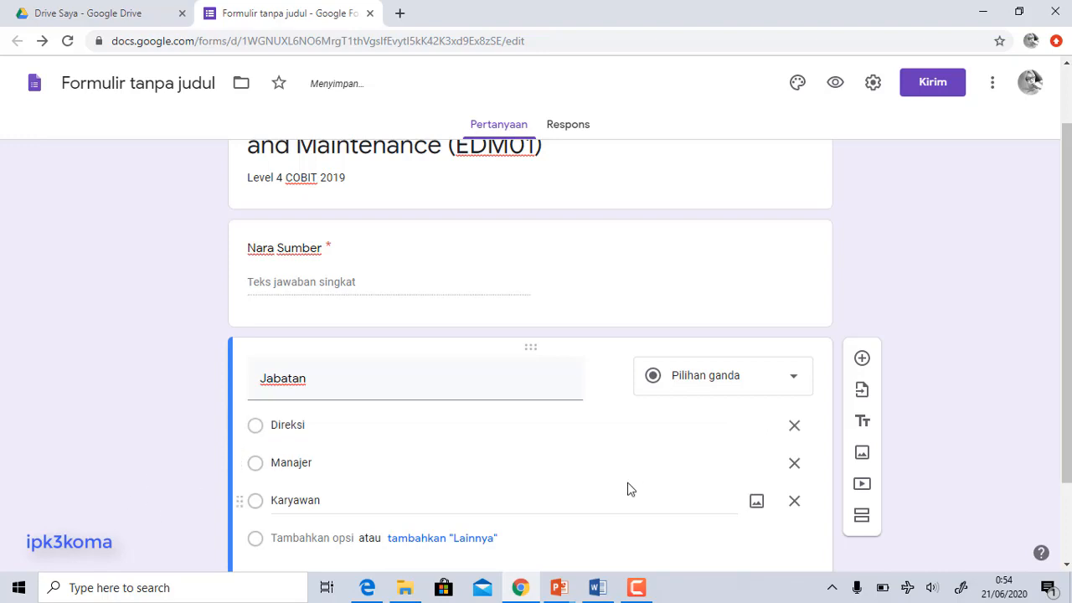
# Step: Add a new section to the form after the Jabatan question
pyautogui.scroll(-1, 630, 489)
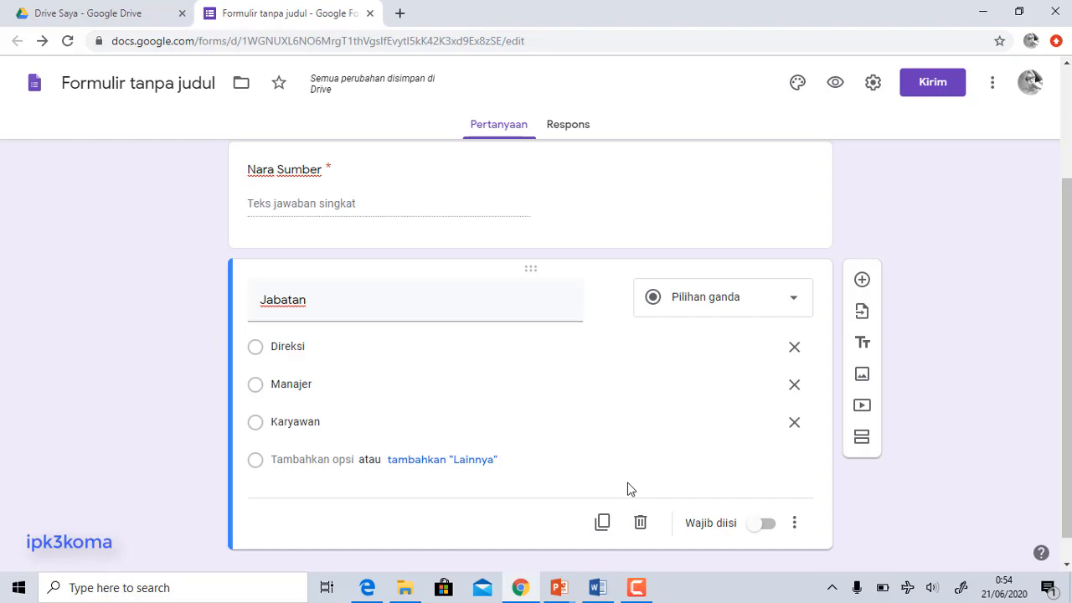
pyautogui.click(860, 438)
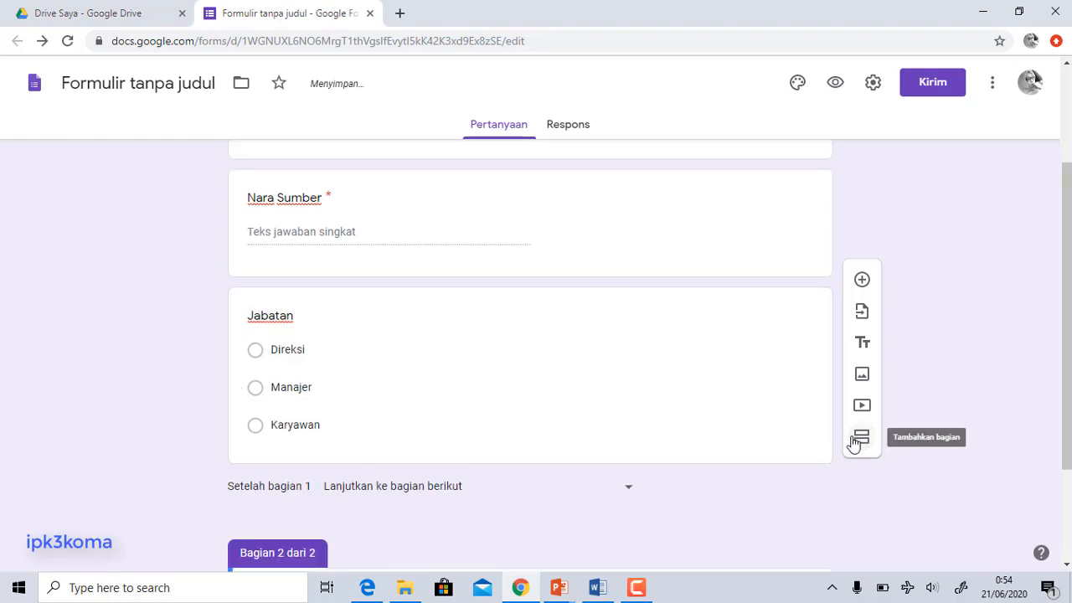
pyautogui.scroll(-2, 487, 492)
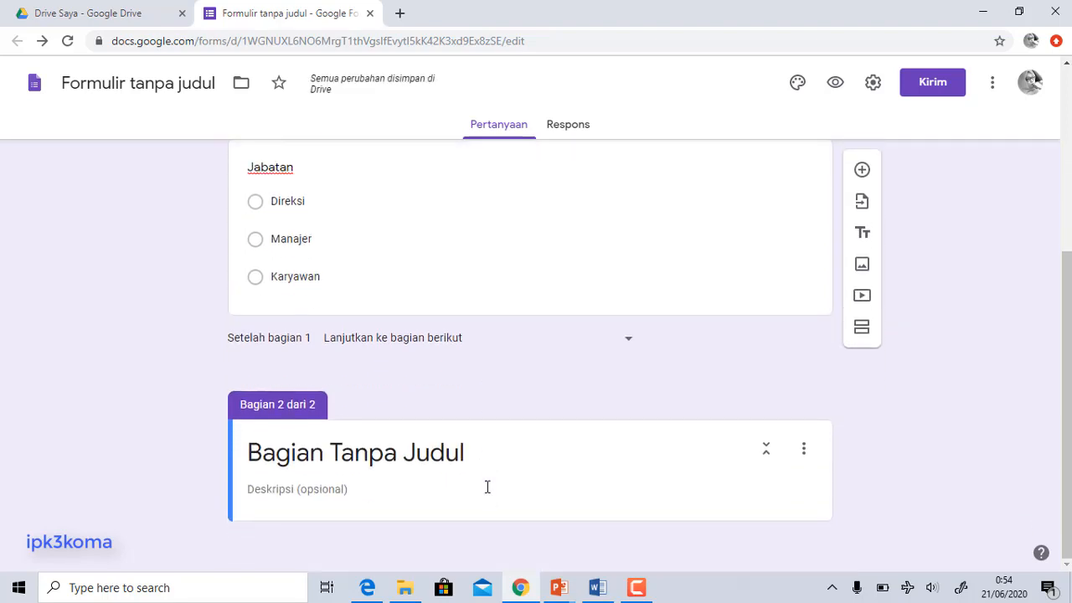
pyautogui.scroll(4, 487, 487)
# Step: Try using question 1 from the Word questionnaire as the section 2 title, and clear the pasted text
pyautogui.click(597, 587)
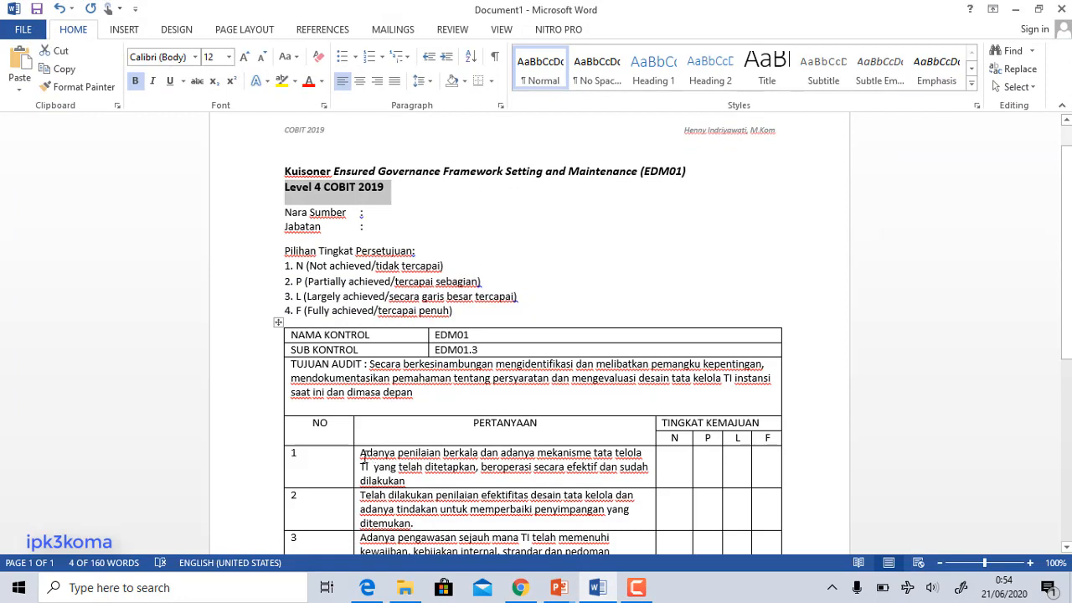
pyautogui.moveTo(363, 458)
pyautogui.mouseDown()
pyautogui.moveTo(534, 470)
pyautogui.moveTo(529, 479)
pyautogui.mouseUp()
pyautogui.hotkey('ctrl', 'c')
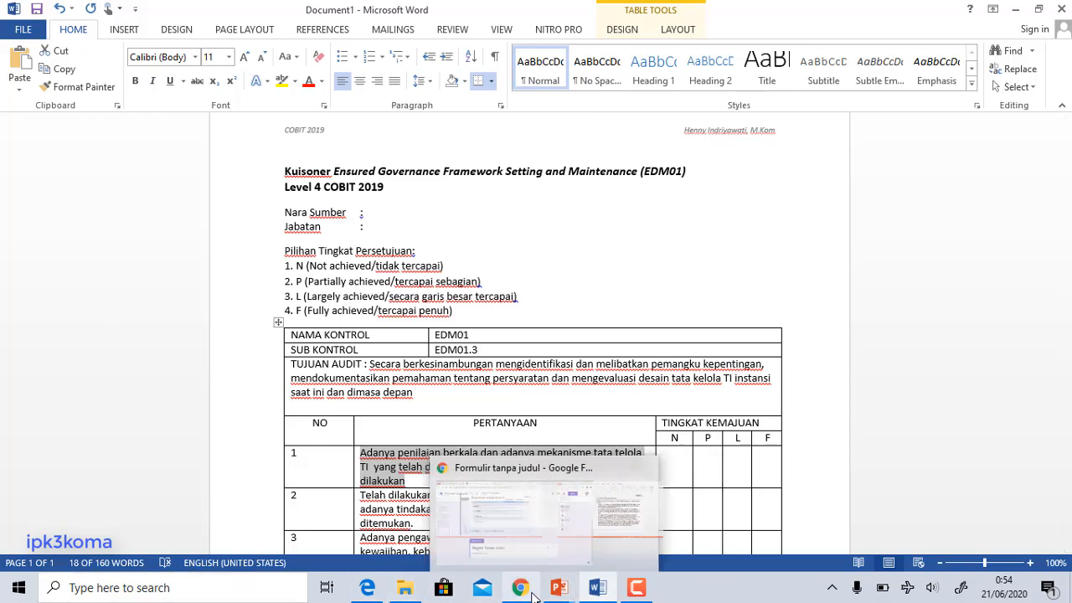
pyautogui.click(520, 587)
pyautogui.click(369, 465)
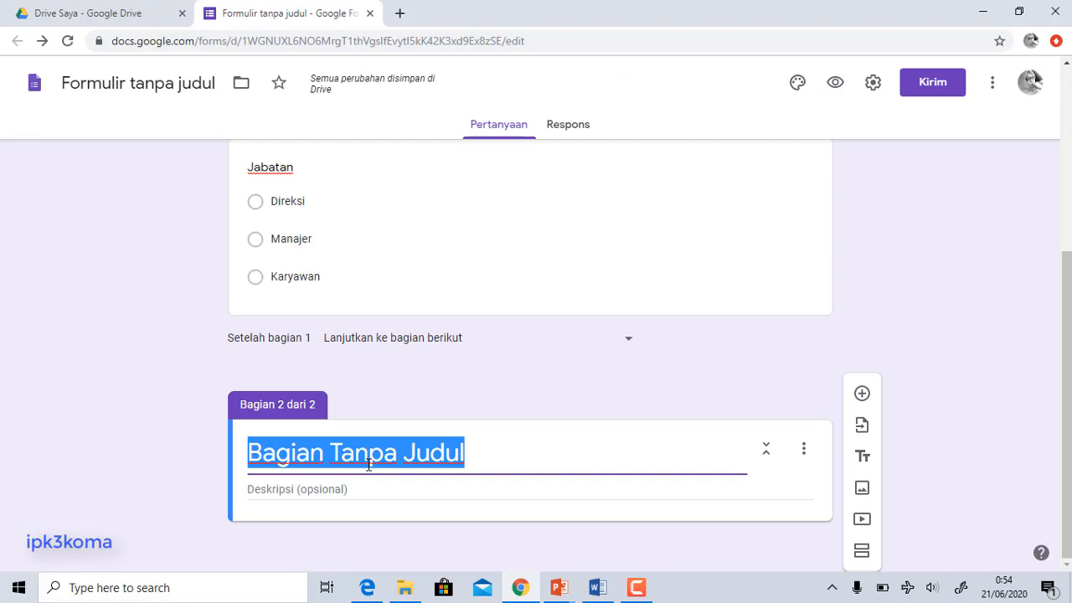
pyautogui.hotkey('ctrl', 'v')
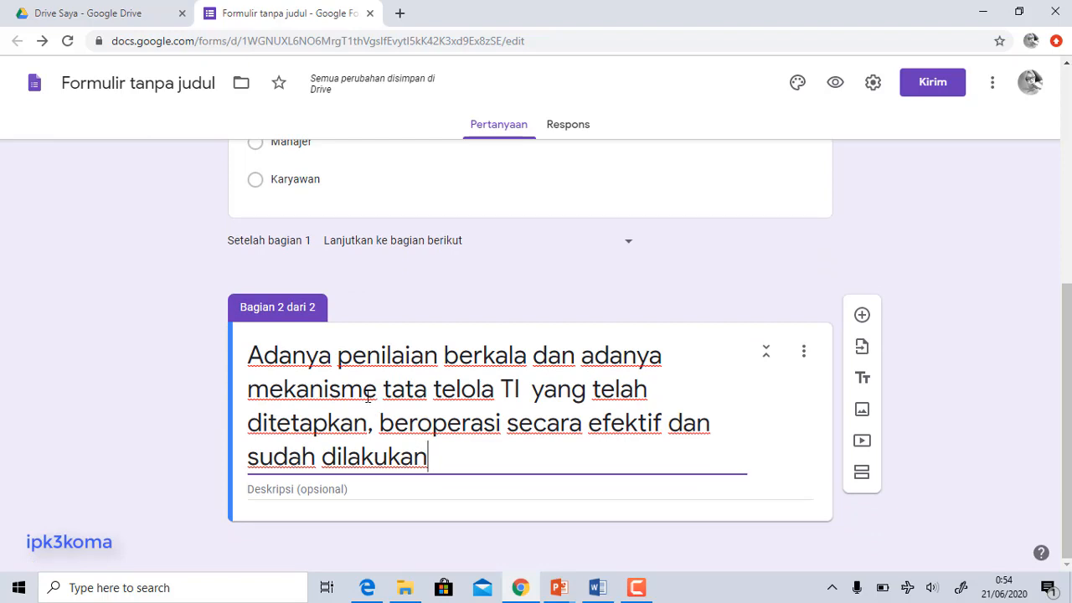
pyautogui.moveTo(445, 460); pyautogui.dragTo(232, 331)
pyautogui.hotkey('ctrl', 'c')
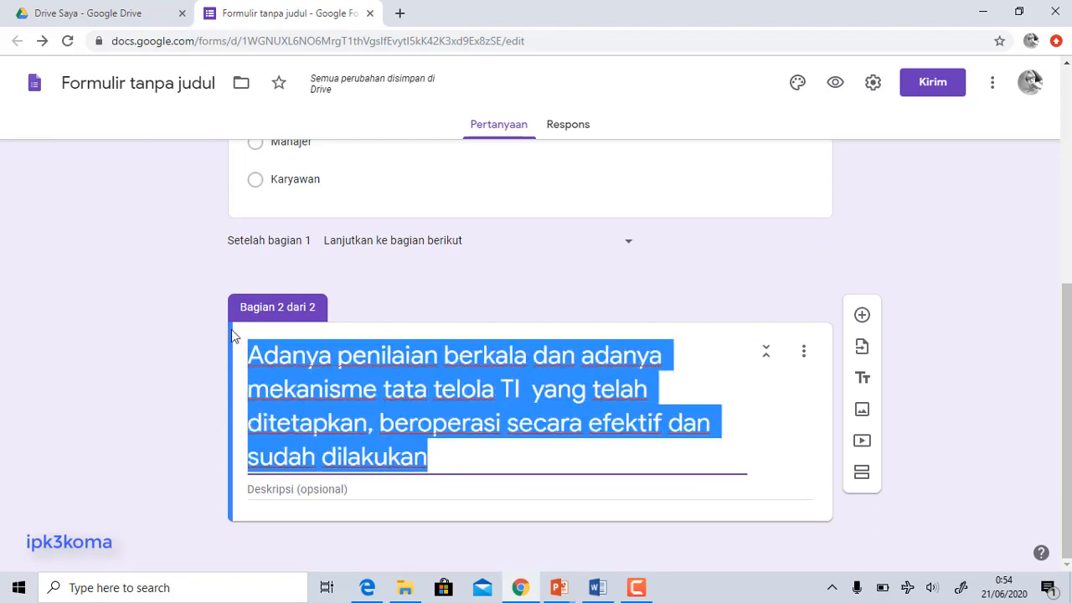
pyautogui.press('BackSpace')
# Step: Reuse the form title "Kuisoner Ensured Governance Framework Setting and Maintenance (EDM01)" as the title of section 2
pyautogui.scroll(4, 273, 340)
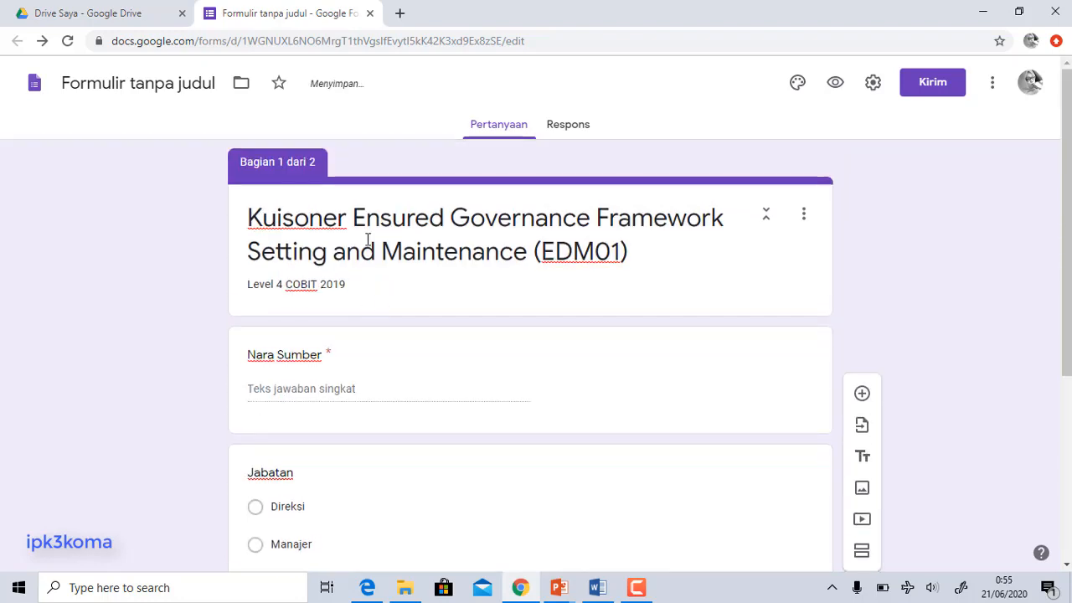
pyautogui.tripleClick(288, 212)
pyautogui.scroll(-4, 328, 394)
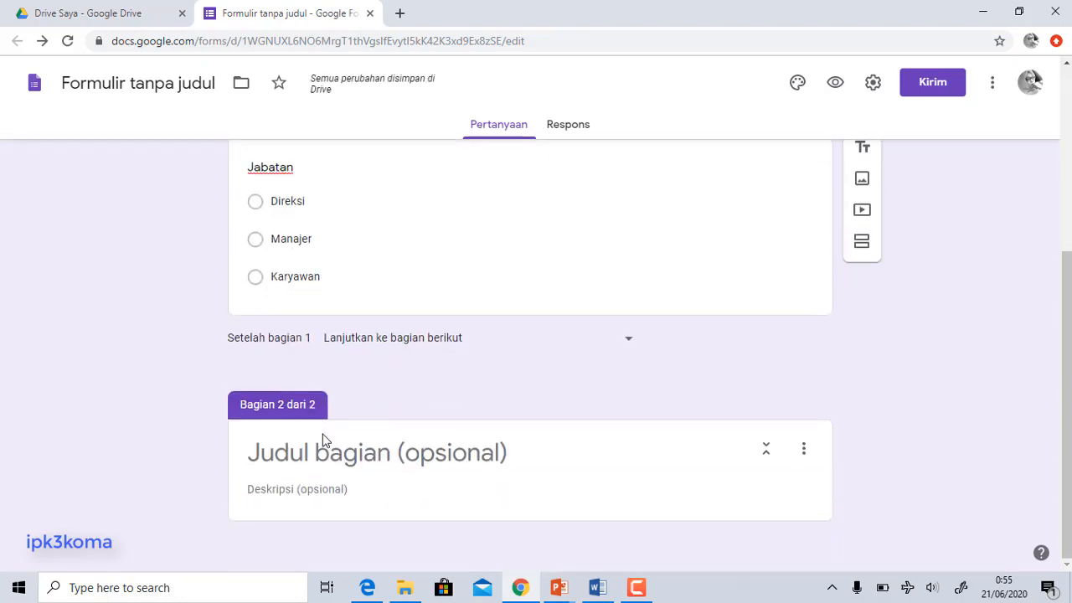
pyautogui.click(343, 468)
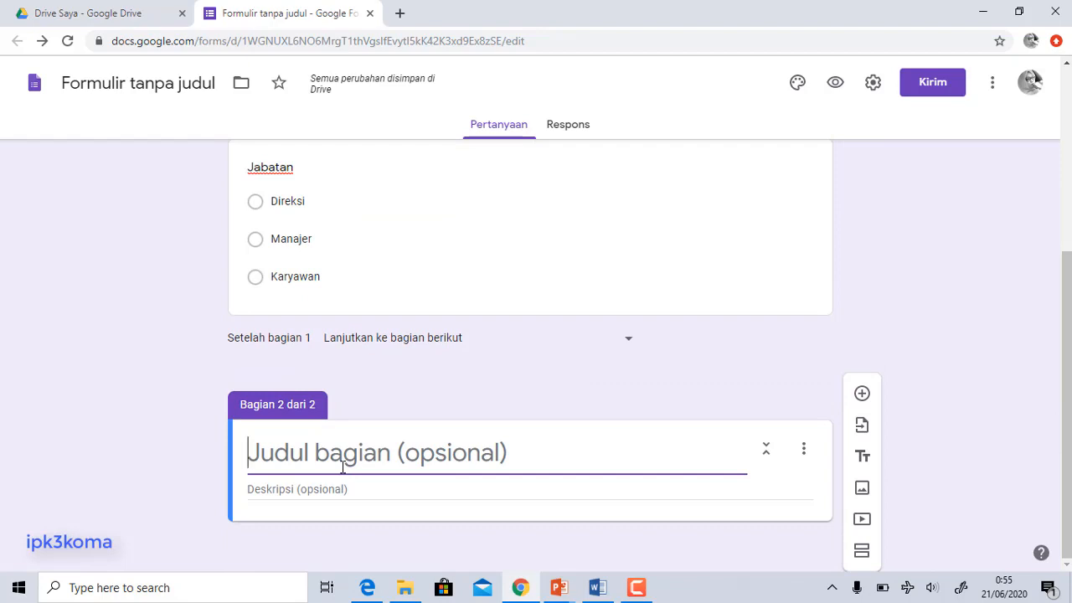
pyautogui.write('Kuisoner Ensured Governance Framework Setting and Maintenance (EDM01)')
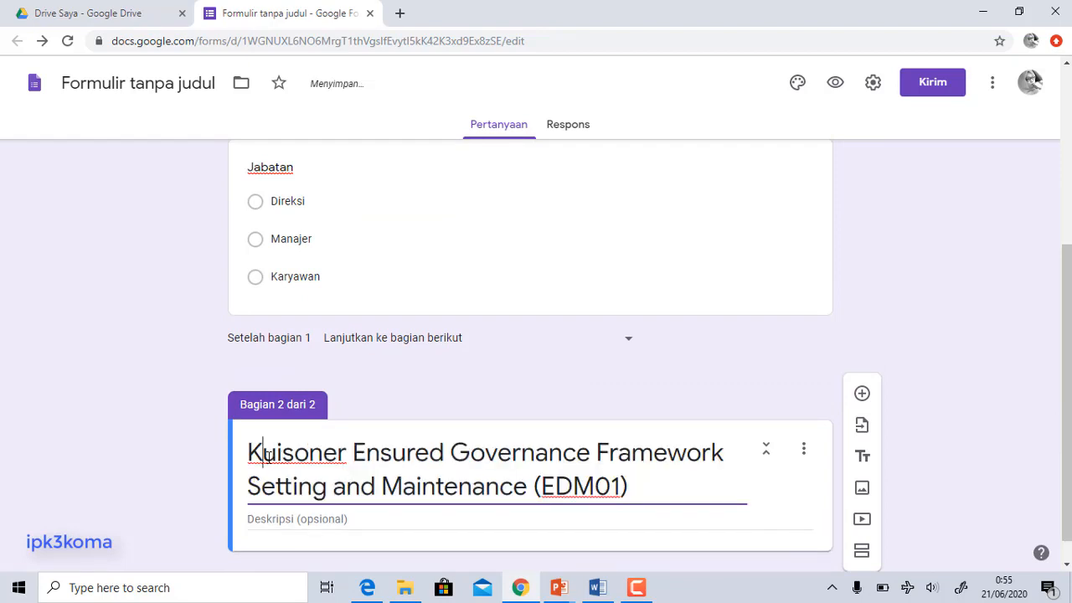
# Step: Add a question to section 2 using question 1 of the Word questionnaire, "Adanya penilaian berkala dan adanya mekanisme tata telola TI...", as its text
pyautogui.scroll(-1, 293, 457)
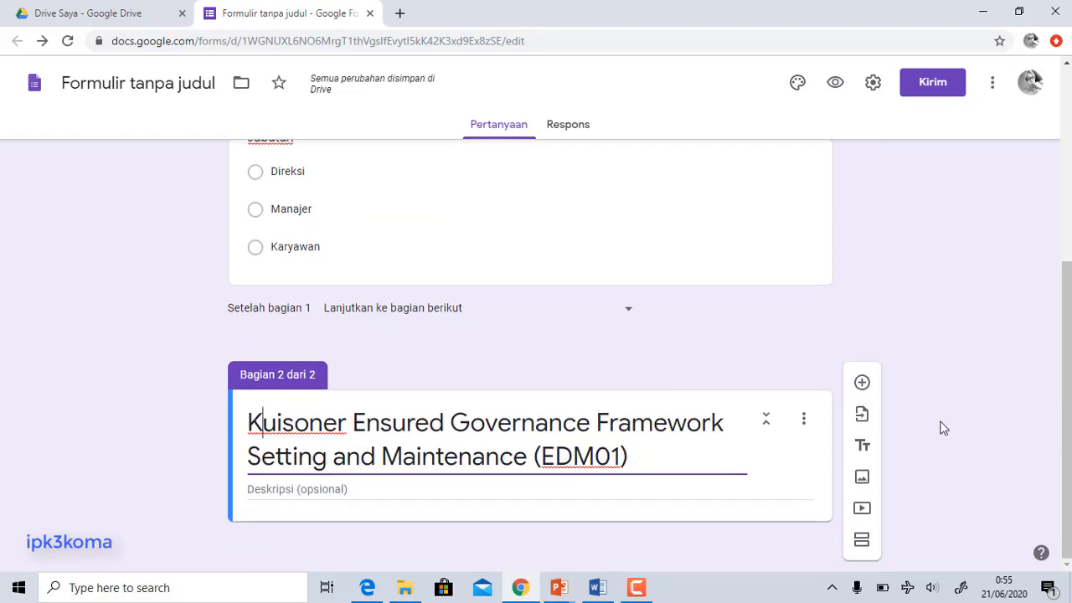
pyautogui.click(863, 385)
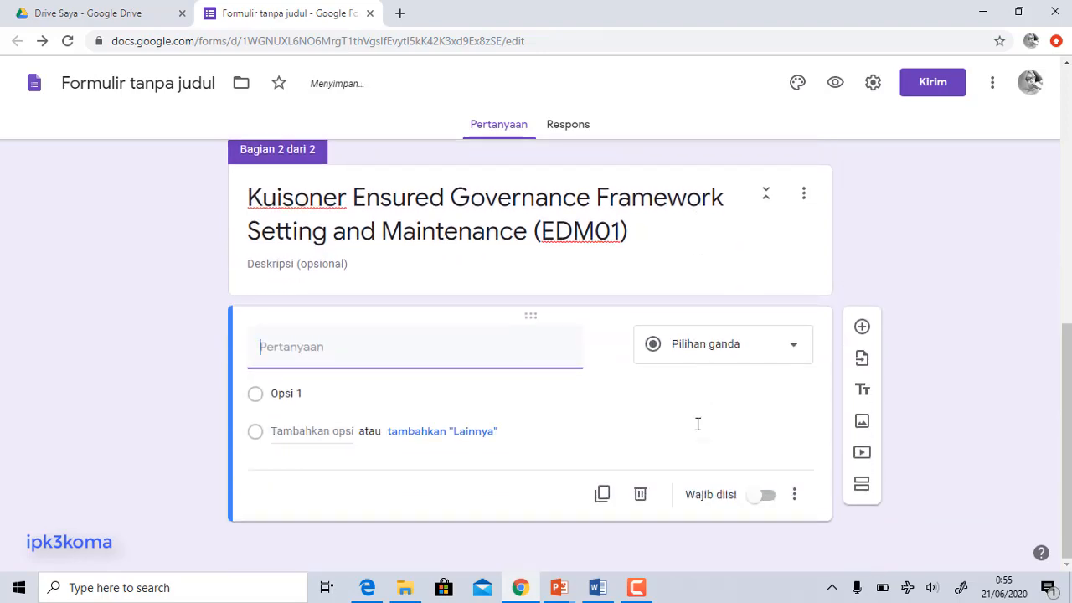
pyautogui.click(597, 587)
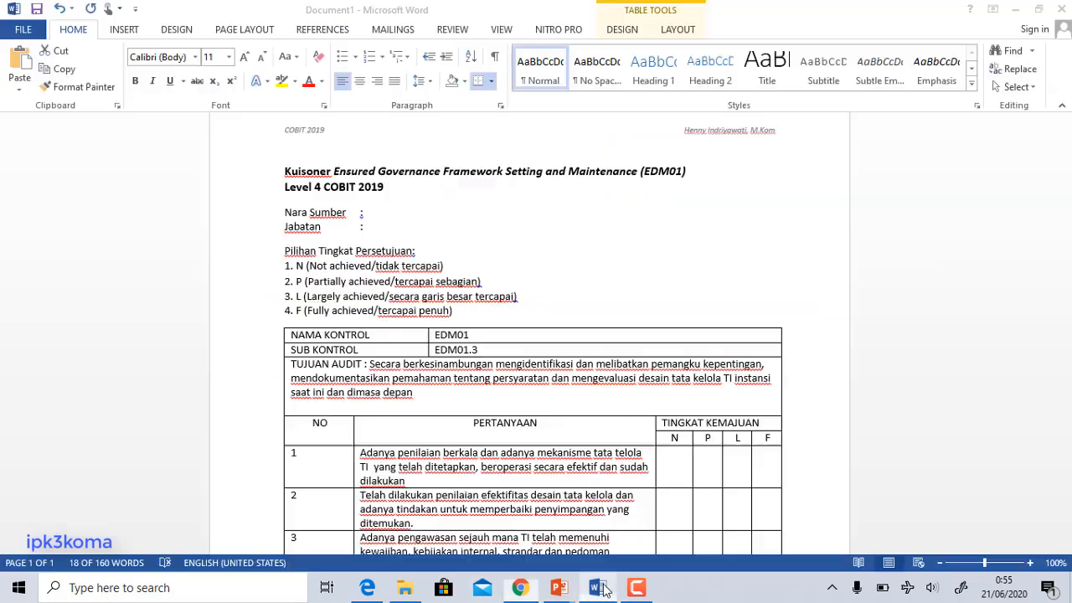
pyautogui.click(520, 587)
pyautogui.hotkey('ctrl', 'v')
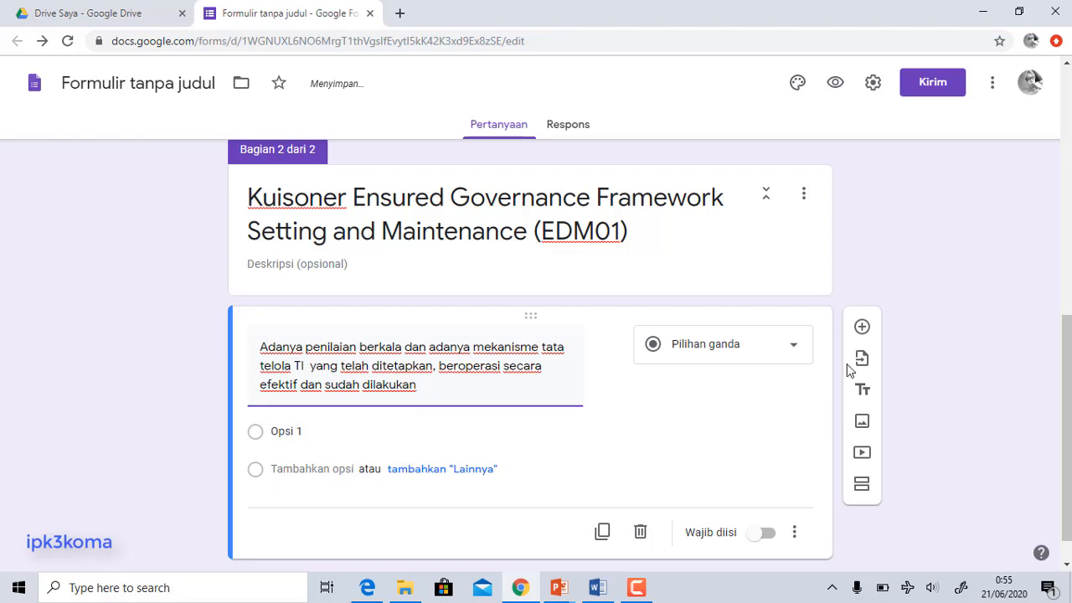
# Step: Change the new question's answer type to Skala linier and set the scale from 1 to 4
pyautogui.click(780, 348)
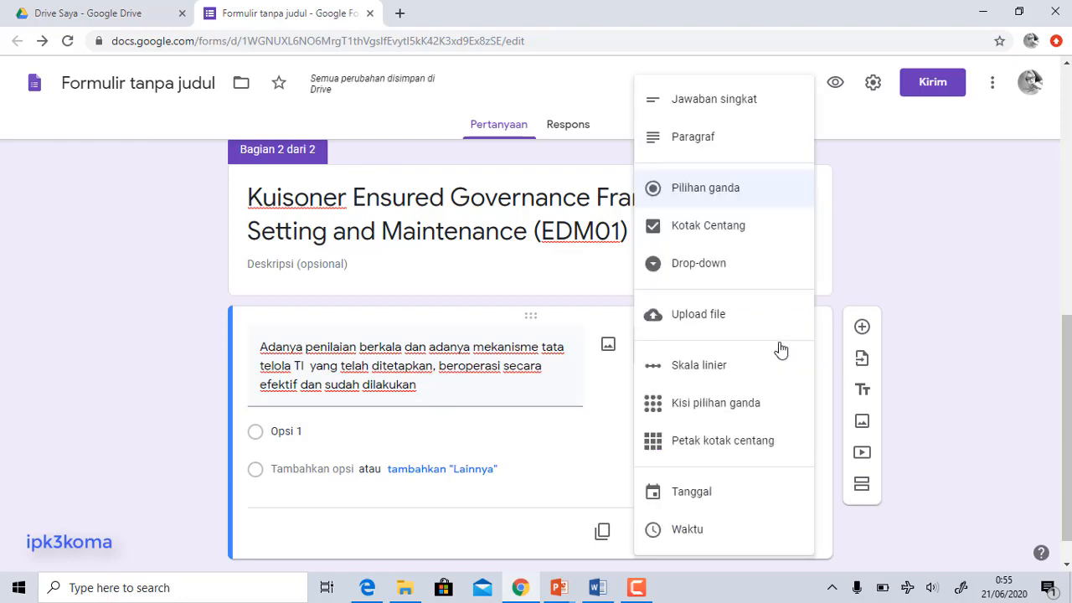
pyautogui.click(730, 378)
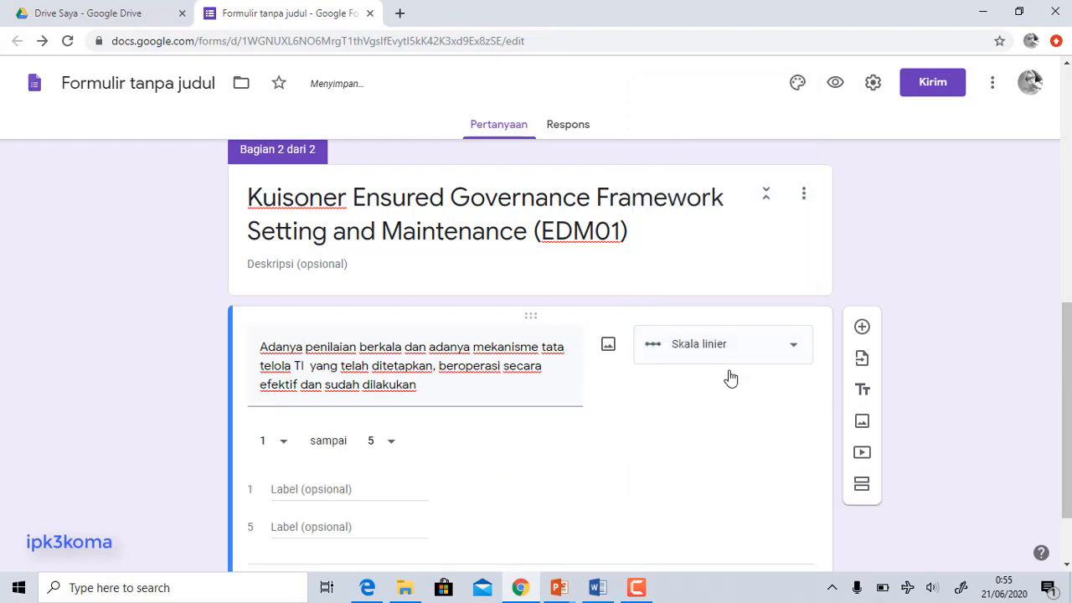
pyautogui.click(394, 450)
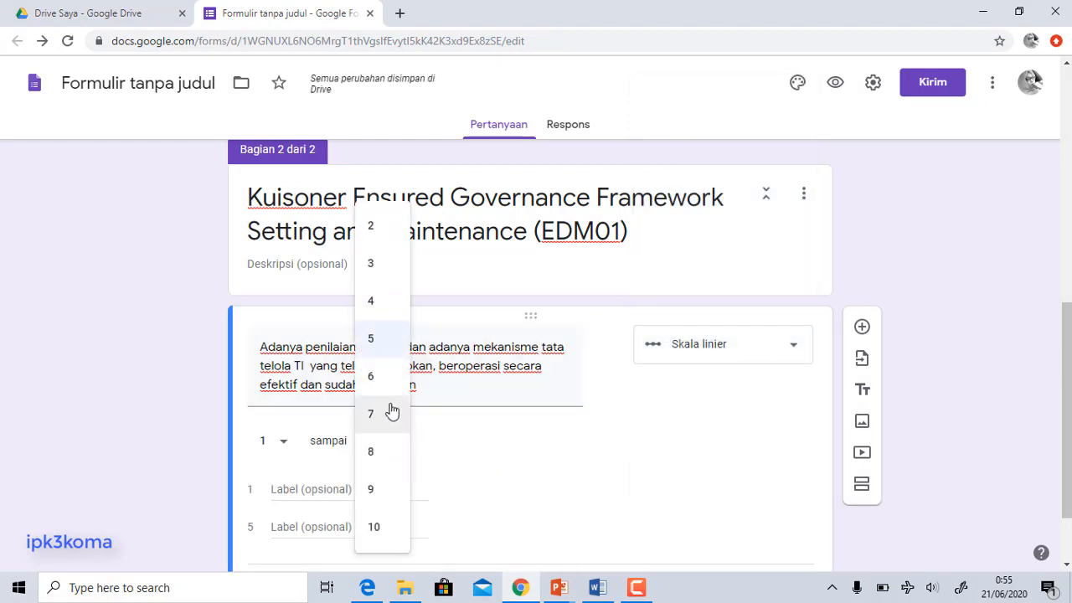
pyautogui.click(387, 304)
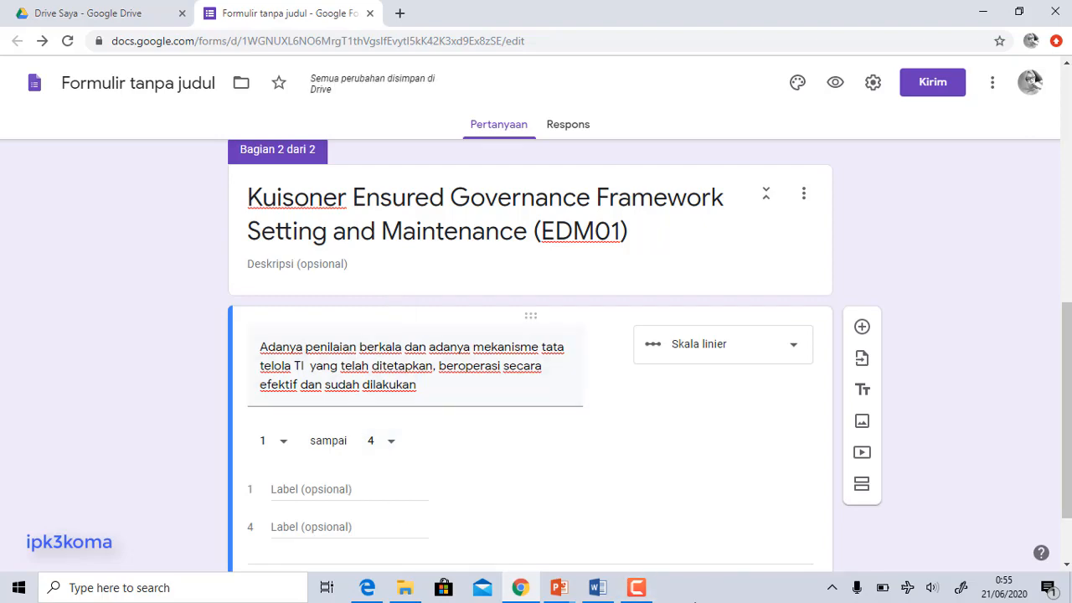
# Step: Label scale value 1 as "Not Achieved", consulting the agreement levels in the Word questionnaire
pyautogui.click(598, 588)
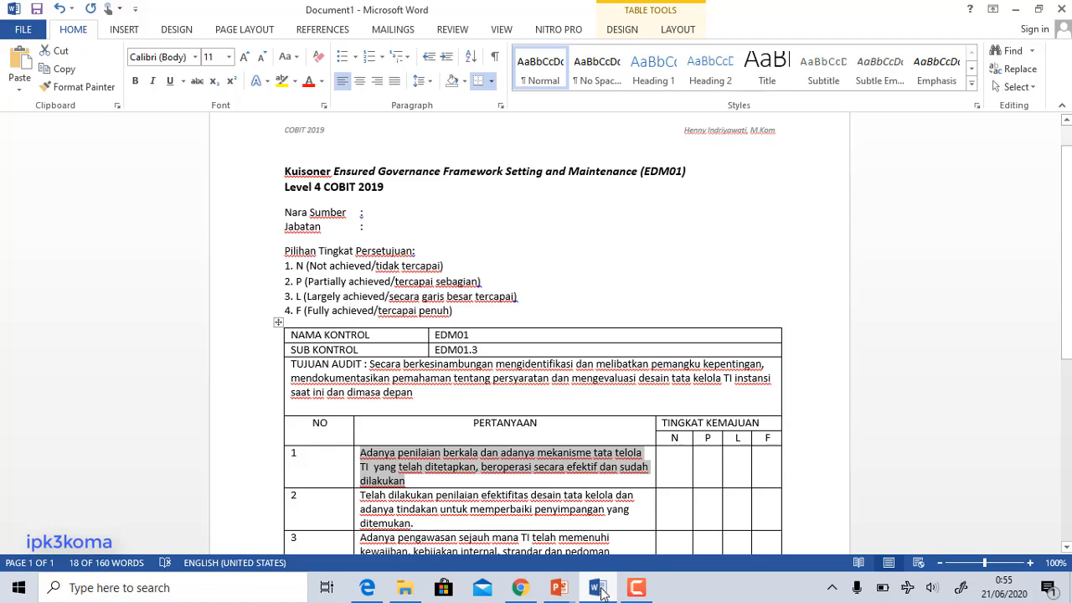
pyautogui.hotkey('alt', 'Tab')
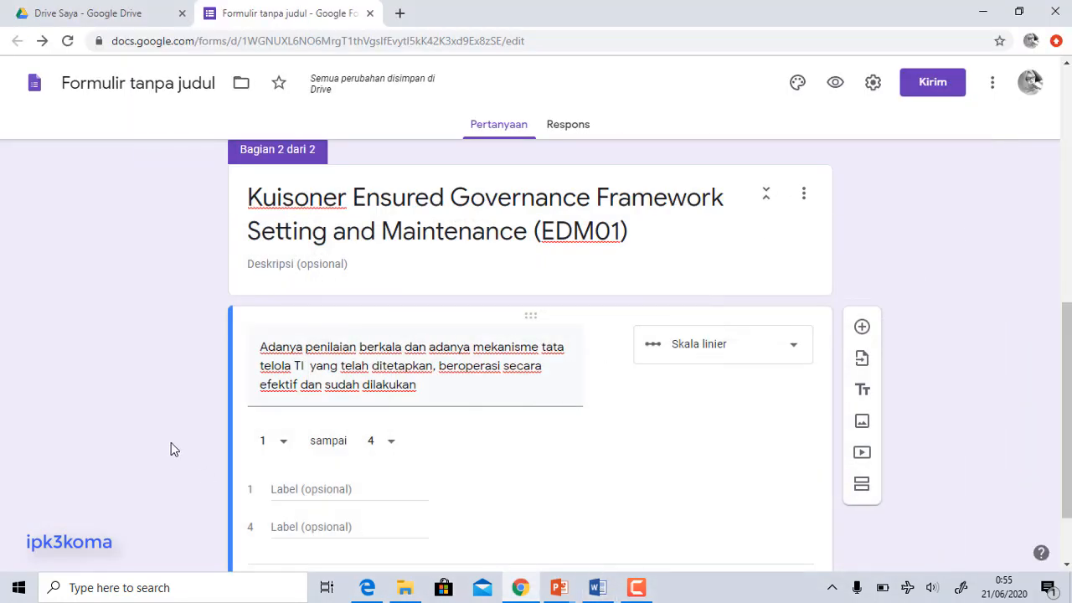
pyautogui.click(296, 492)
pyautogui.write('N')
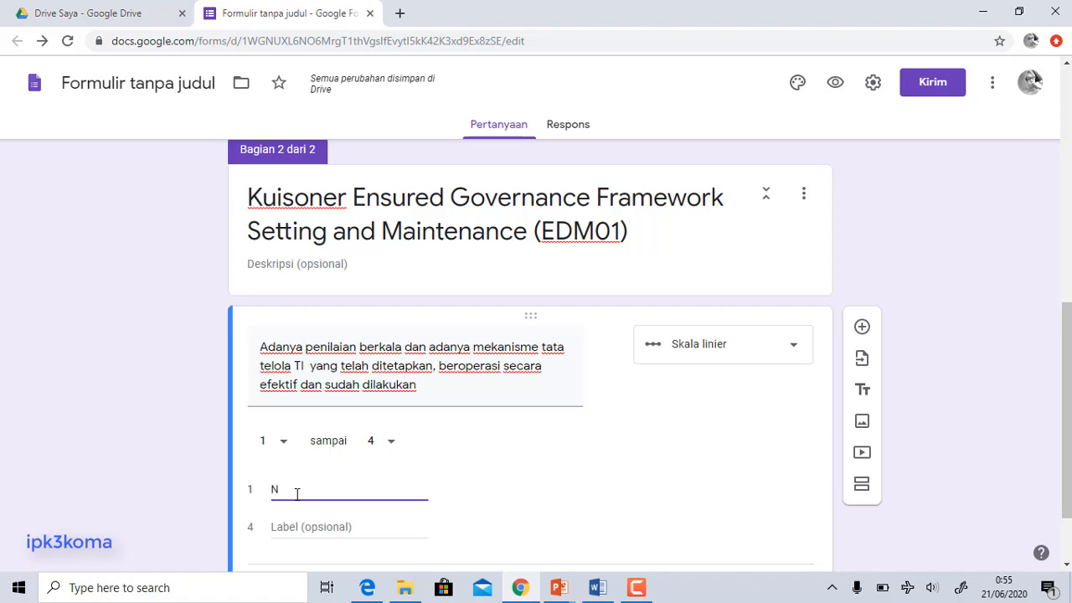
pyautogui.click(597, 589)
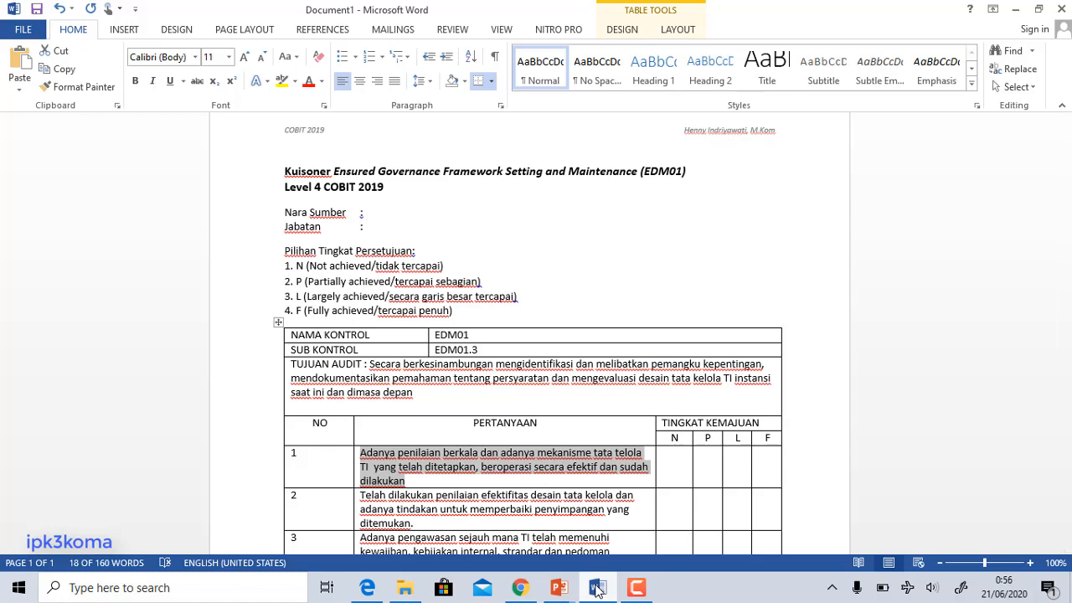
pyautogui.click(598, 589)
pyautogui.write('o')
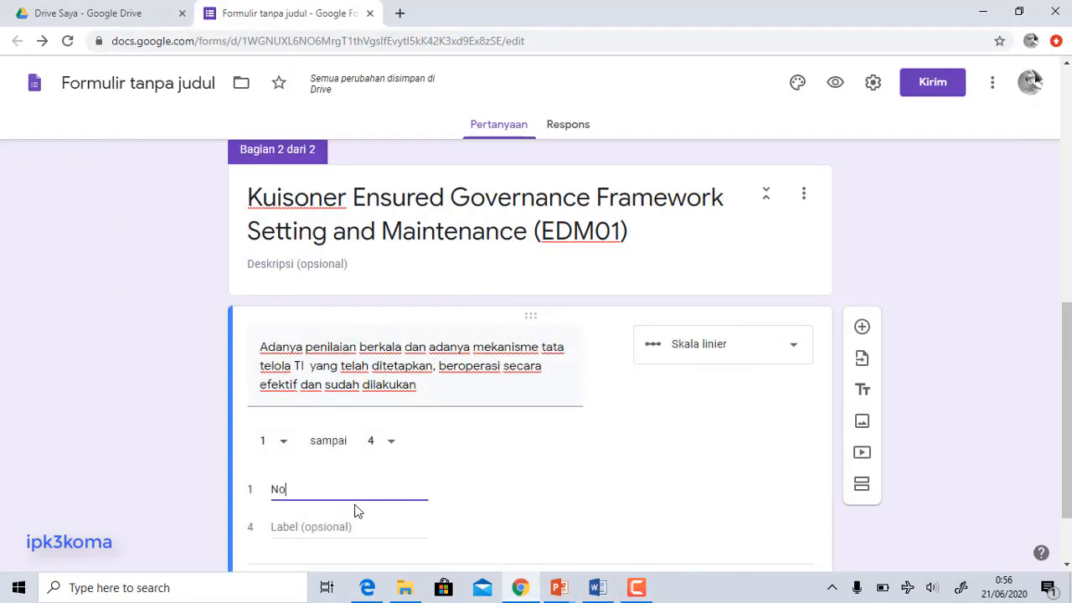
pyautogui.write('t Ac')
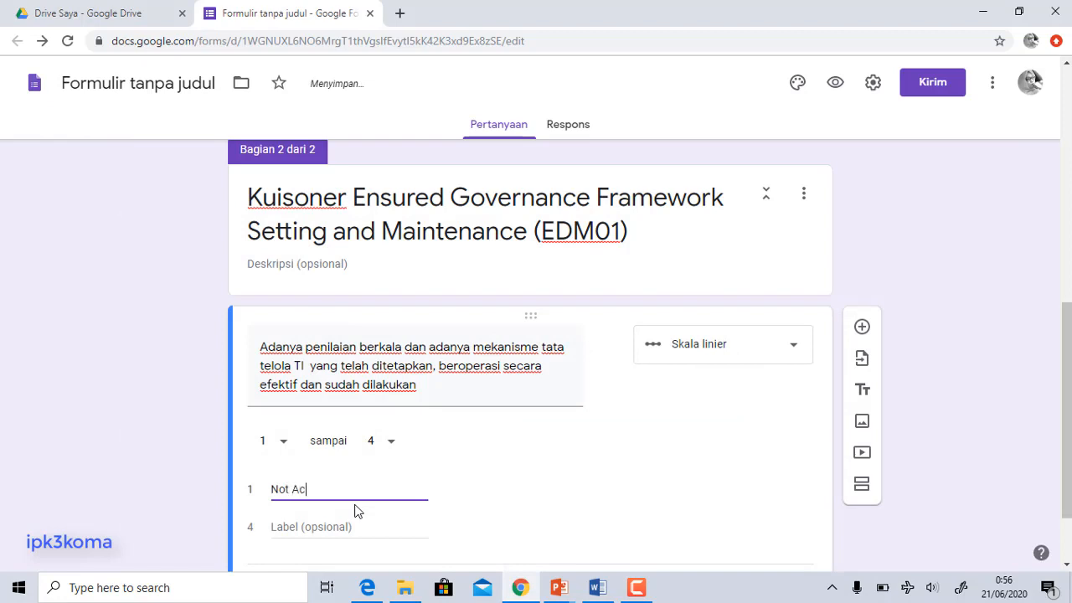
pyautogui.write('hieved')
pyautogui.click(597, 587)
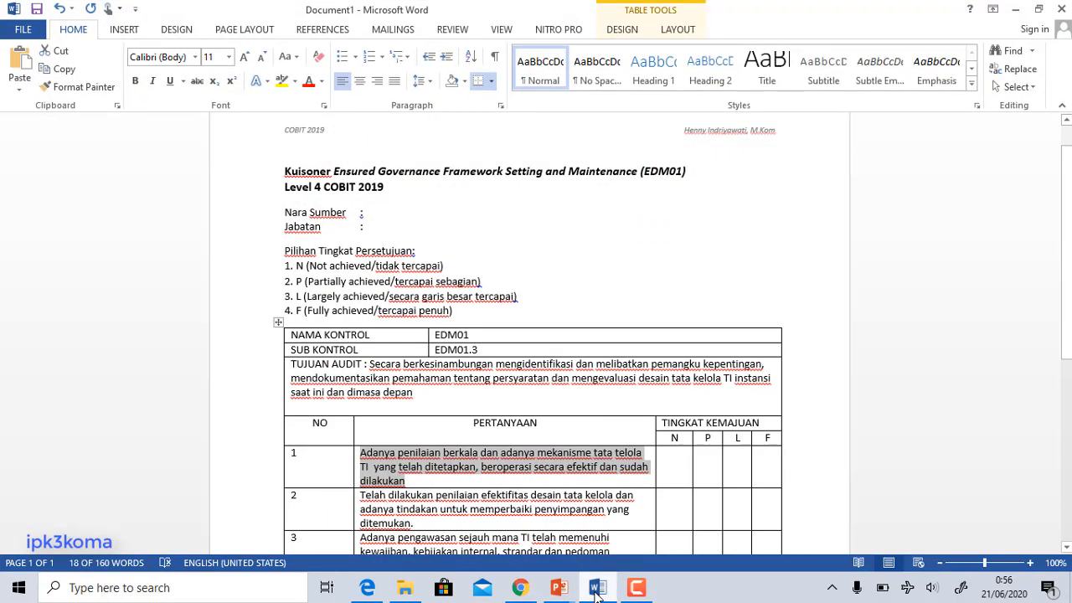
pyautogui.click(597, 587)
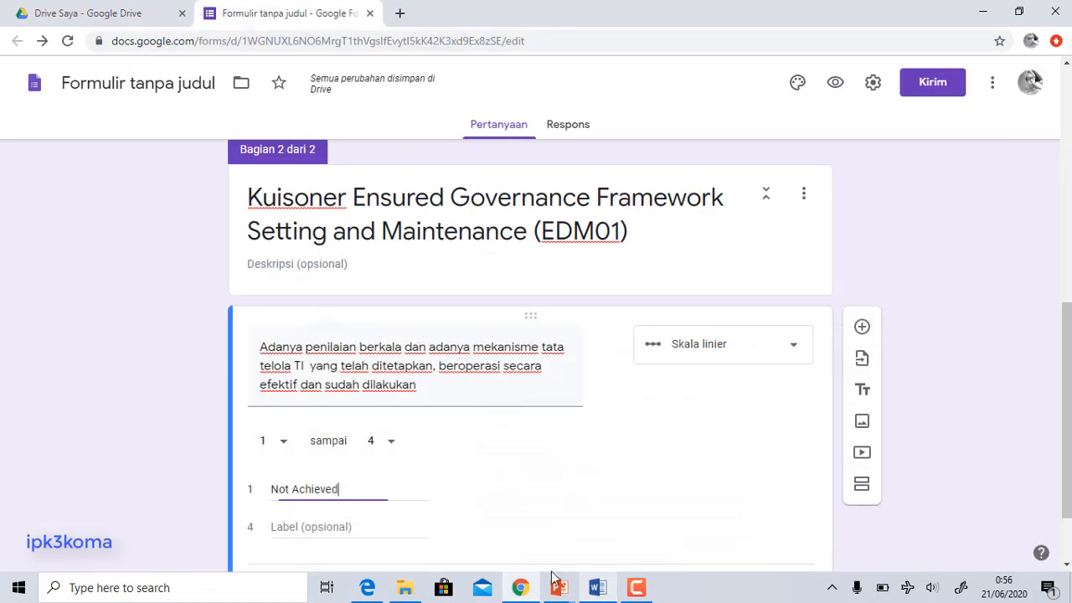
# Step: Label scale value 4 as "Partiality Achieved"
pyautogui.click(333, 521)
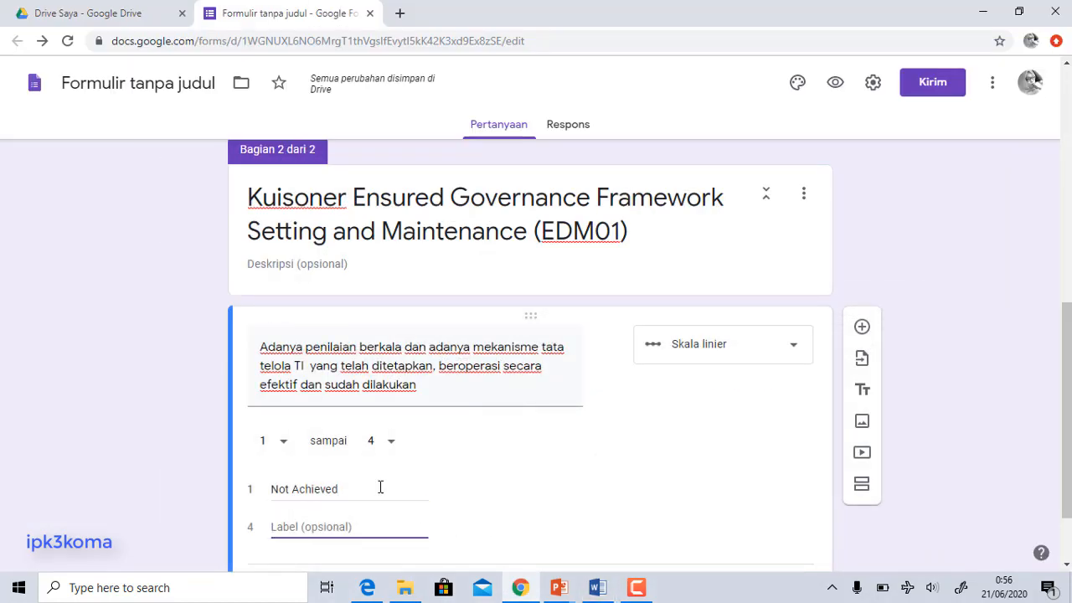
pyautogui.write('Partialit')
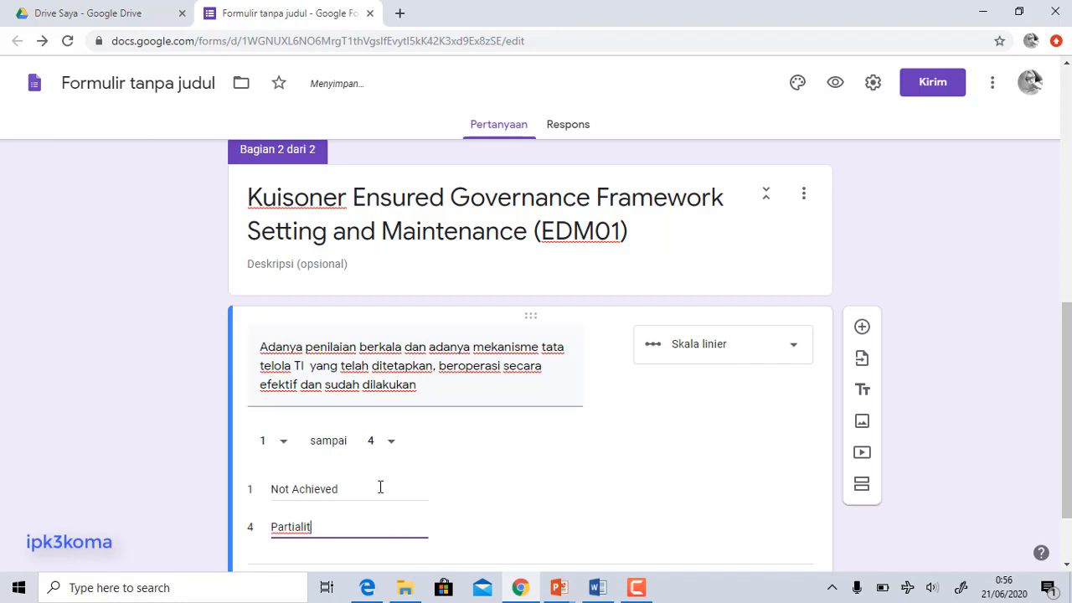
pyautogui.write('y ')
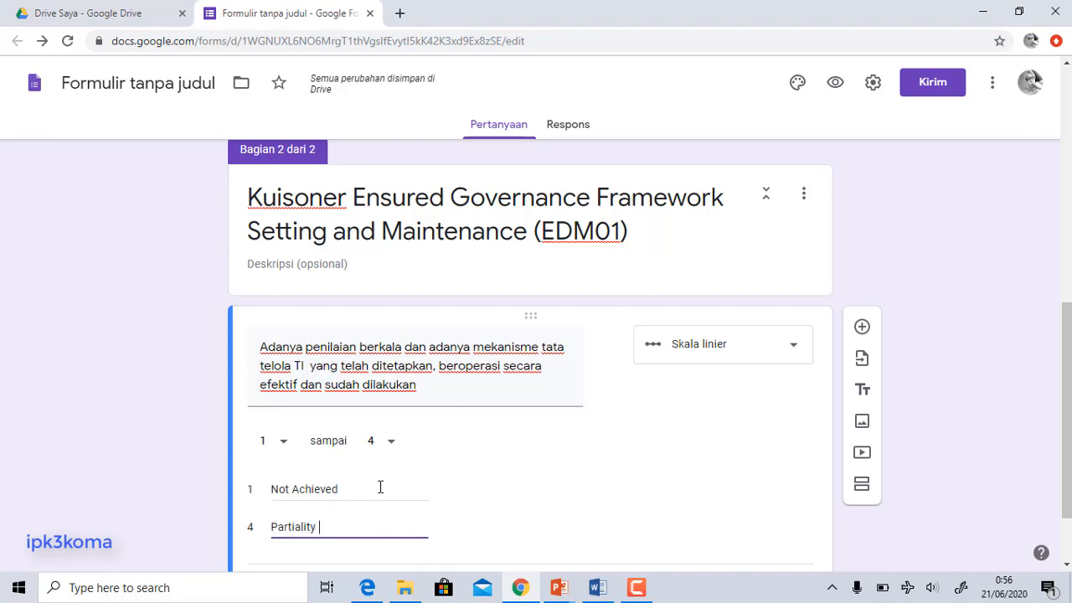
pyautogui.write('Ach')
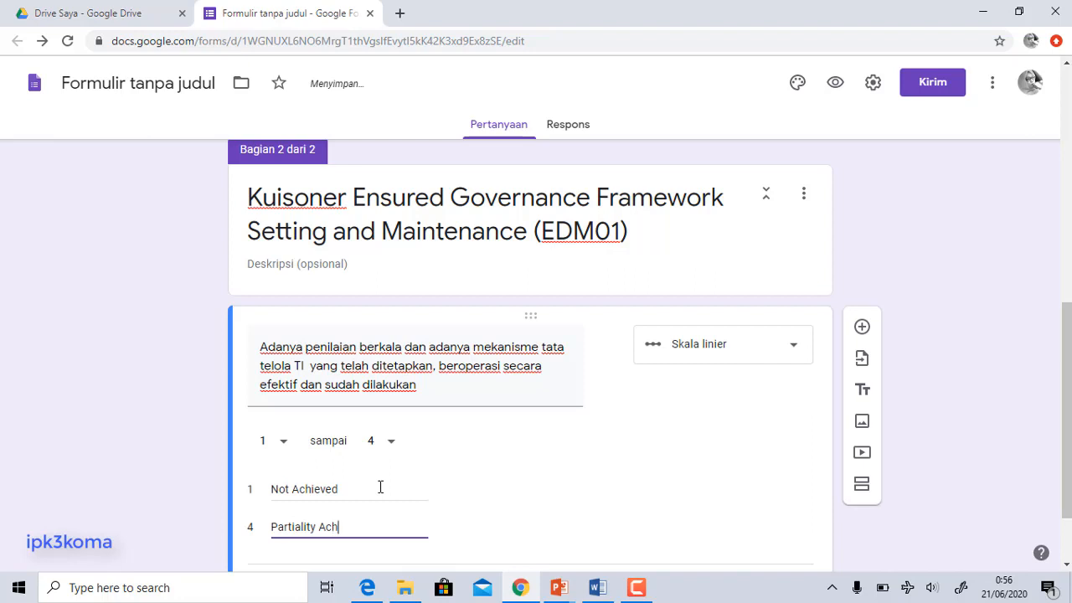
pyautogui.write('ieved')
pyautogui.scroll(-1, 369, 493)
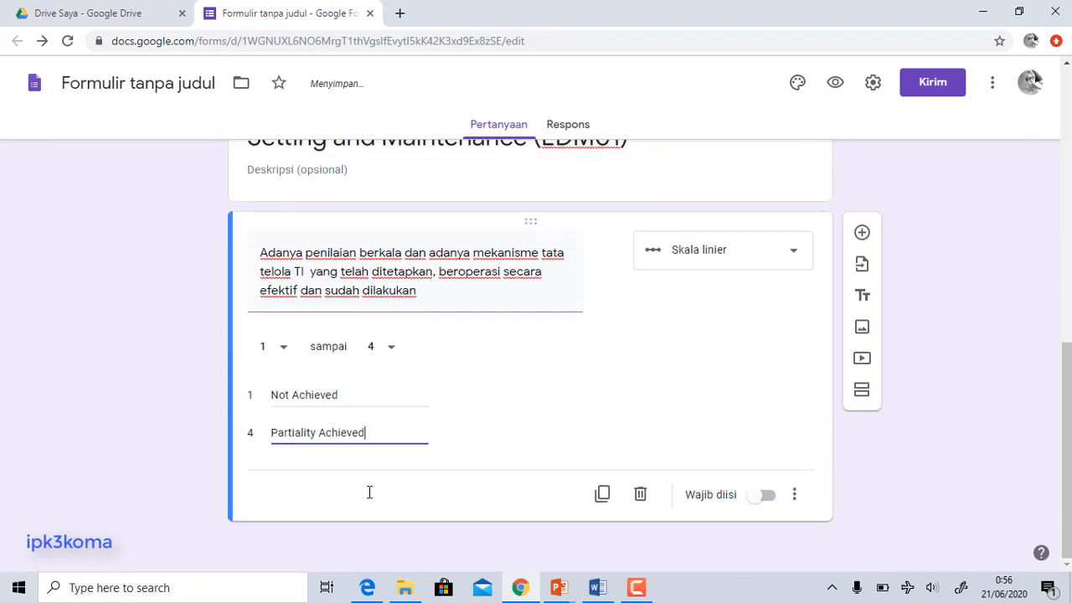
pyautogui.click(383, 405)
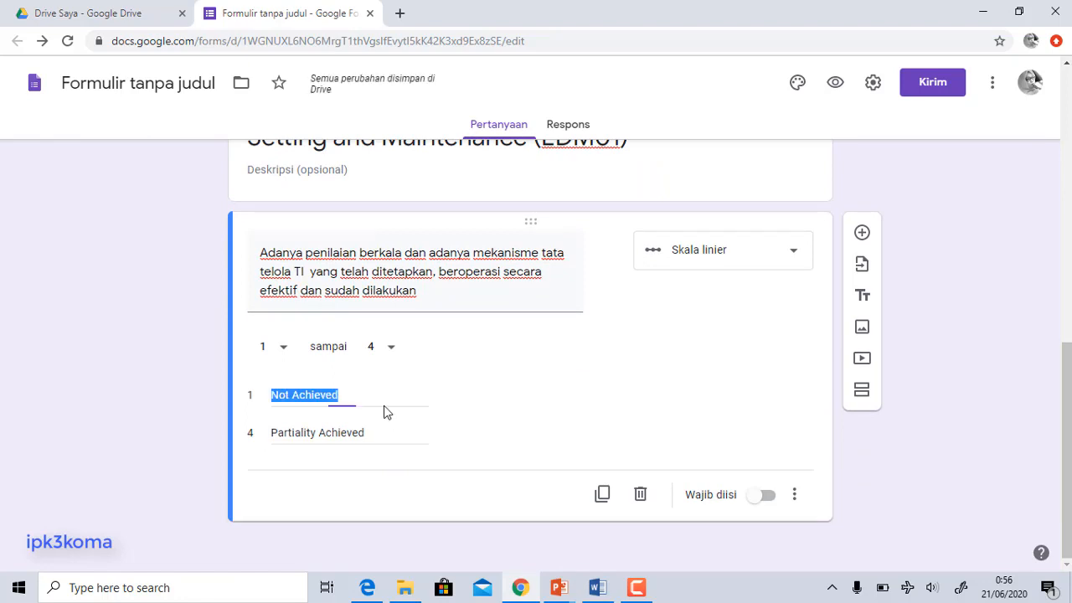
pyautogui.click(385, 425)
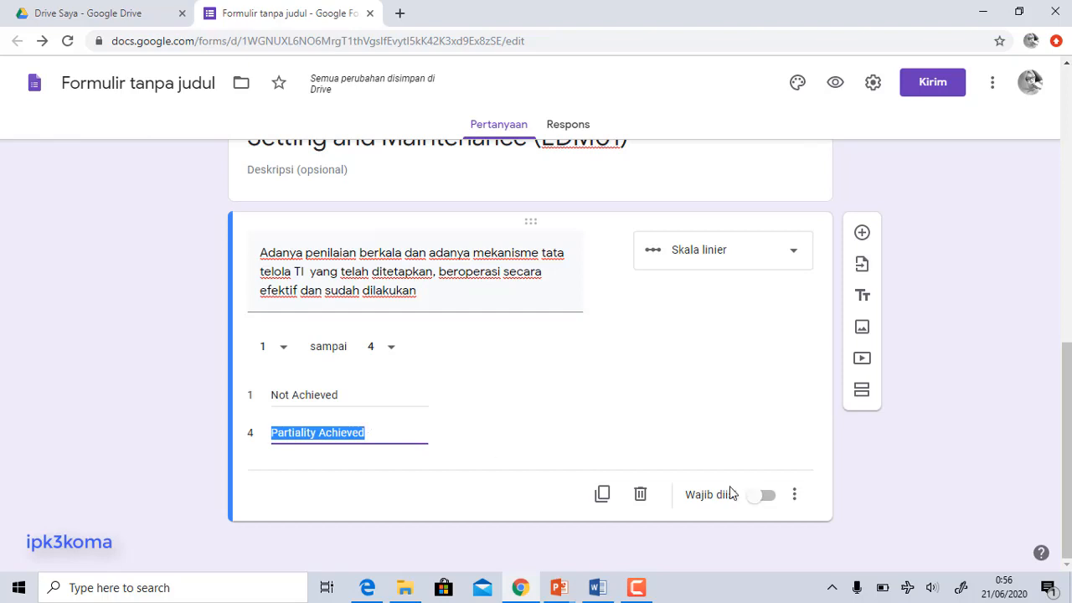
pyautogui.click(469, 420)
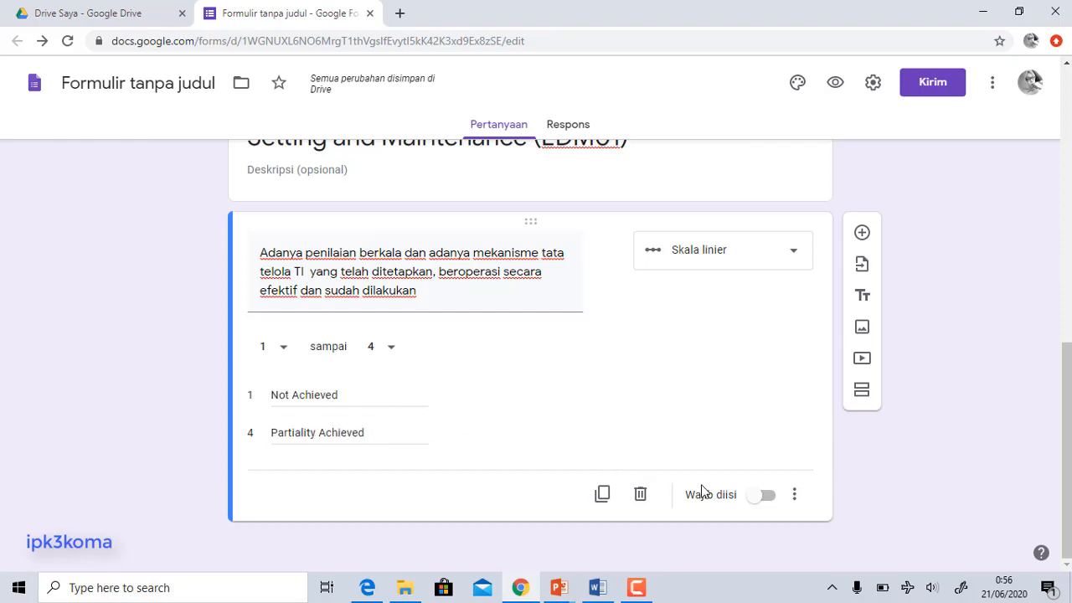
# Step: Reselect the Skala linier answer type, try 5 as the scale's upper limit, and set it back to 4
pyautogui.click(762, 265)
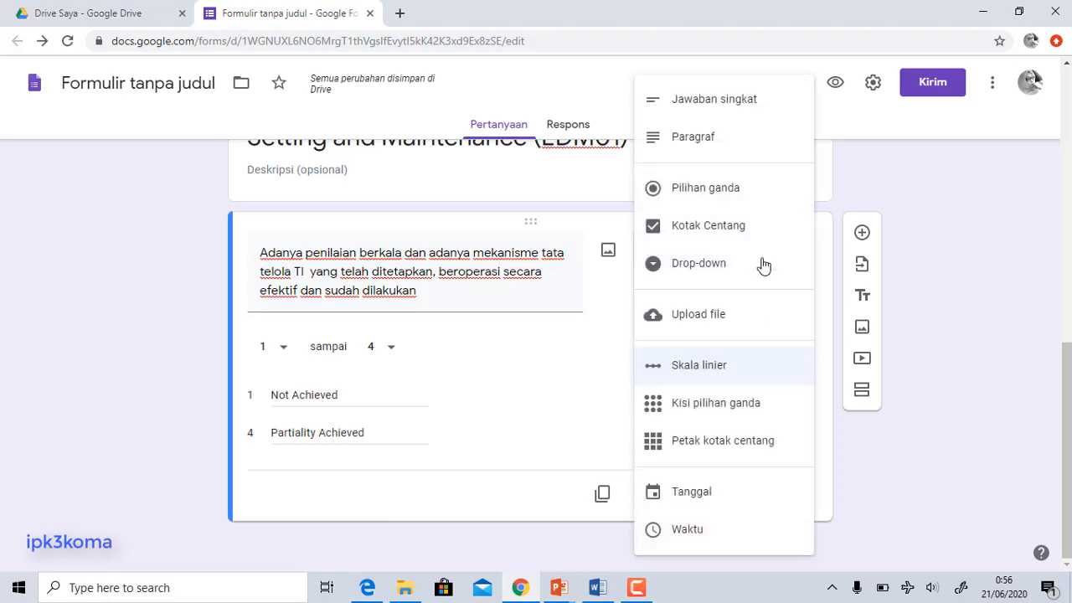
pyautogui.click(732, 366)
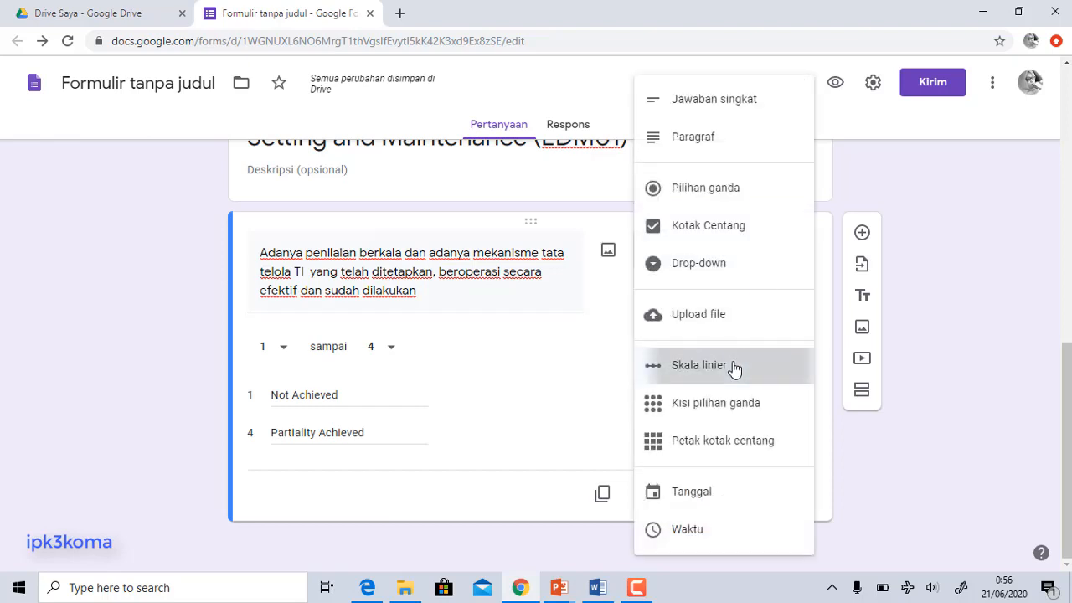
pyautogui.click(388, 348)
pyautogui.click(382, 343)
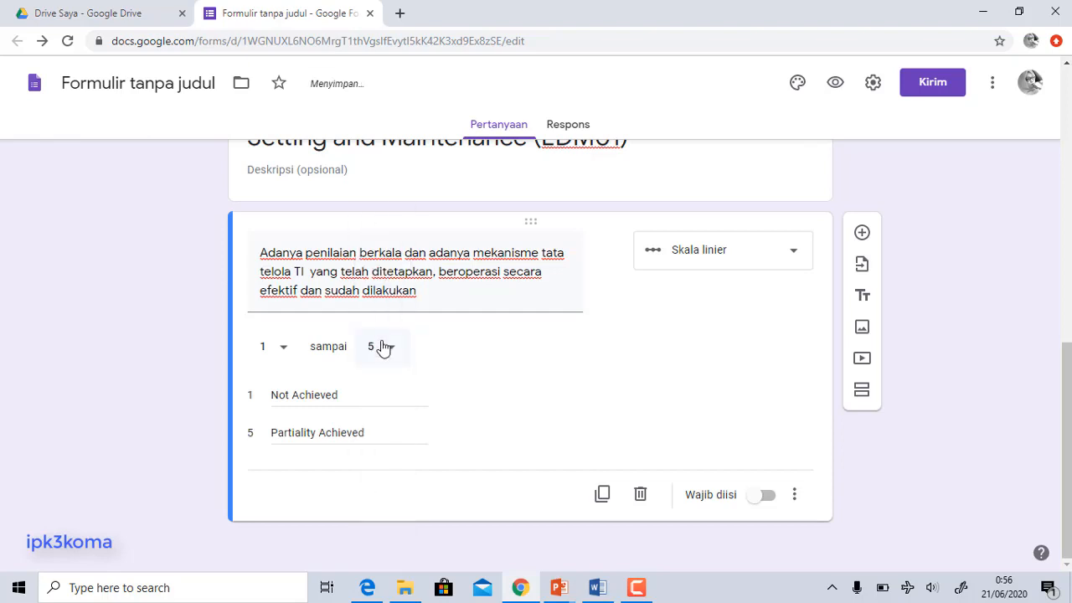
pyautogui.click(386, 351)
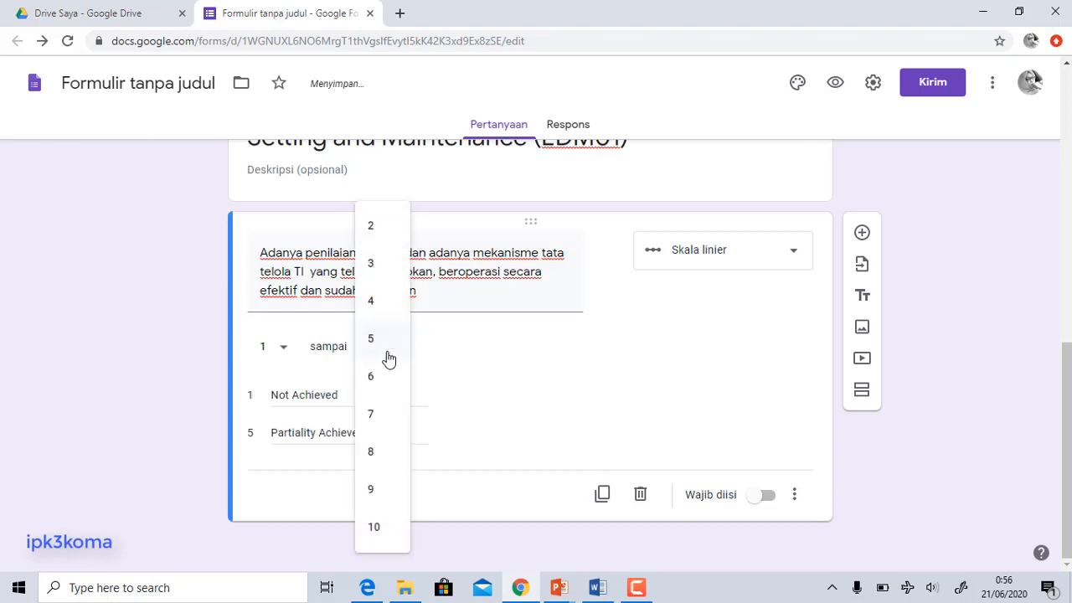
pyautogui.click(376, 307)
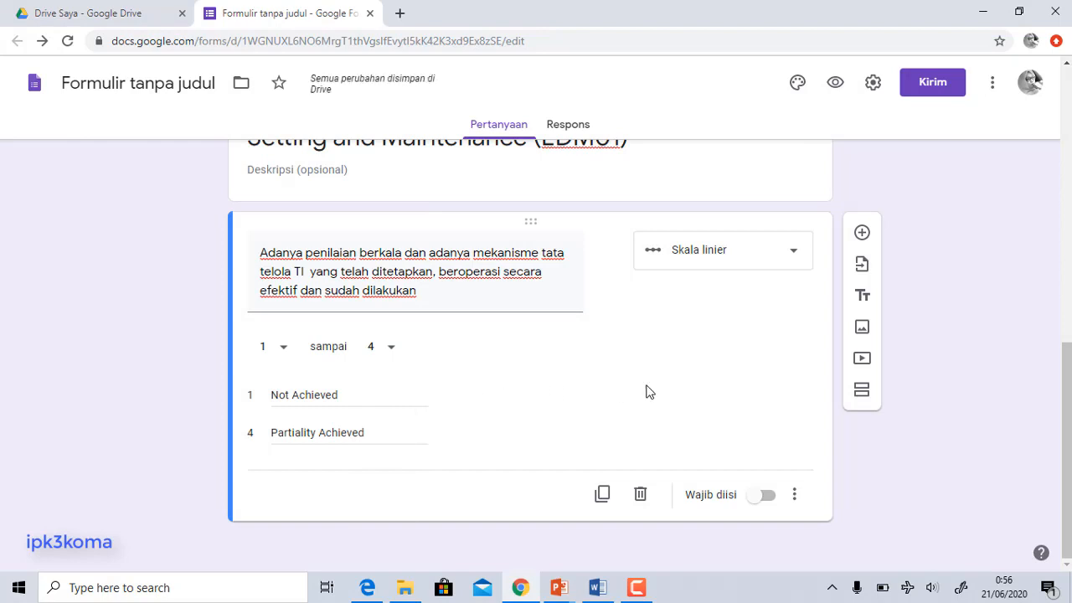
pyautogui.click(645, 596)
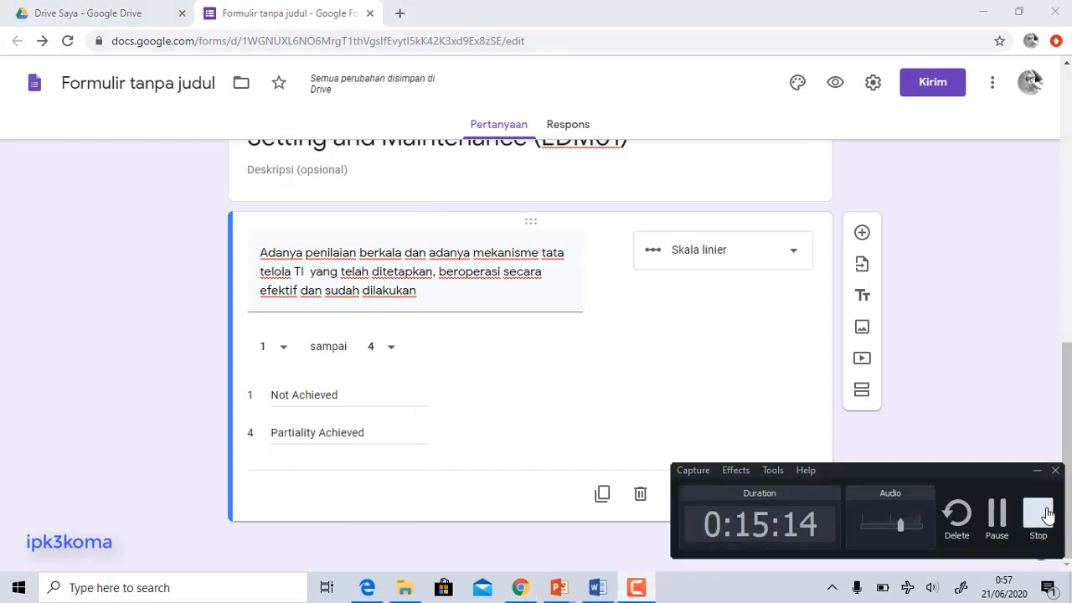
pyautogui.click(999, 517)
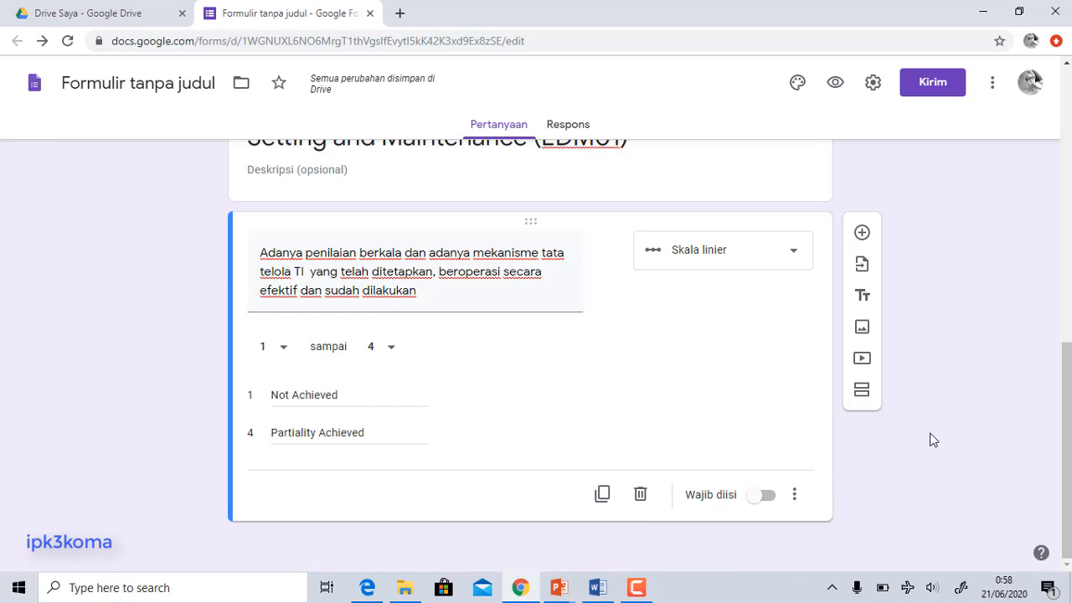
# Step: Copy the "Pilihan Tingkat Persetujuan" list with its four agreement levels from the Word questionnaire into the EDM01 section's description
pyautogui.scroll(1, 546, 217)
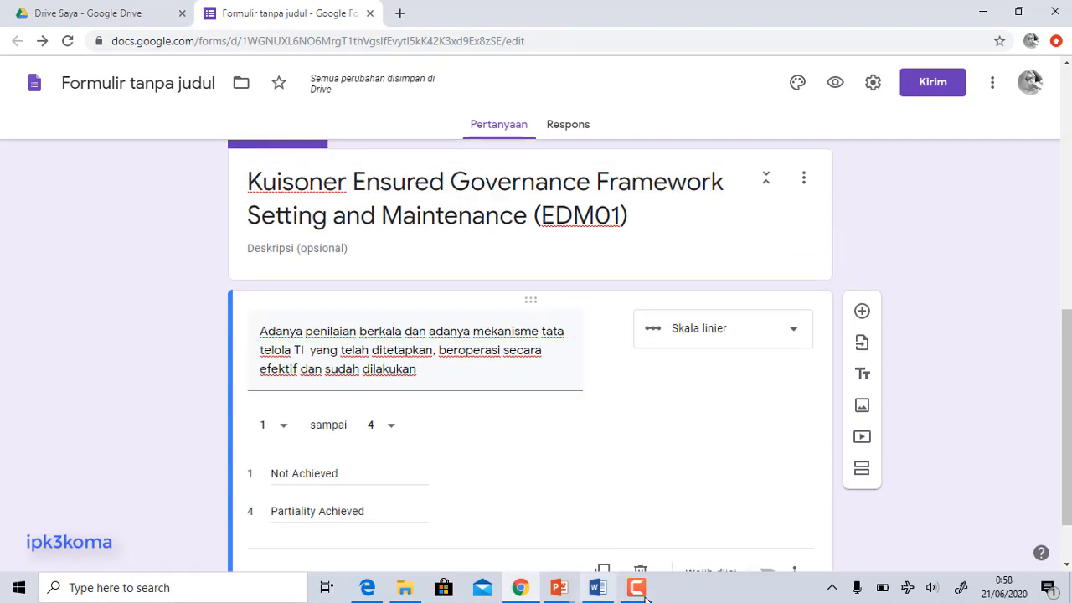
pyautogui.click(597, 589)
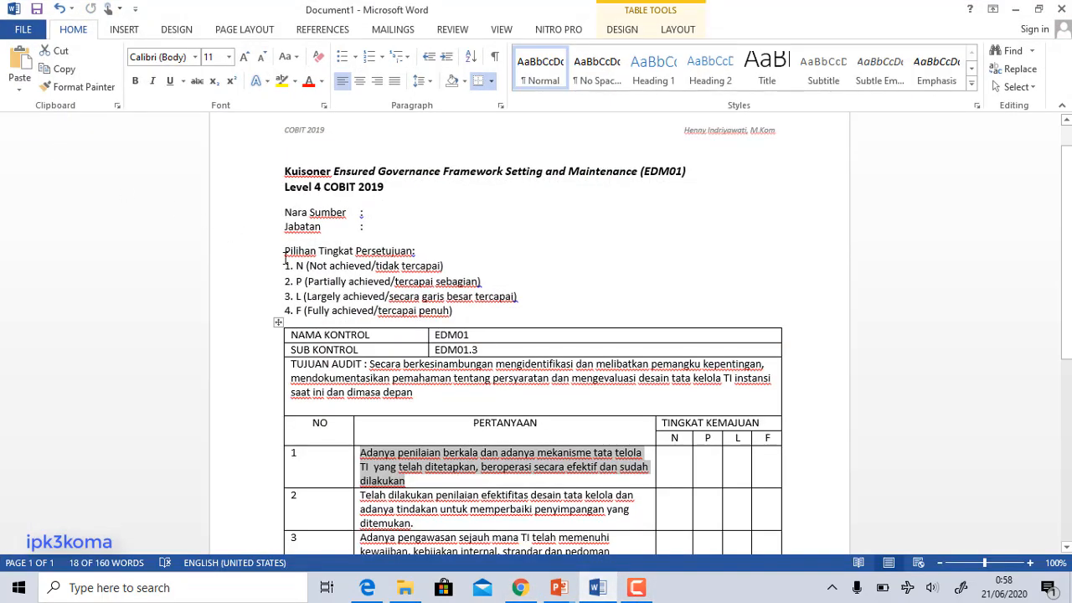
pyautogui.moveTo(284, 260); pyautogui.dragTo(461, 312)
pyautogui.hotkey('ctrl', 'c')
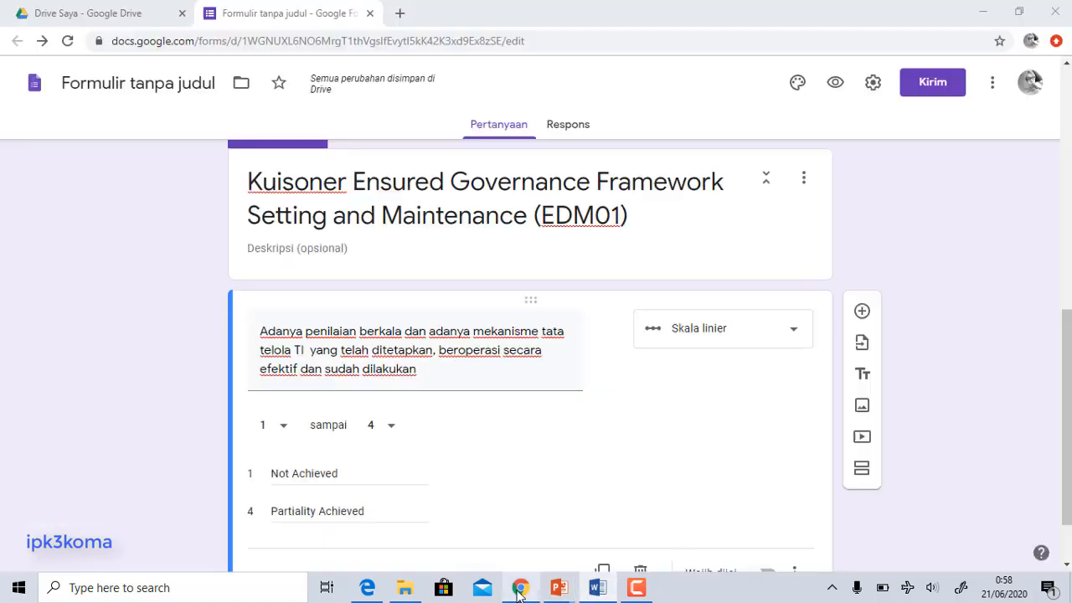
pyautogui.click(520, 589)
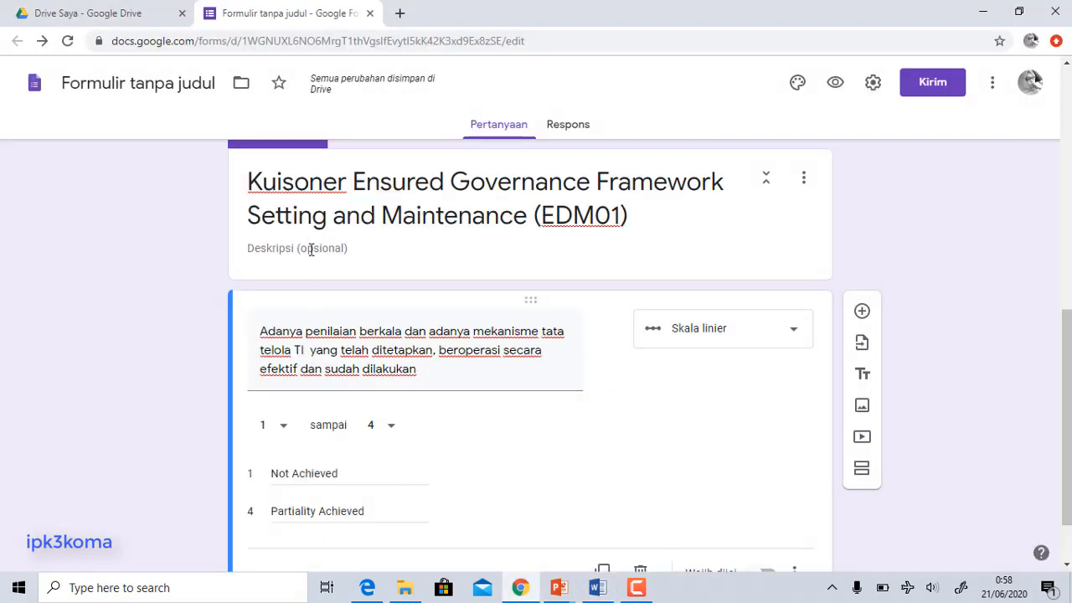
pyautogui.click(311, 249)
pyautogui.hotkey('ctrl', 'v')
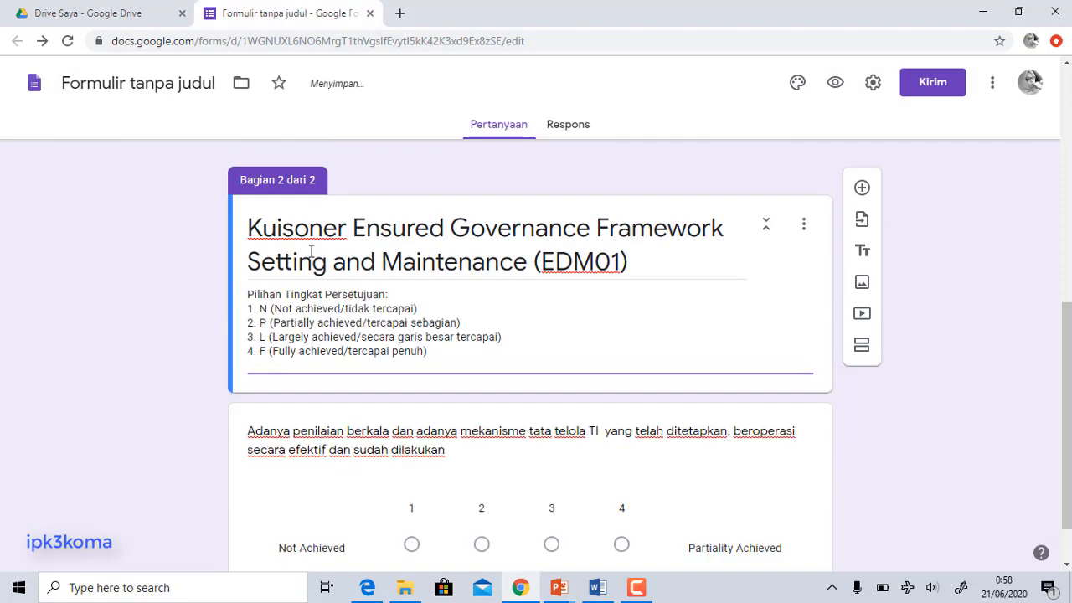
# Step: Add a question directly below the EDM01 section header and paste in question 2, "Telah dilakukan penilaian efektifitas desain tata kelola...", from the Word questionnaire
pyautogui.scroll(-1, 714, 339)
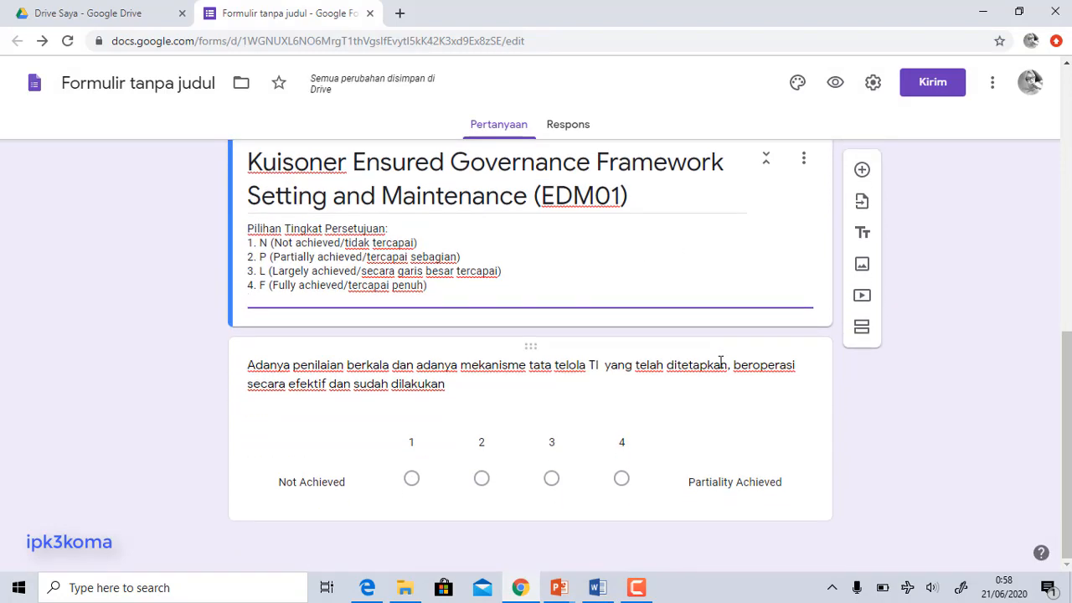
pyautogui.click(861, 169)
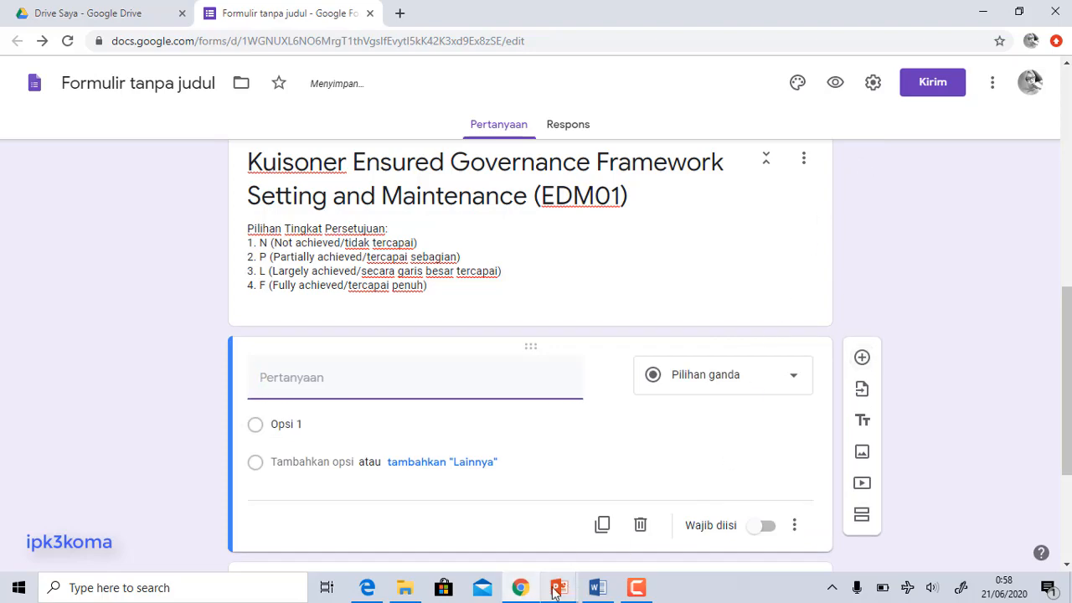
pyautogui.moveTo(597, 587)
pyautogui.click(412, 484)
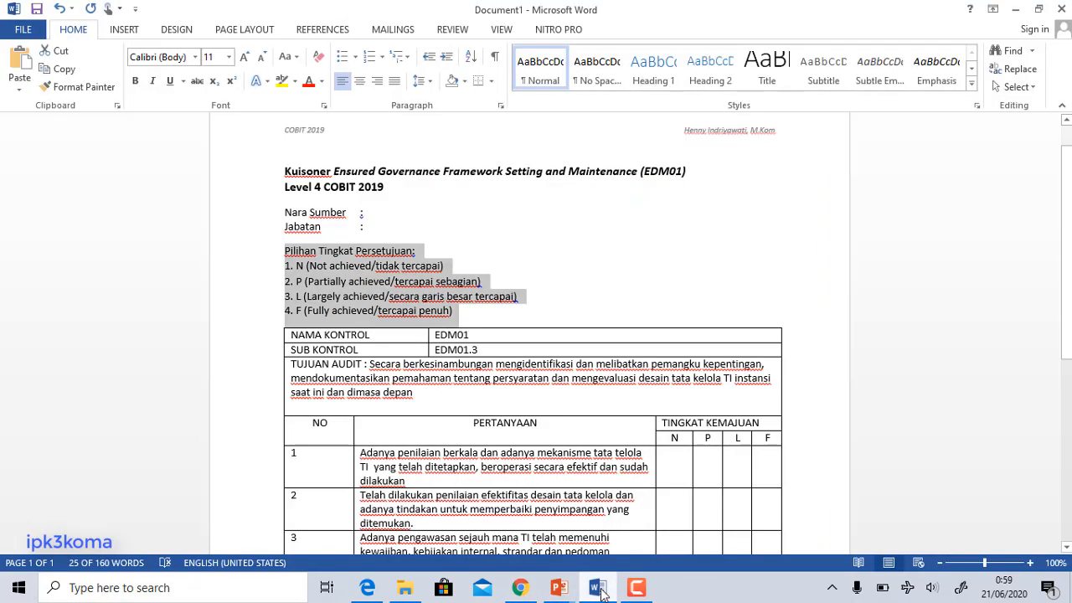
pyautogui.scroll(-2, 412, 484)
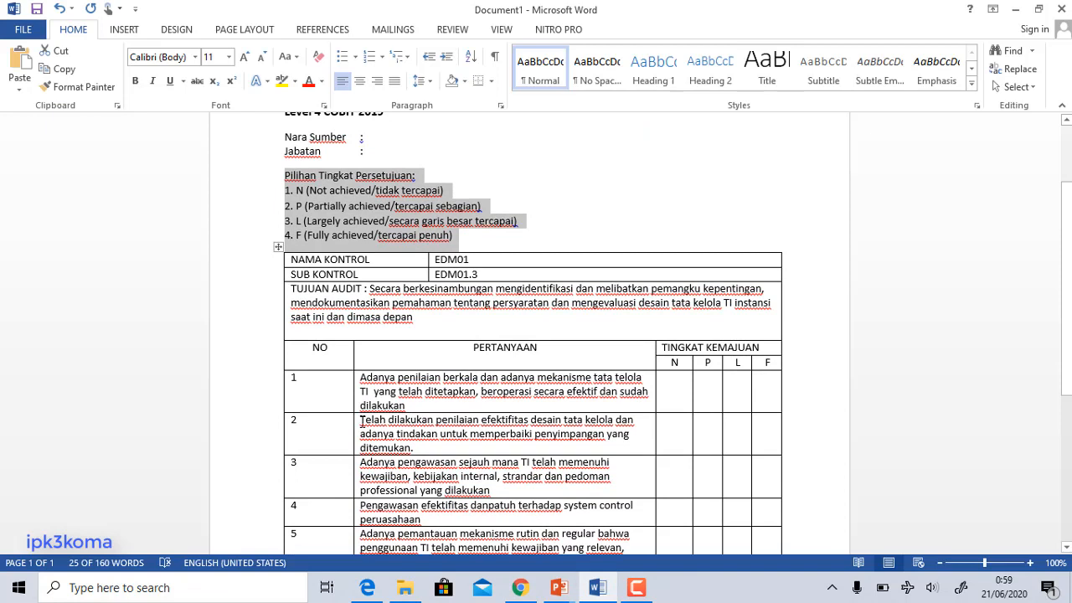
pyautogui.moveTo(361, 421); pyautogui.dragTo(424, 446)
pyautogui.hotkey('ctrl', 'c')
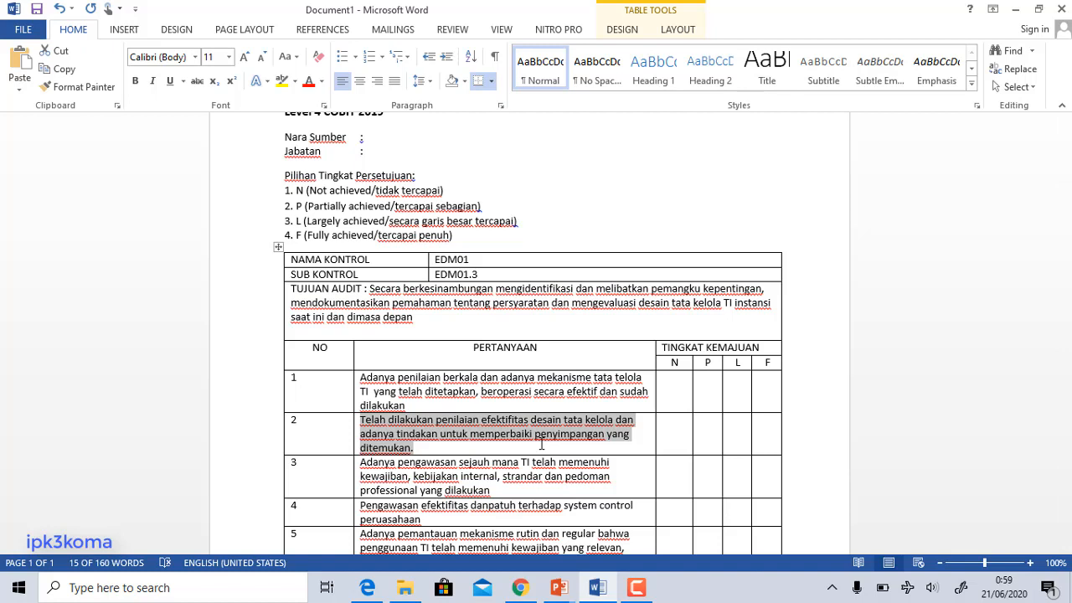
pyautogui.moveTo(566, 595)
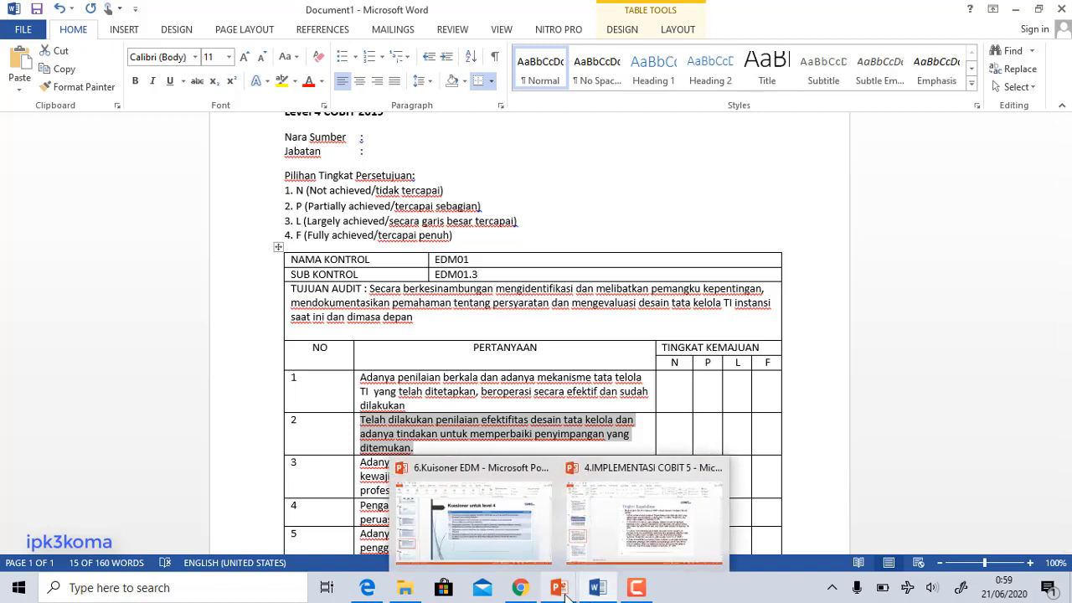
pyautogui.click(577, 533)
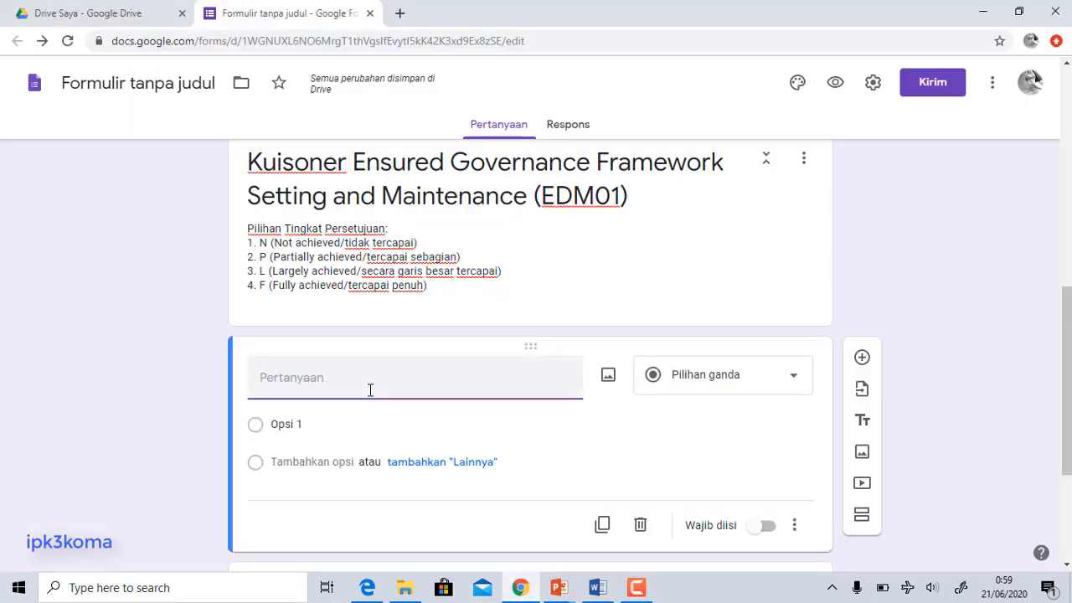
pyautogui.hotkey('ctrl', 'v')
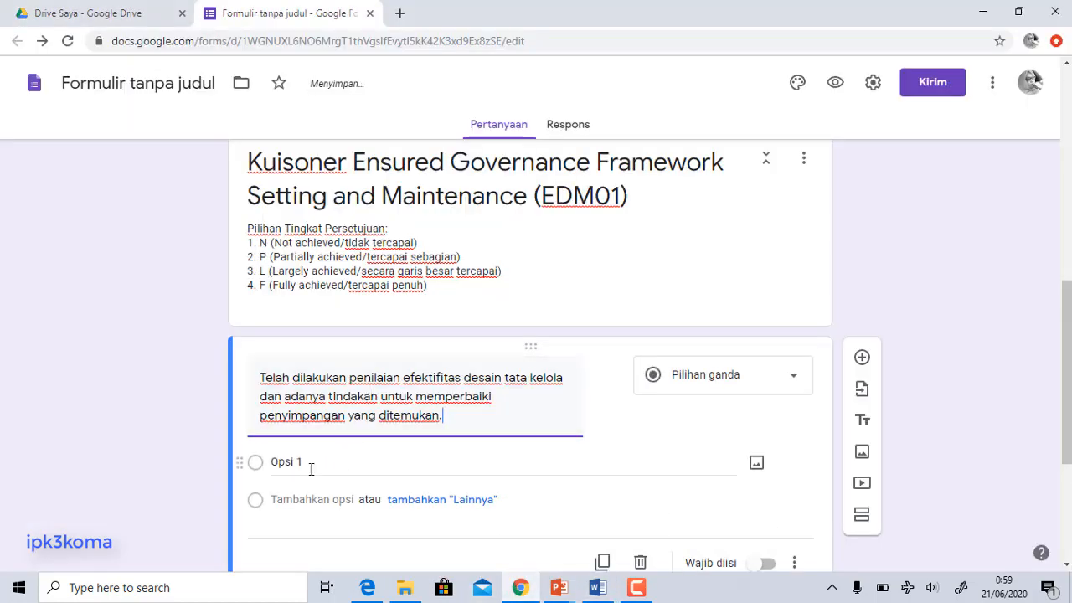
# Step: Change the answer type of the "Telah dilakukan penilaian" question to Skala linier
pyautogui.click(765, 376)
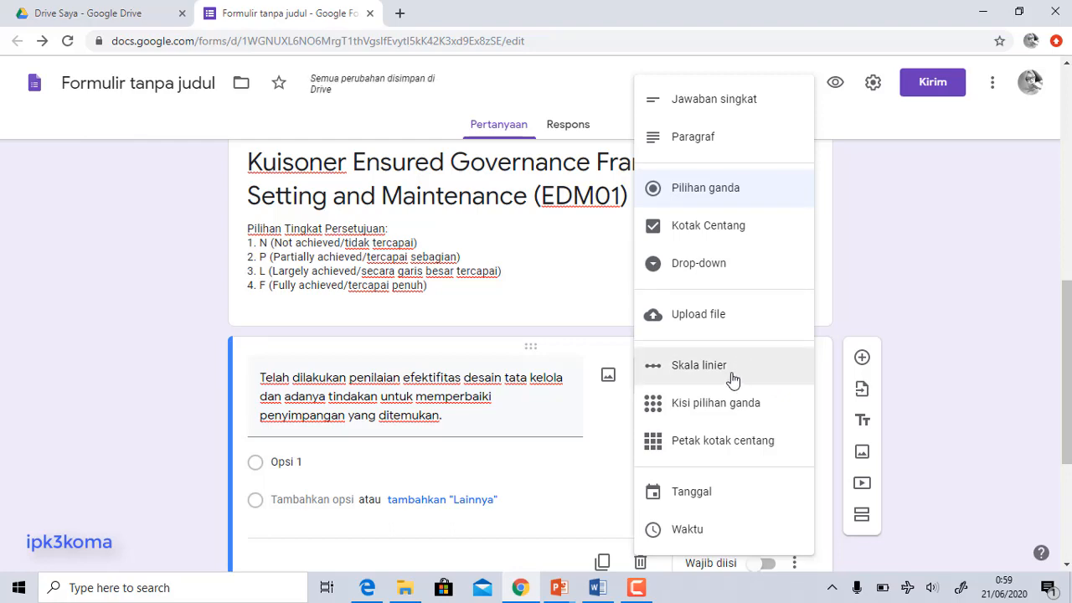
pyautogui.click(735, 377)
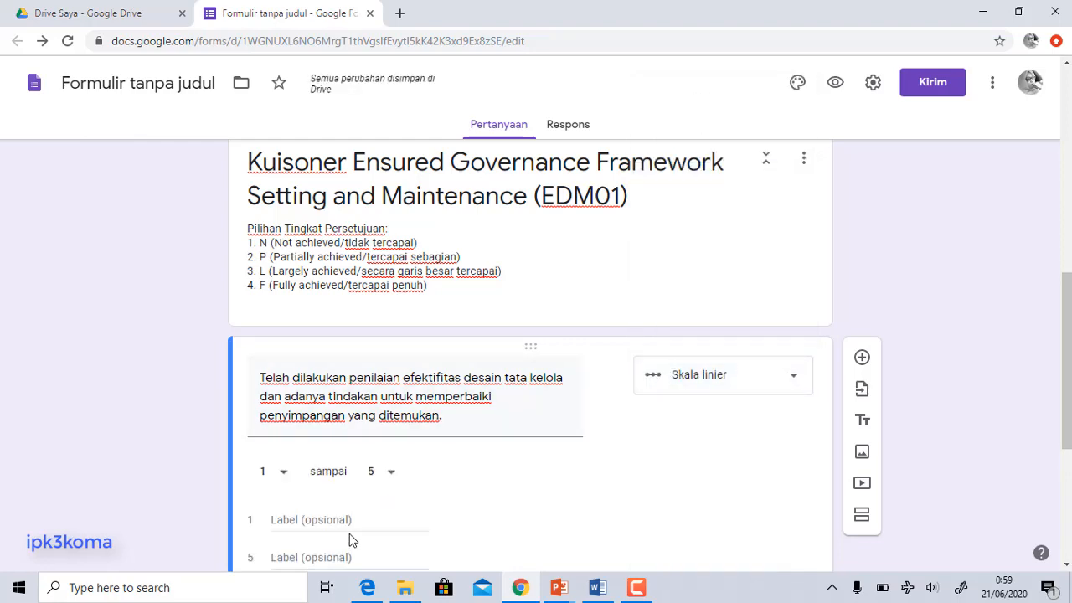
pyautogui.scroll(-3, 352, 540)
pyautogui.scroll(2, 351, 540)
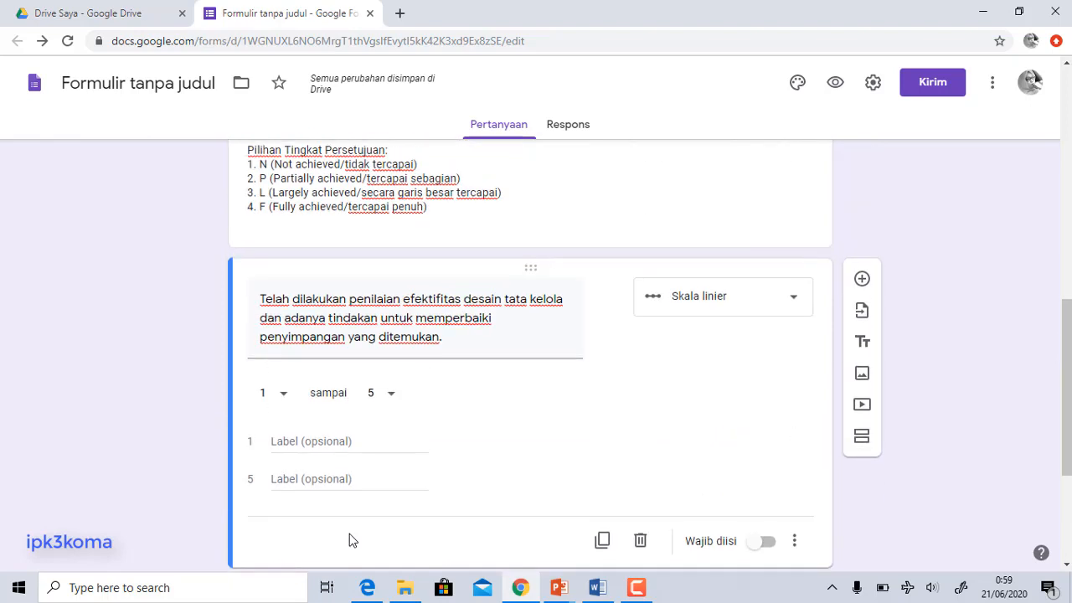
pyautogui.click(344, 442)
pyautogui.write('N')
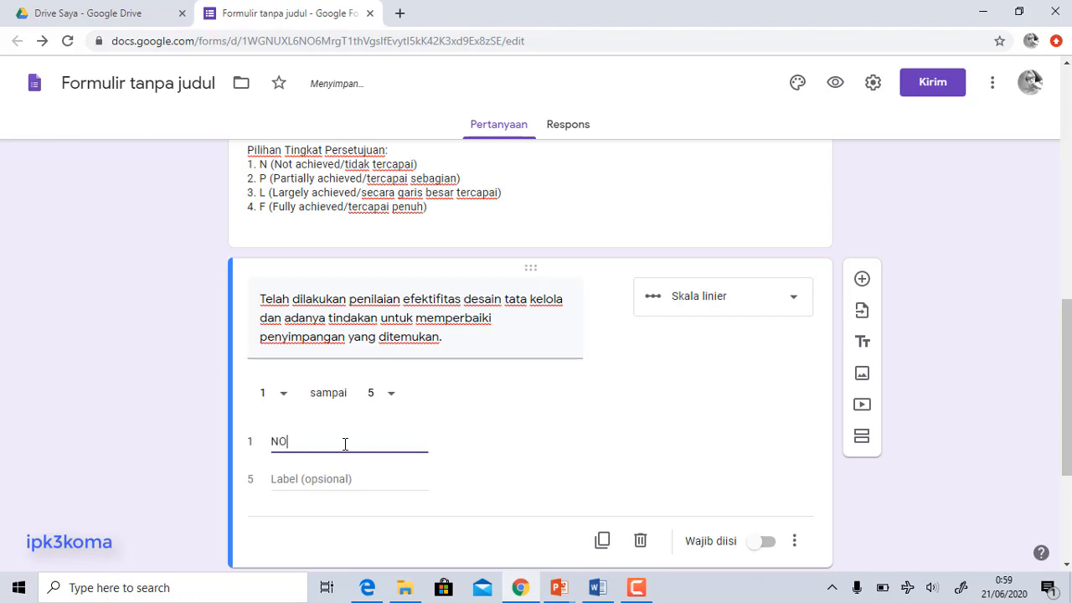
pyautogui.press('BackSpace')
pyautogui.click(276, 167)
pyautogui.click(341, 166)
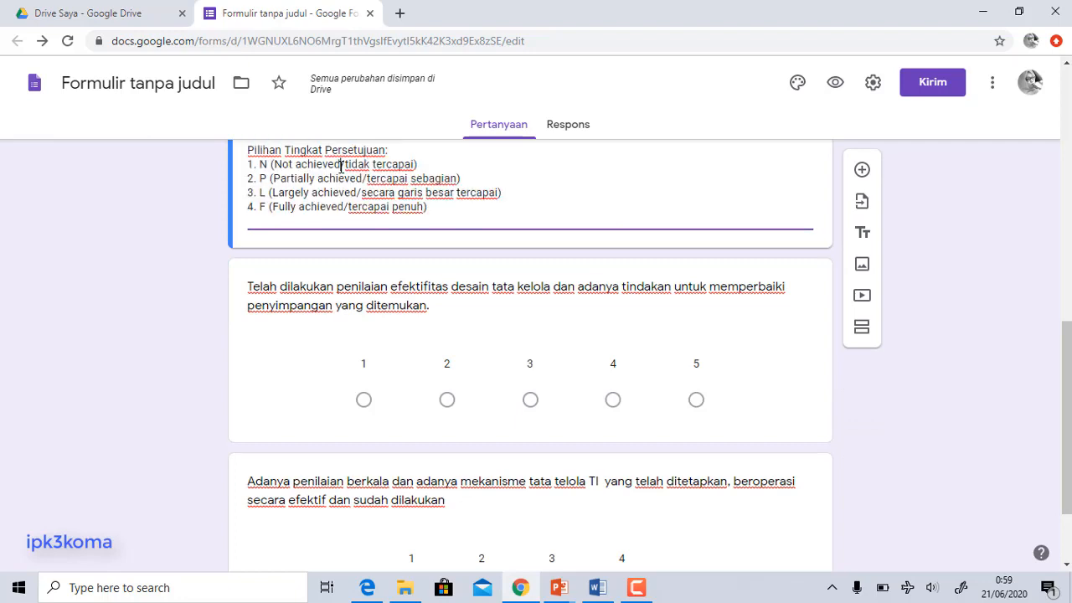
pyautogui.moveTo(333, 165); pyautogui.dragTo(281, 168)
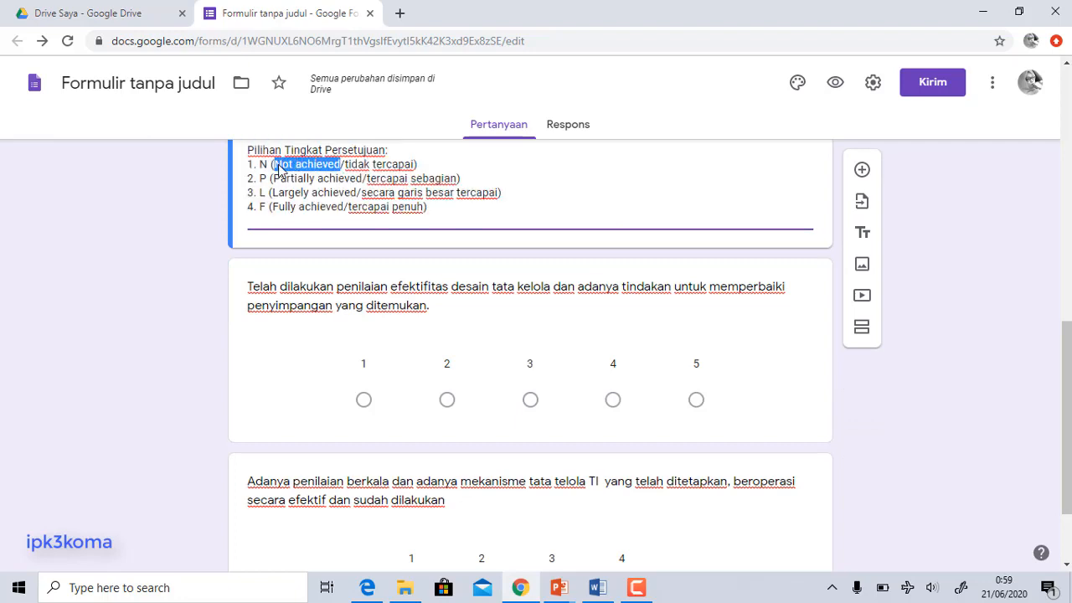
# Step: Add another question below the section header and paste in question 3, "Adanya pengawasan sejauh mana TI telah memenuhi kewajiban...", from the Word questionnaire
pyautogui.scroll(-2, 355, 455)
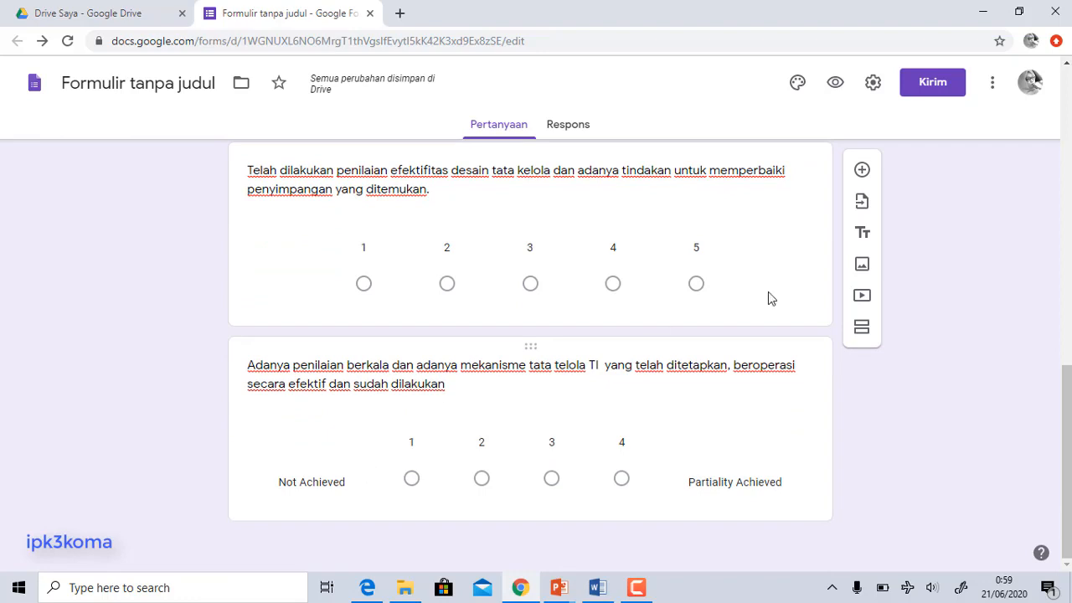
pyautogui.click(862, 171)
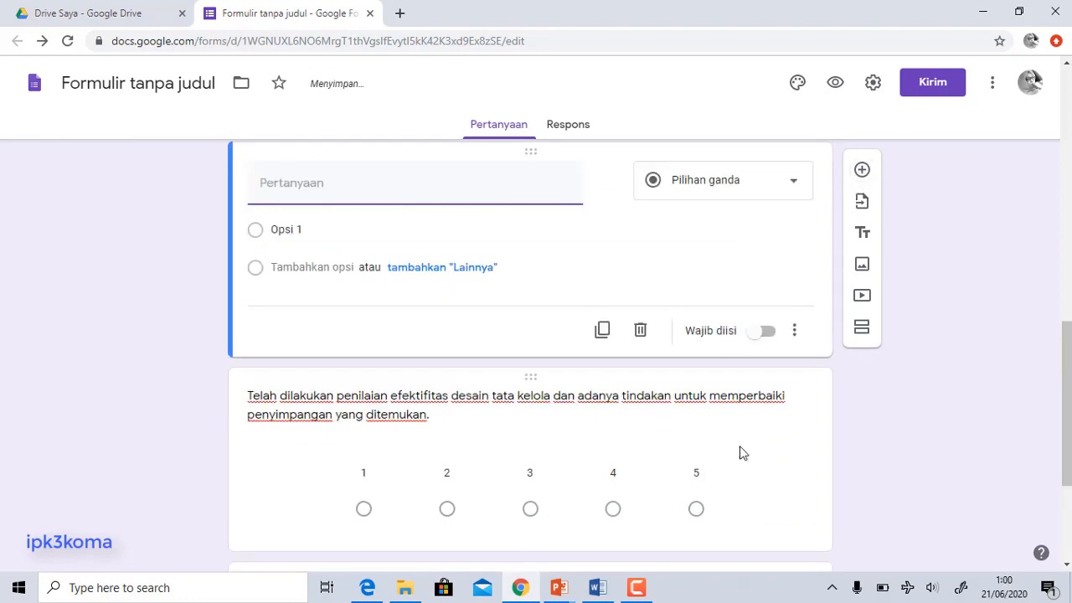
pyautogui.click(596, 587)
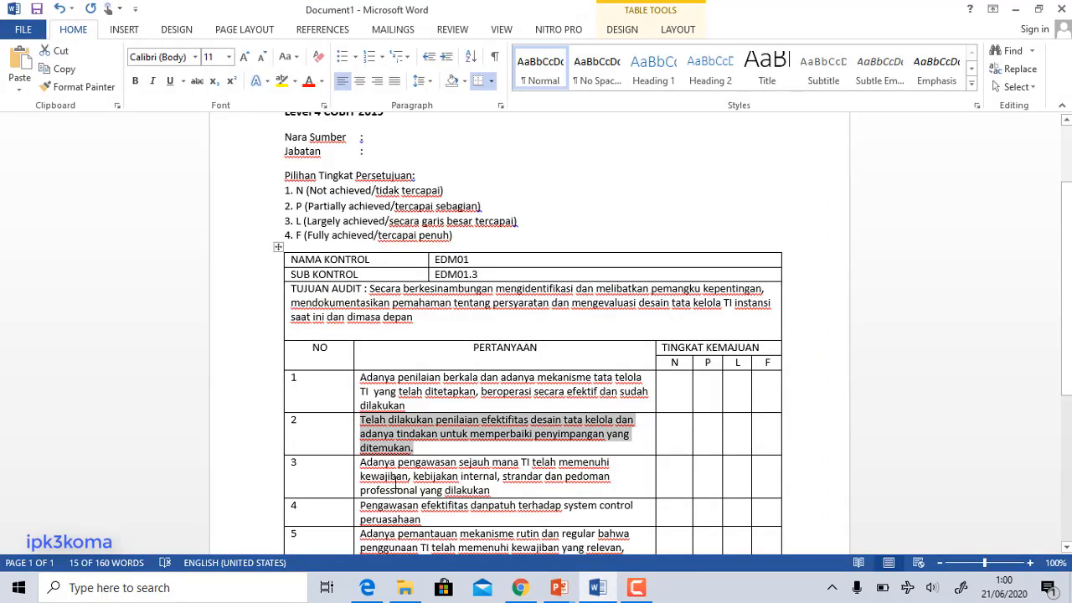
pyautogui.moveTo(361, 465); pyautogui.dragTo(506, 496)
pyautogui.hotkey('ctrl', 'c')
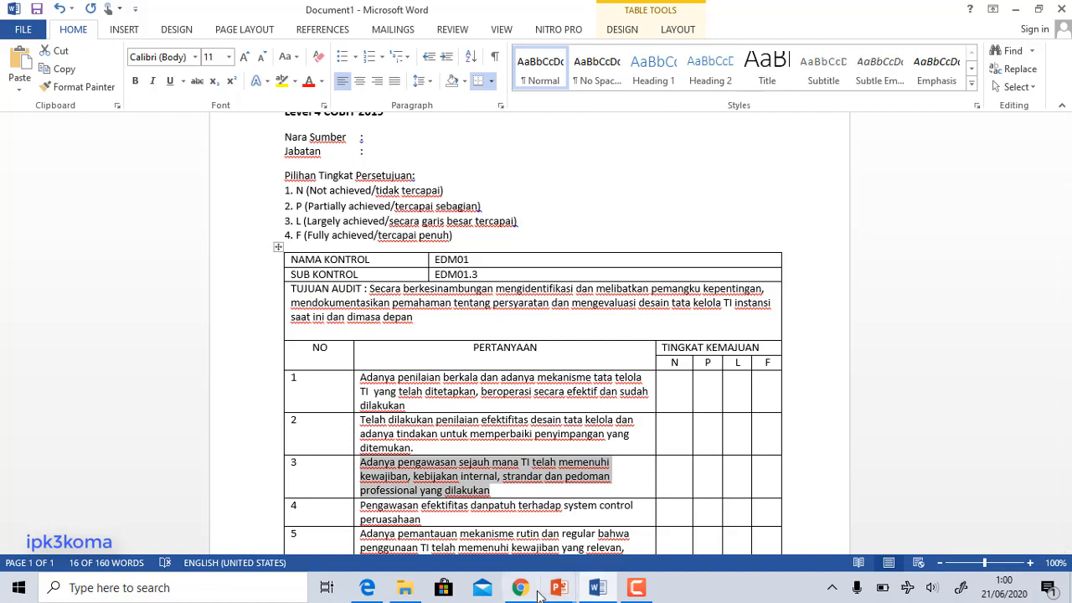
pyautogui.click(520, 587)
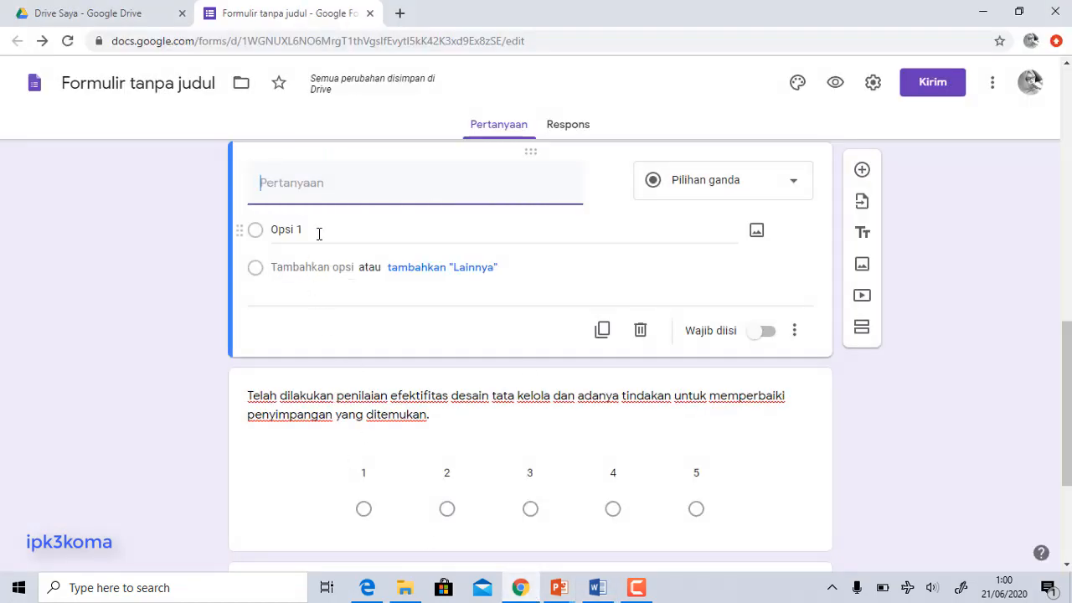
pyautogui.hotkey('ctrl', 'v')
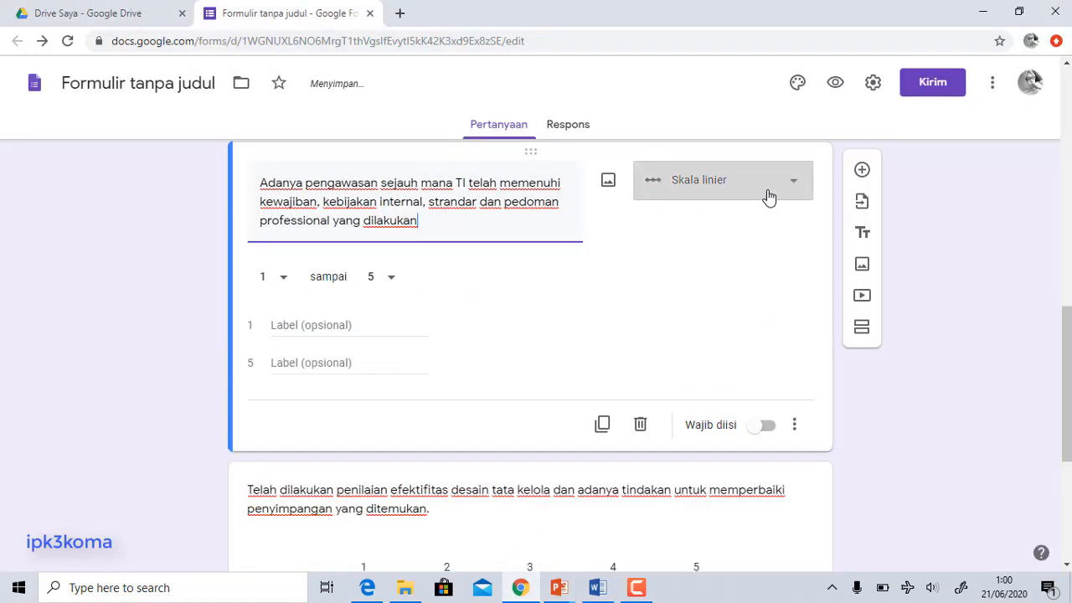
# Step: Set the "Adanya pengawasan" question to Skala linier with a scale from 1 to 4
pyautogui.click(767, 198)
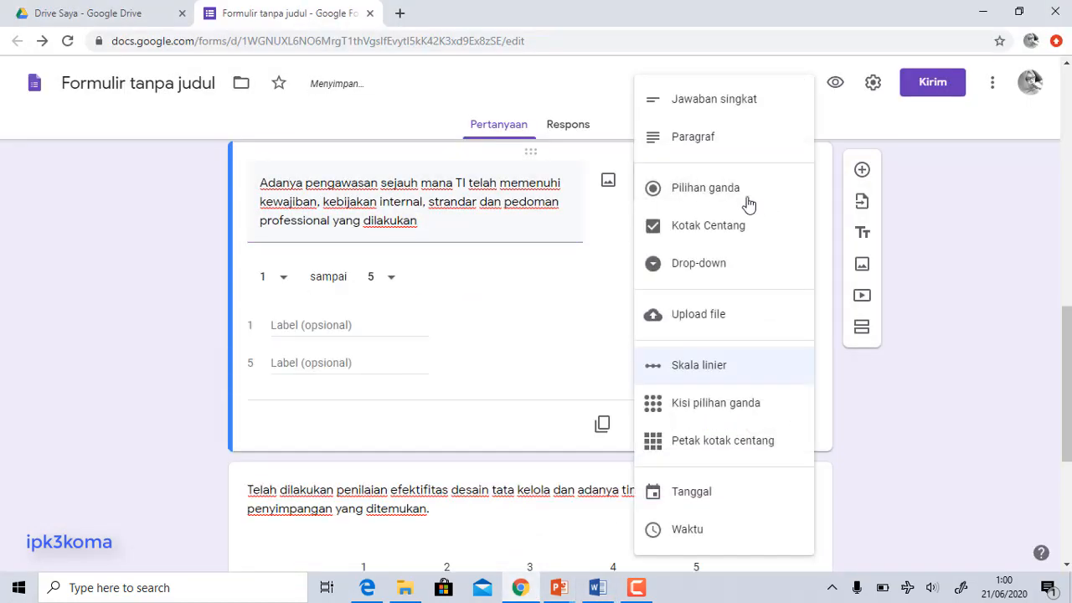
pyautogui.click(723, 369)
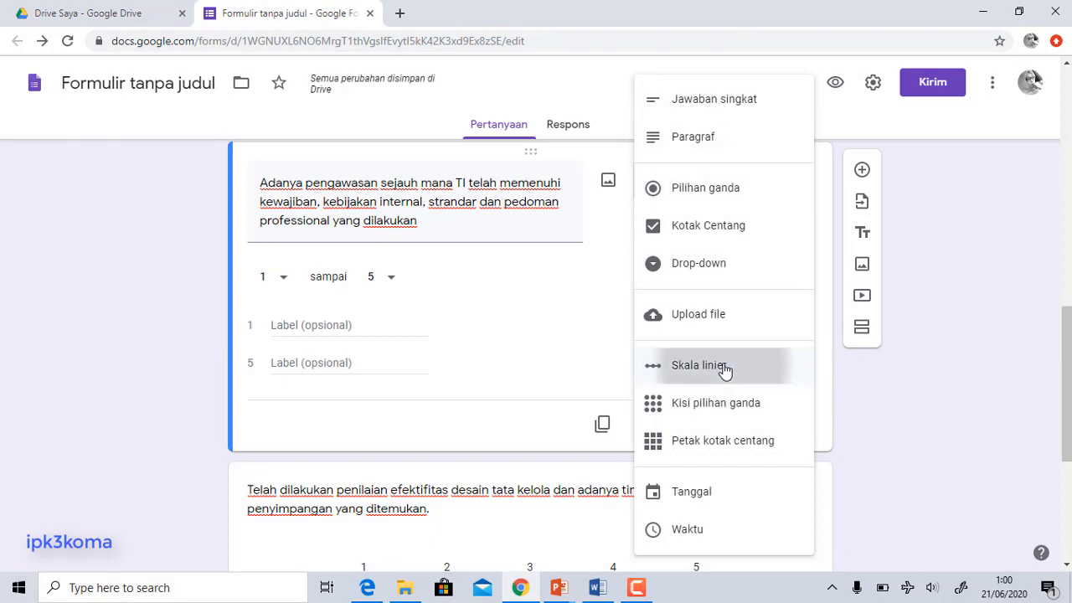
pyautogui.click(391, 284)
pyautogui.click(385, 243)
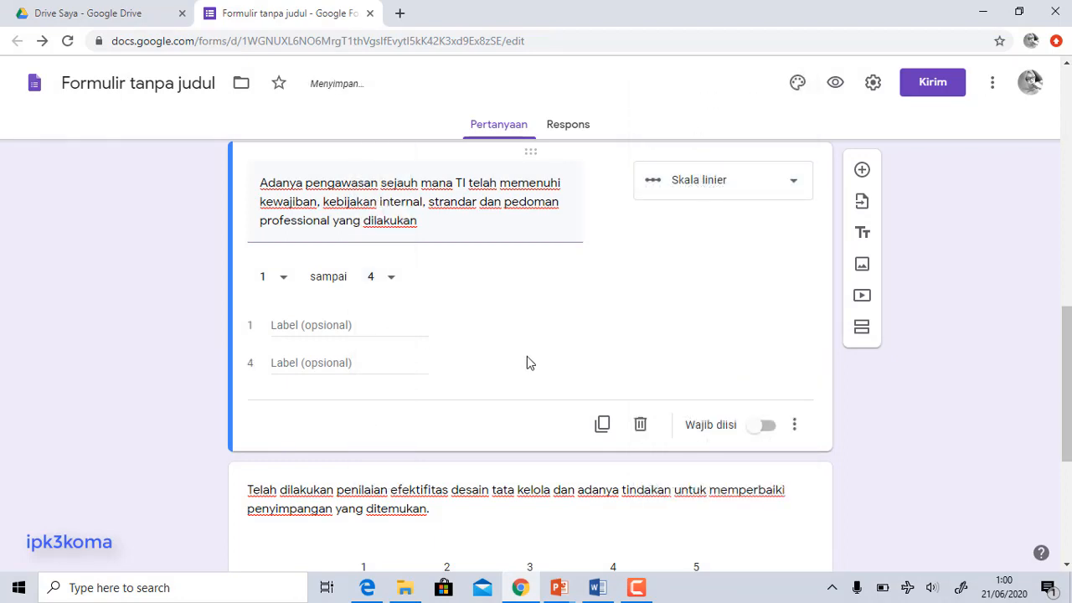
# Step: Review the order and scale settings of the rating questions in the EDM01 section
pyautogui.scroll(3, 527, 356)
pyautogui.scroll(-3, 527, 356)
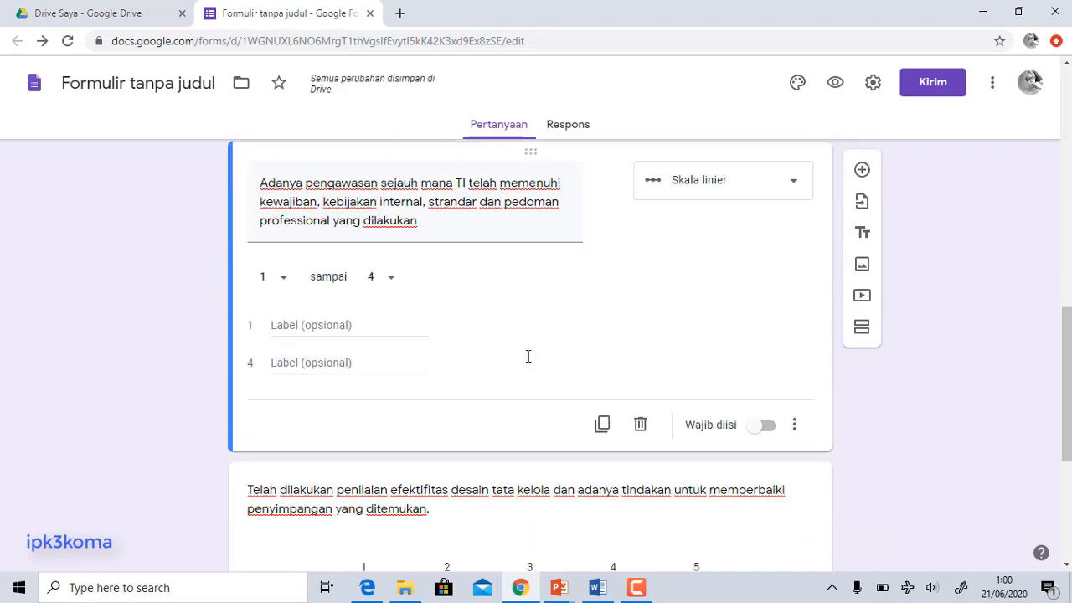
pyautogui.scroll(-1, 807, 237)
pyautogui.scroll(2, 815, 212)
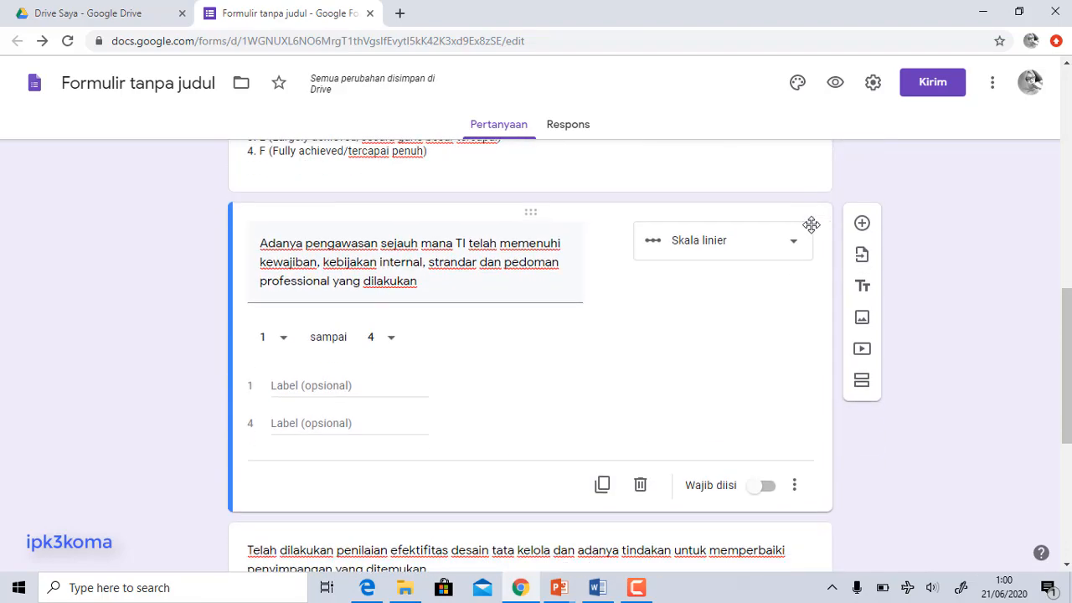
pyautogui.scroll(-2, 811, 224)
pyautogui.scroll(-3, 811, 226)
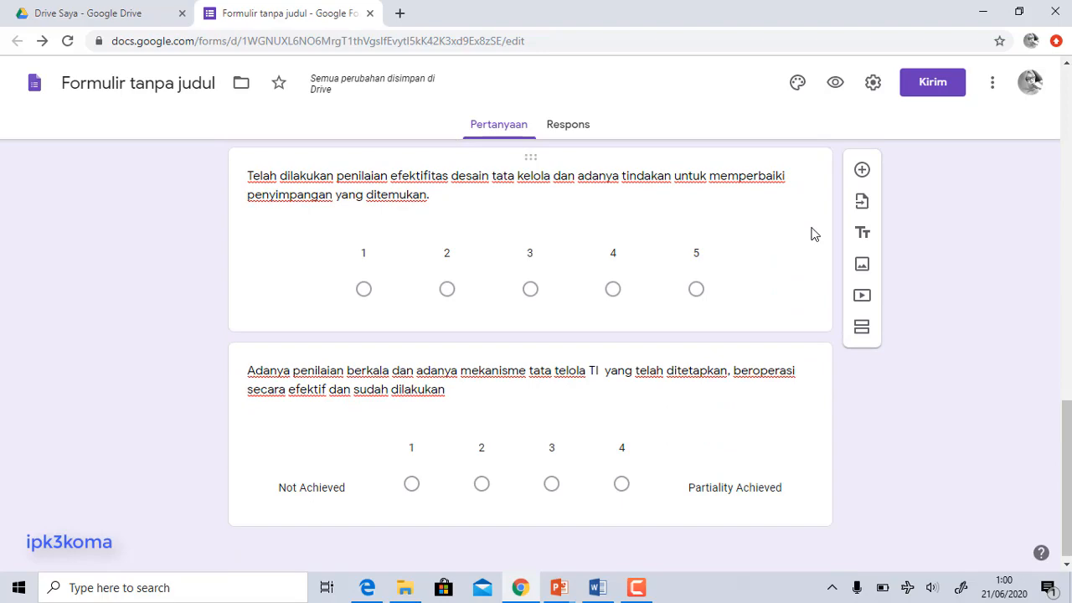
pyautogui.scroll(2, 811, 233)
pyautogui.scroll(3, 743, 303)
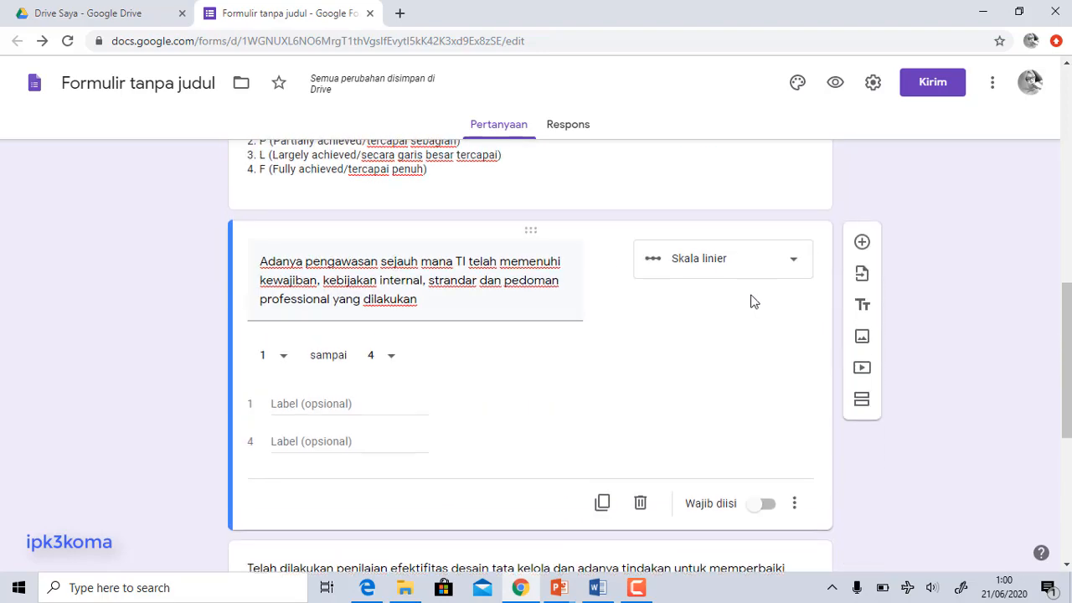
# Step: Add a question below "Adanya pengawasan" and paste in question 4, "Pengawasan efektifitas danpatuh terhadap system control peruasahaan", from the Word questionnaire
pyautogui.click(862, 243)
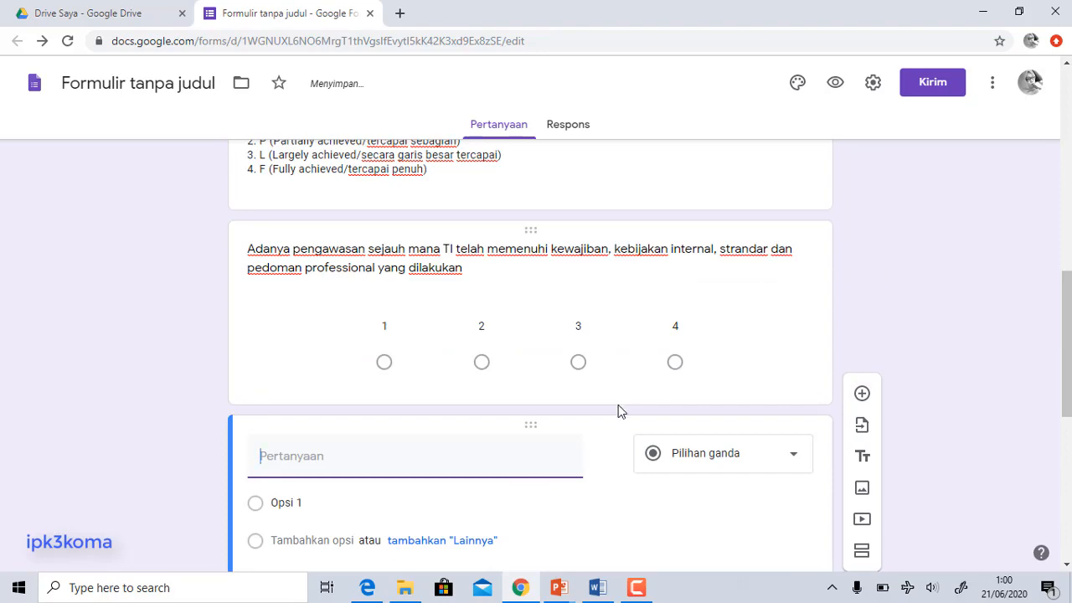
pyautogui.click(597, 588)
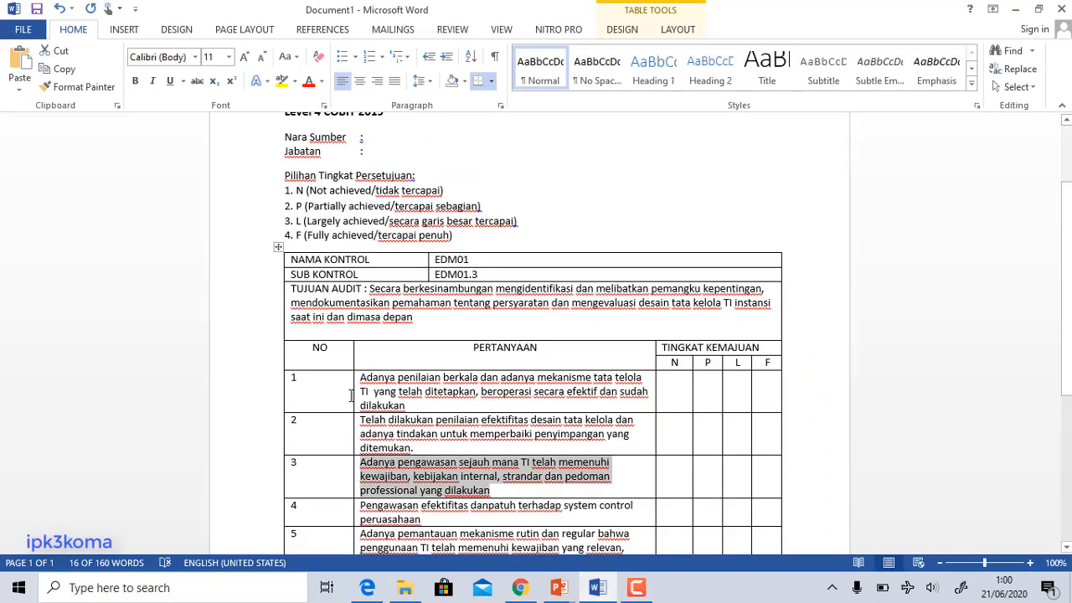
pyautogui.scroll(-2, 378, 532)
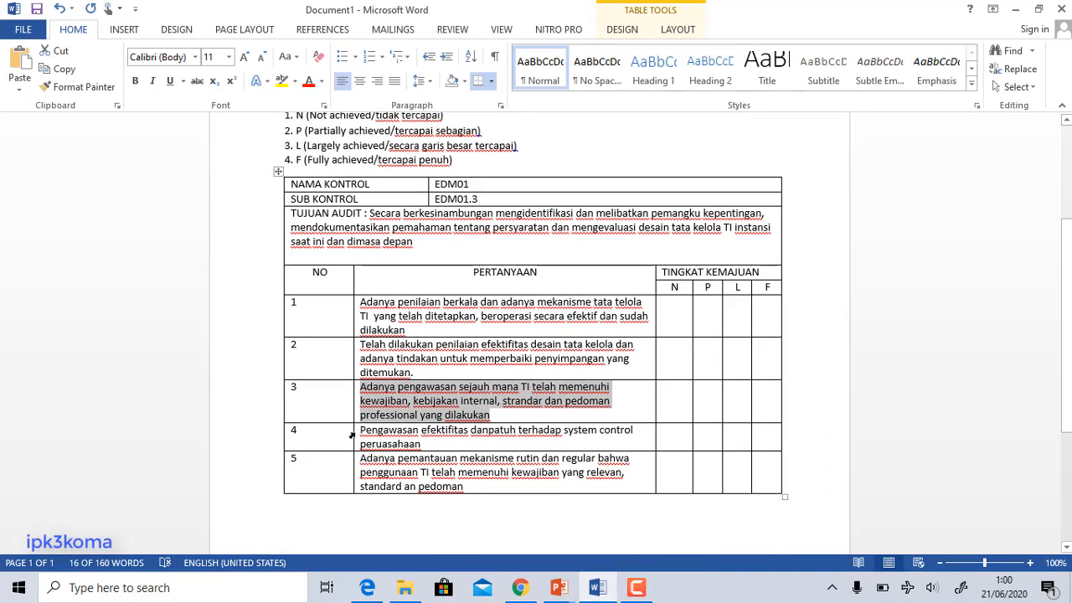
pyautogui.moveTo(356, 432); pyautogui.dragTo(436, 444)
pyautogui.hotkey('ctrl', 'c')
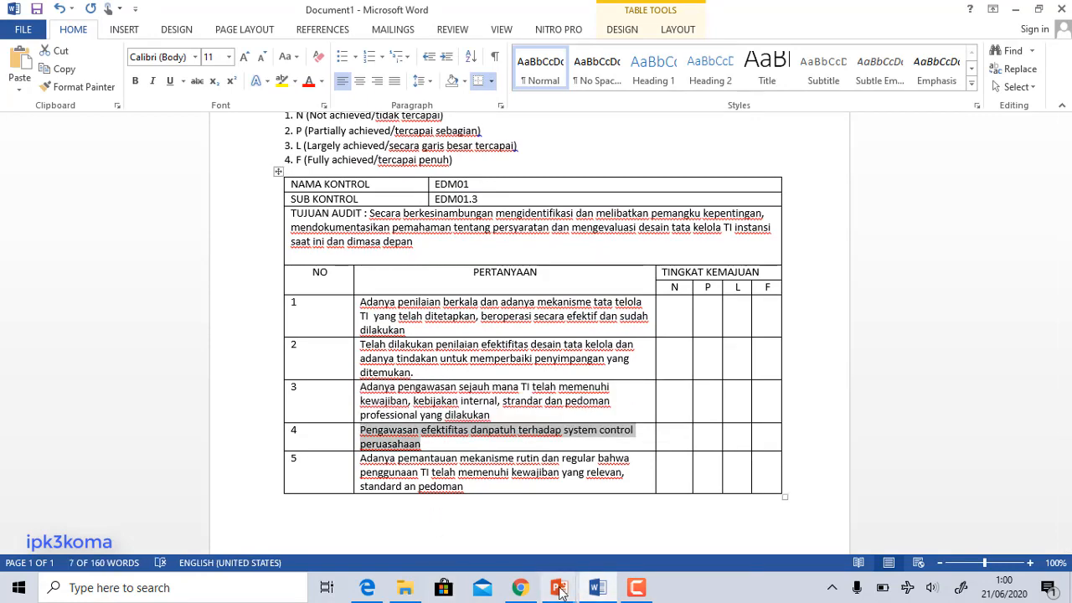
pyautogui.click(519, 587)
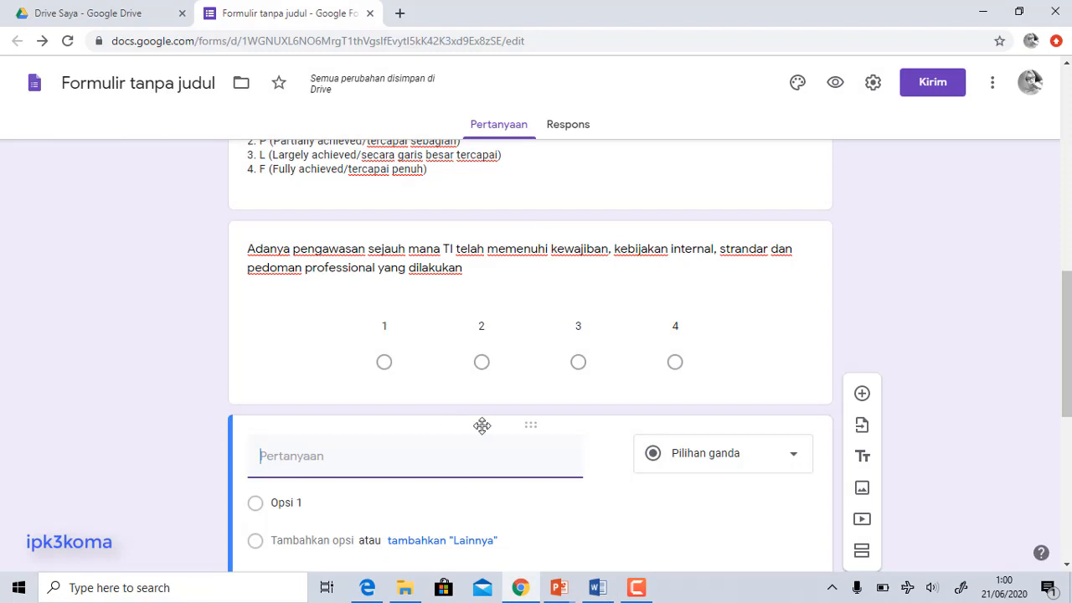
pyautogui.hotkey('ctrl', 'v')
# Step: Set the "Pengawasan efektifitas" question to Skala linier with a scale from 1 to 4
pyautogui.click(749, 455)
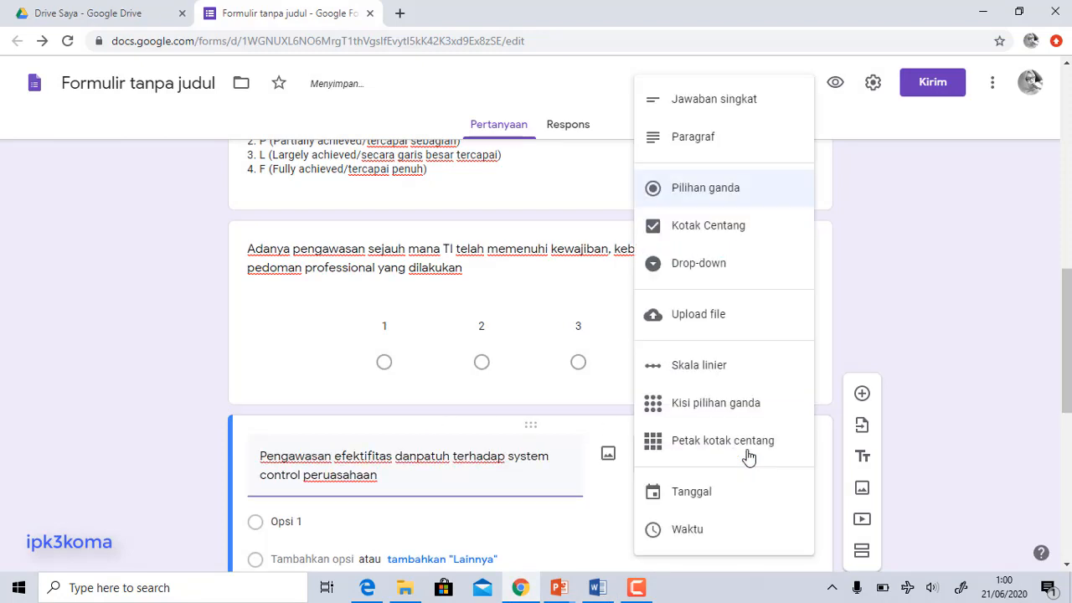
pyautogui.click(724, 370)
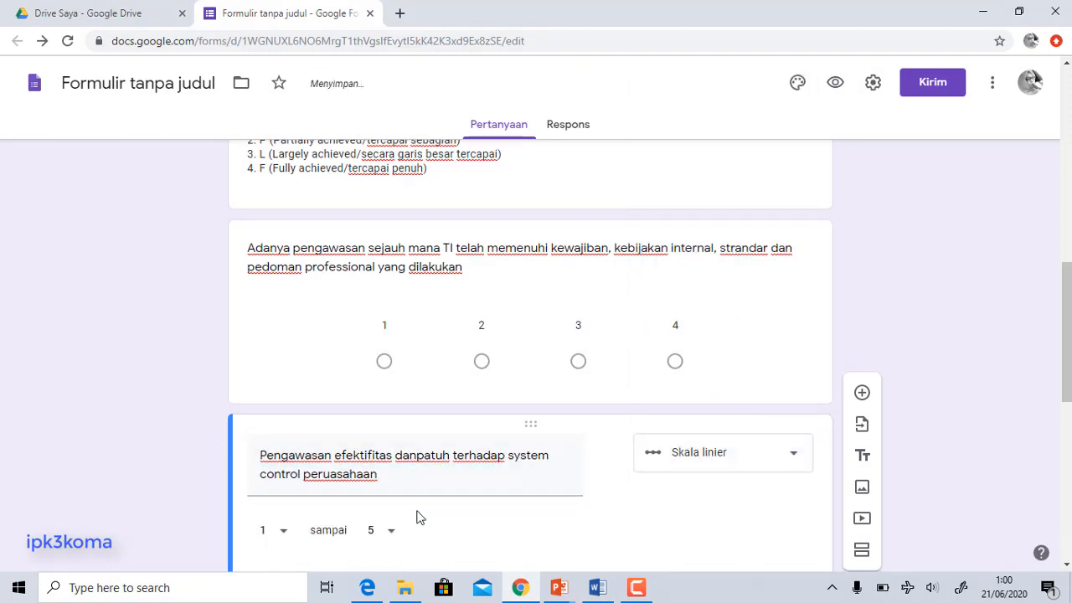
pyautogui.click(390, 465)
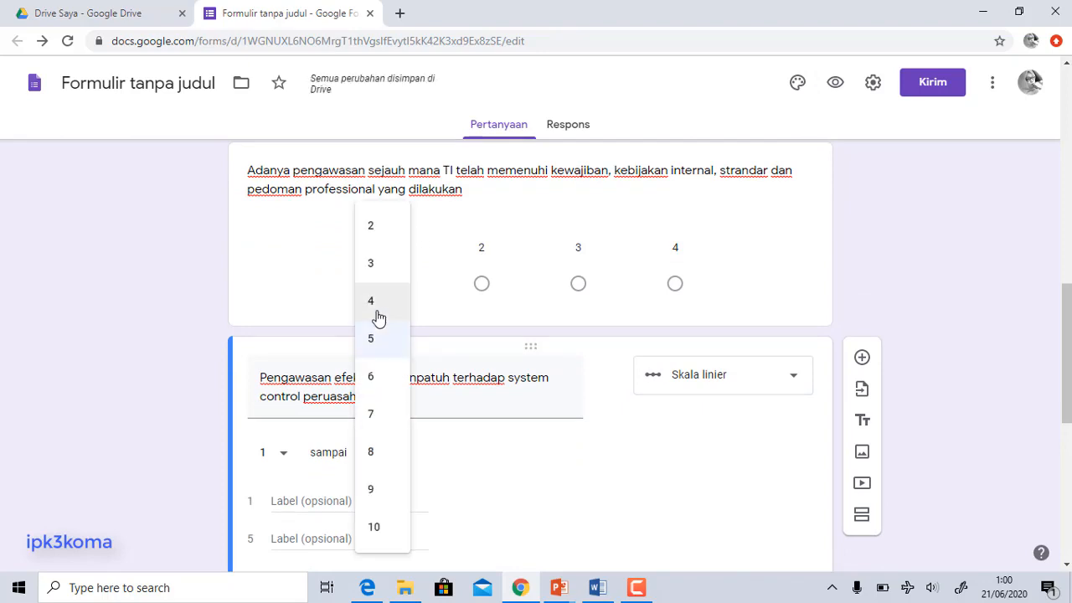
pyautogui.click(376, 310)
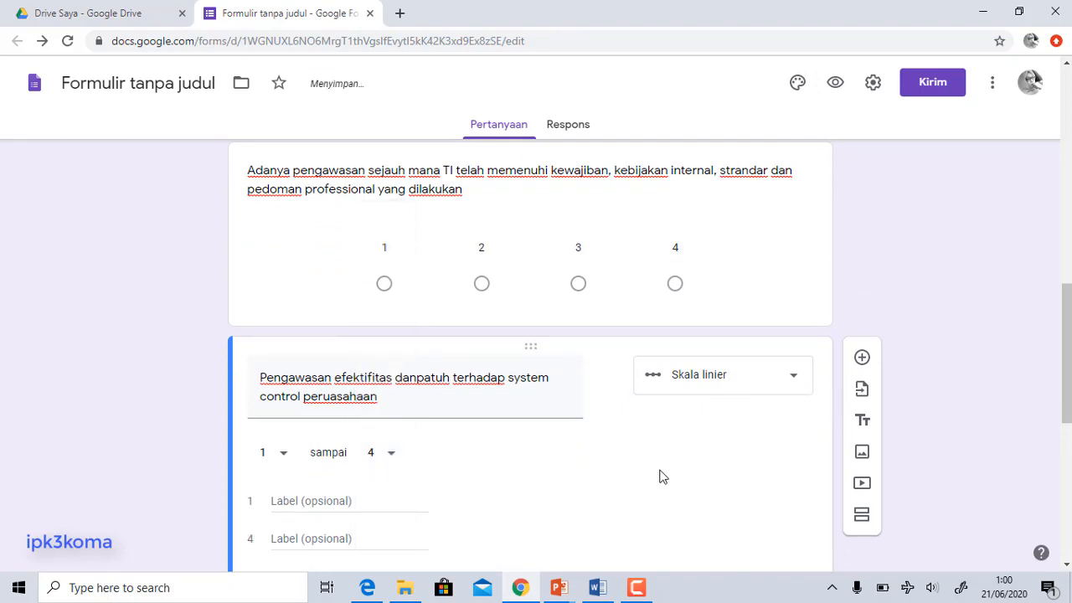
# Step: Label value 1 of the "Pengawasan efektifitas" scale "Not Achieved"
pyautogui.scroll(-1, 649, 482)
pyautogui.click(321, 427)
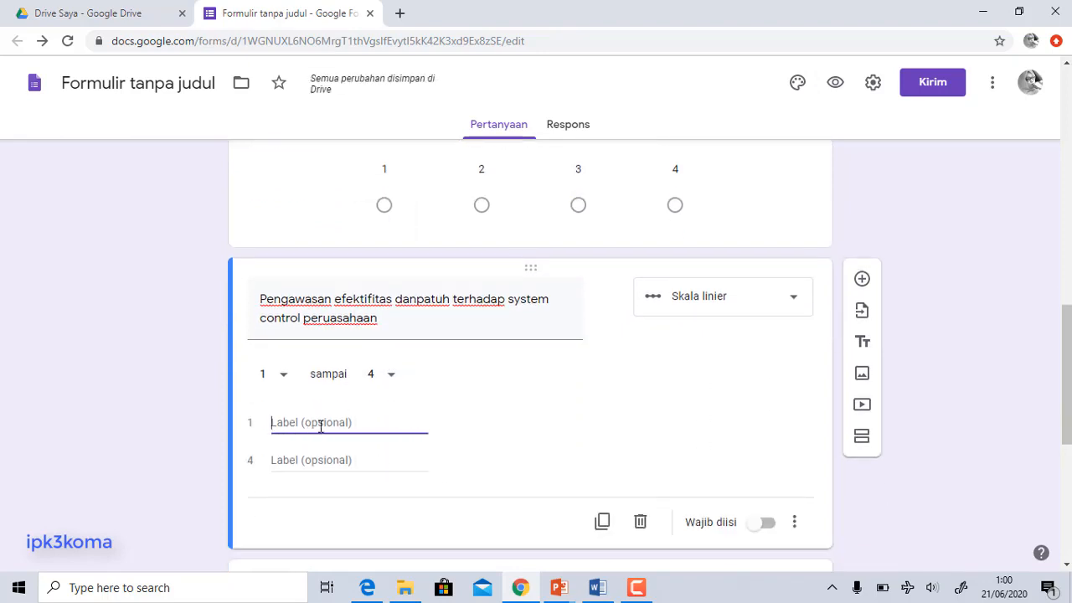
pyautogui.hotkey('ctrl', 'v')
pyautogui.hotkey('ctrl', 'a')
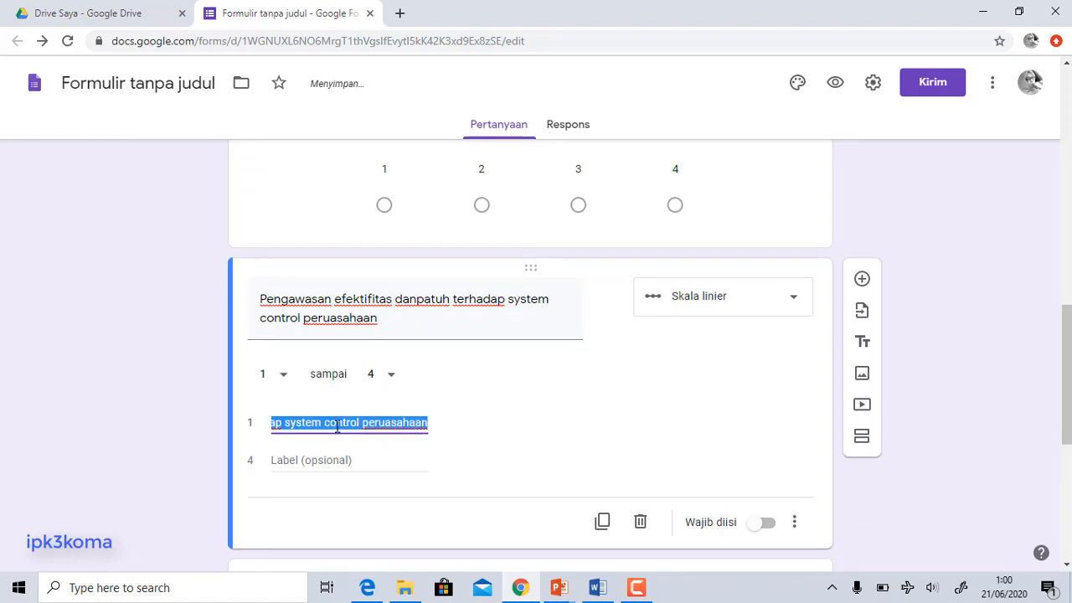
pyautogui.write('No')
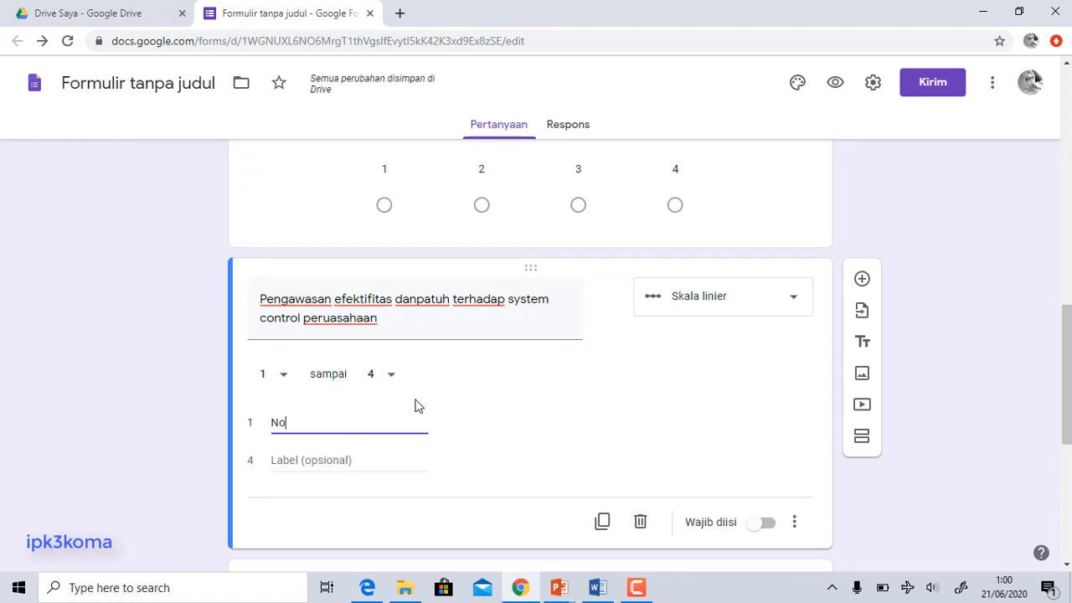
pyautogui.write('t')
pyautogui.scroll(2, 418, 406)
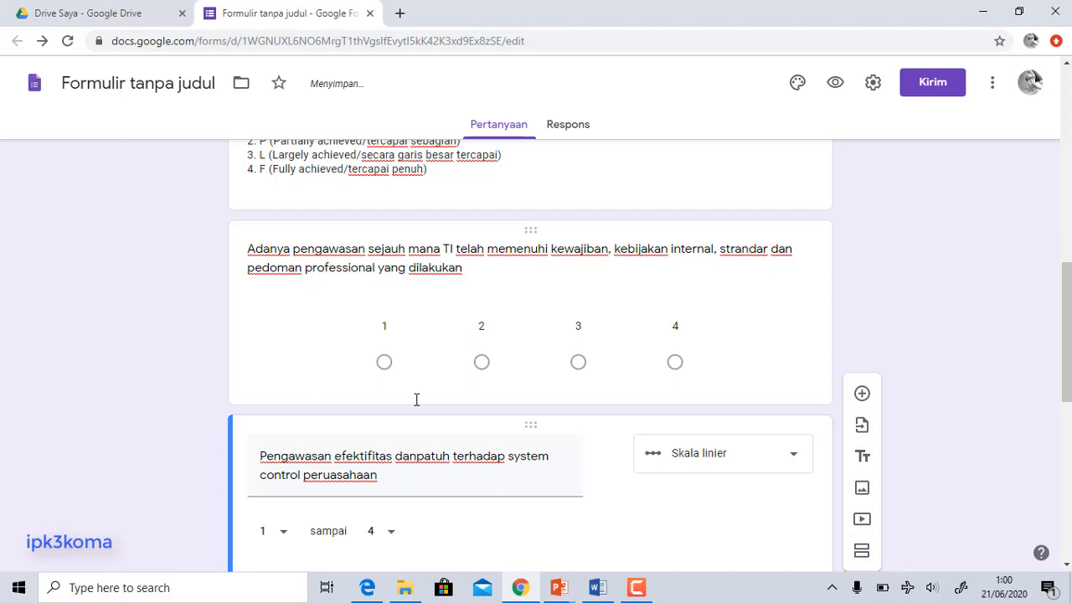
pyautogui.write('A')
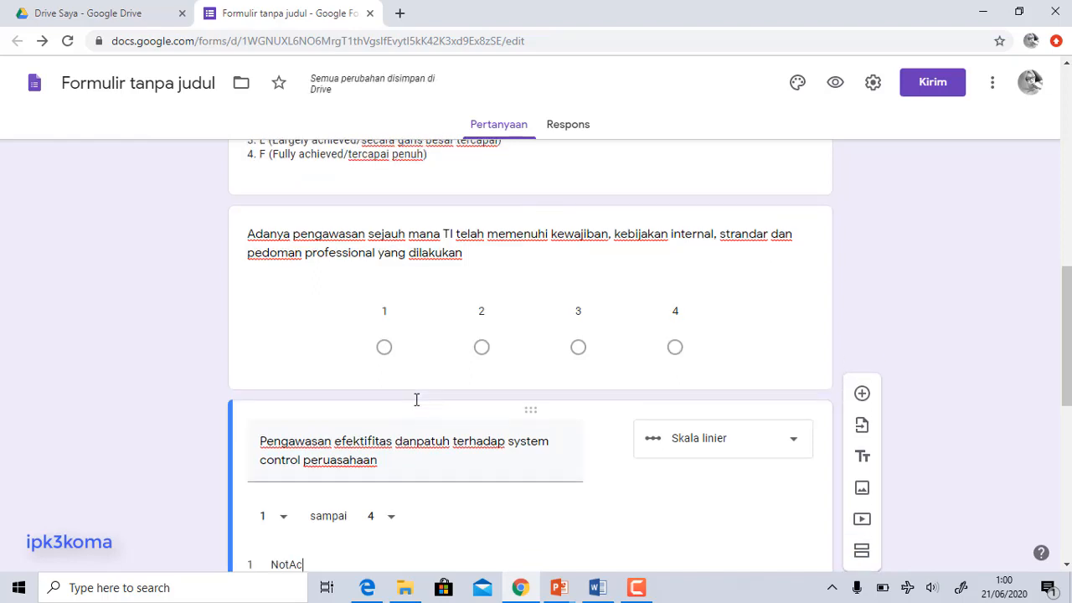
pyautogui.write('c')
pyautogui.press('BackSpace')
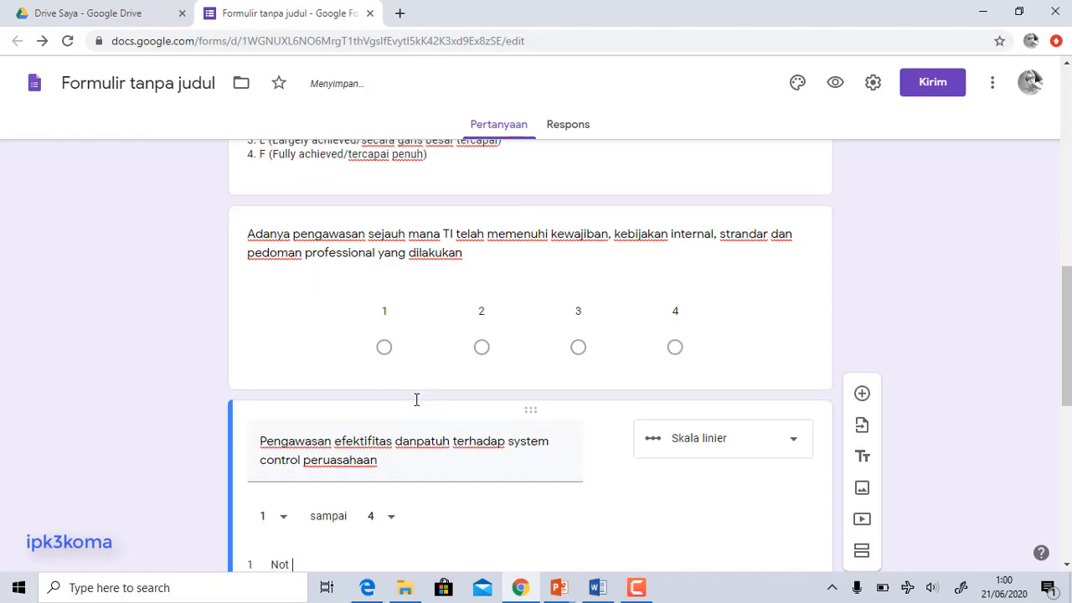
pyautogui.write('Achieved')
pyautogui.scroll(-2, 407, 407)
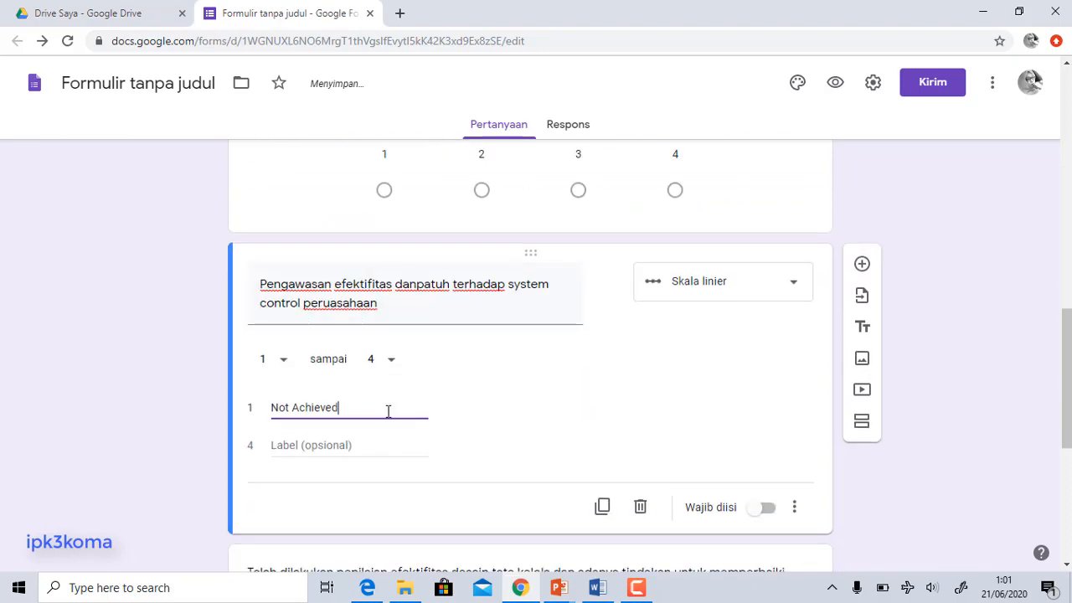
# Step: Label value 4 of the "Pengawasan efektifitas" scale "Fully Achieved" and make the question required
pyautogui.click(350, 446)
pyautogui.write('Fully Achi')
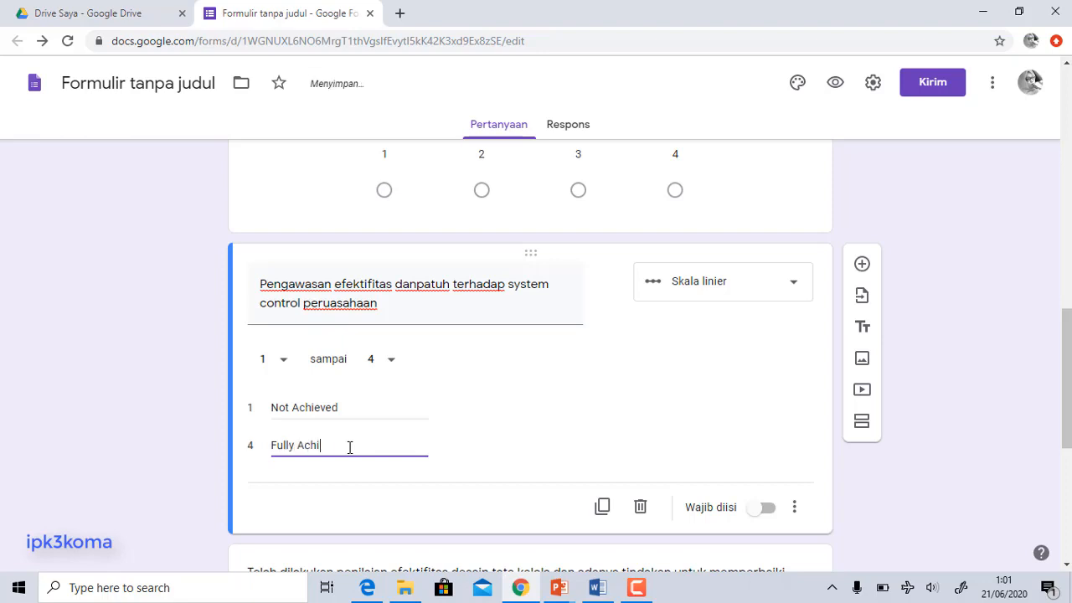
pyautogui.write('eved')
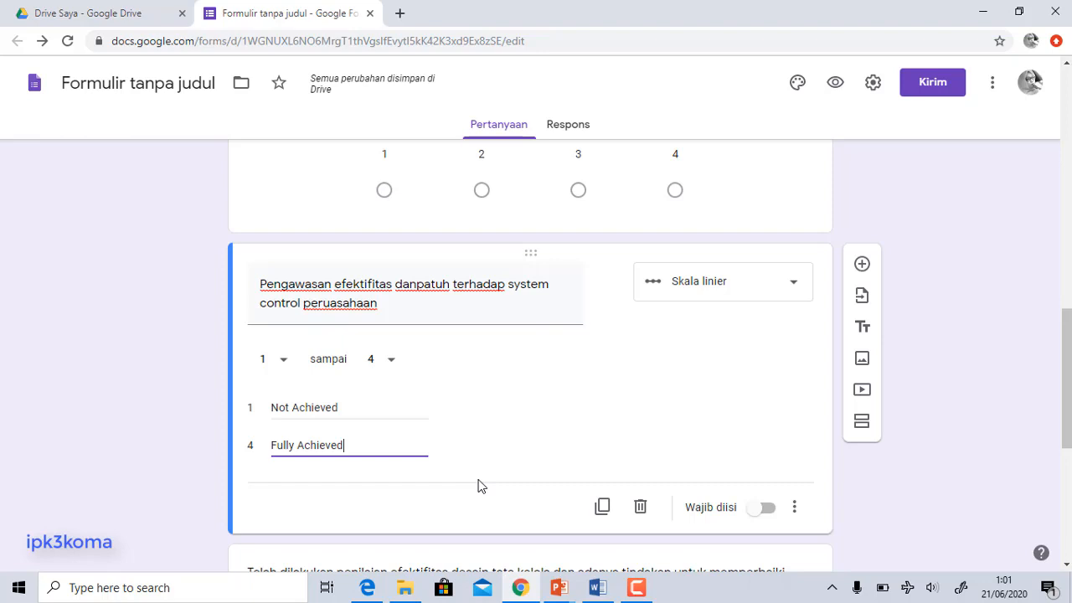
pyautogui.click(770, 513)
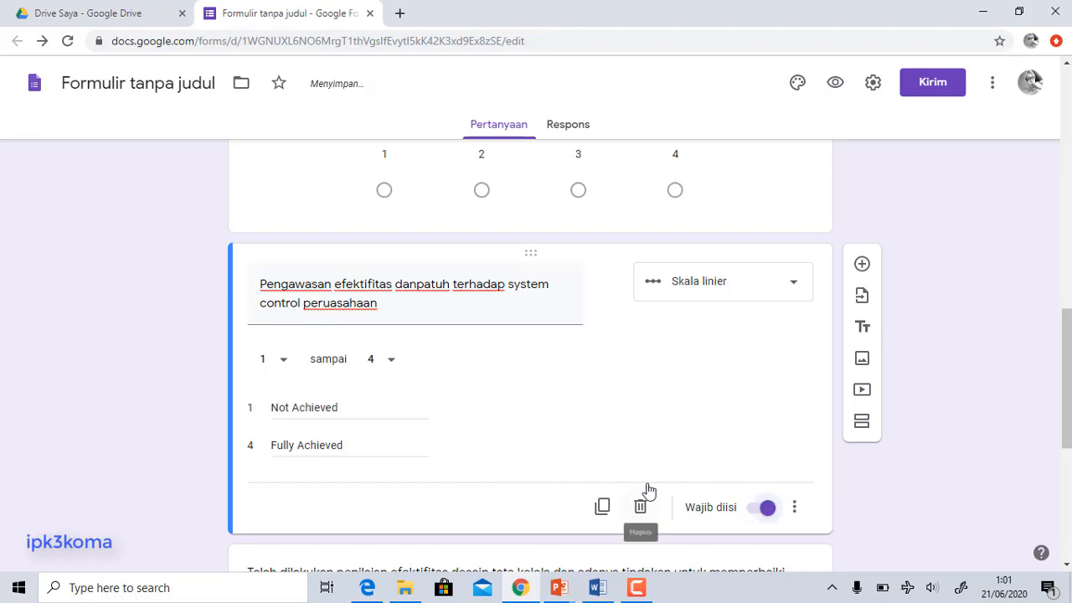
# Step: Add a question below "Pengawasan efektifitas" and paste in question 5, "Adanya pemantauan mekanisme rutin dan regular...", from the Word questionnaire
pyautogui.click(862, 267)
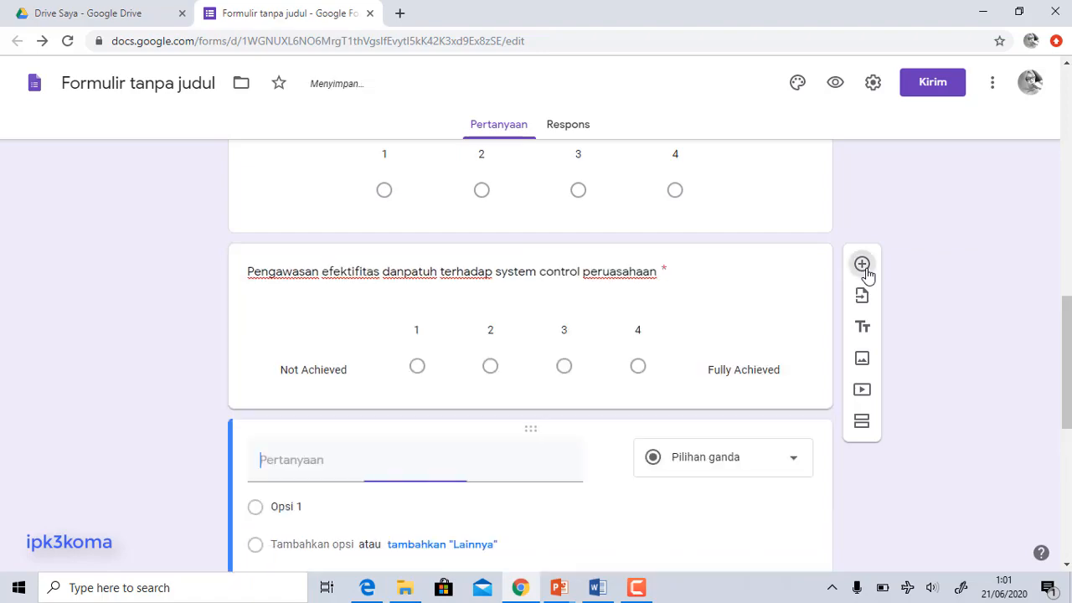
pyautogui.click(600, 588)
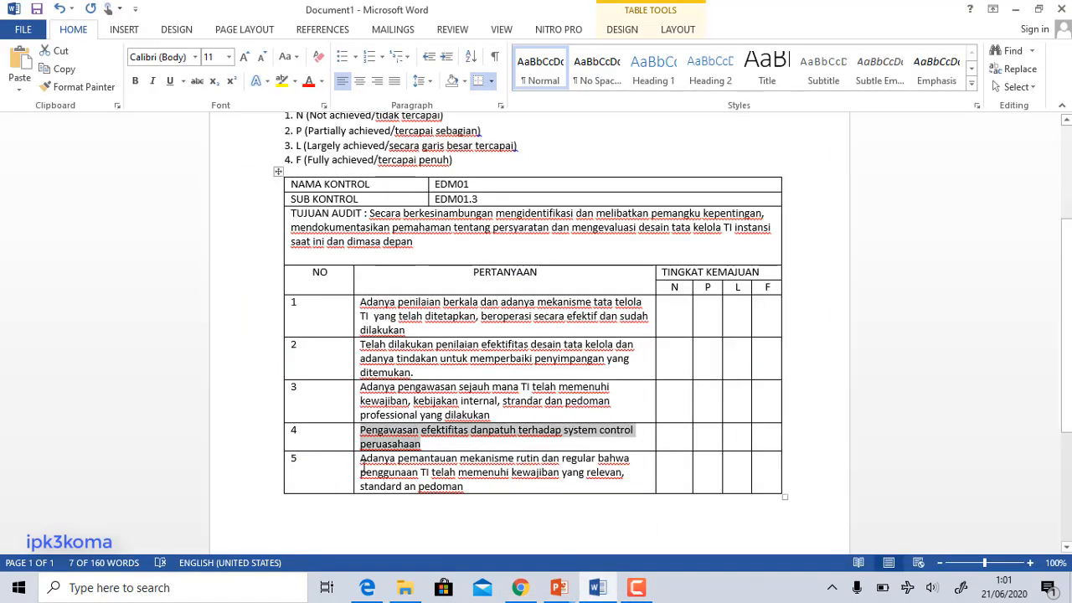
pyautogui.moveTo(361, 472); pyautogui.dragTo(509, 472)
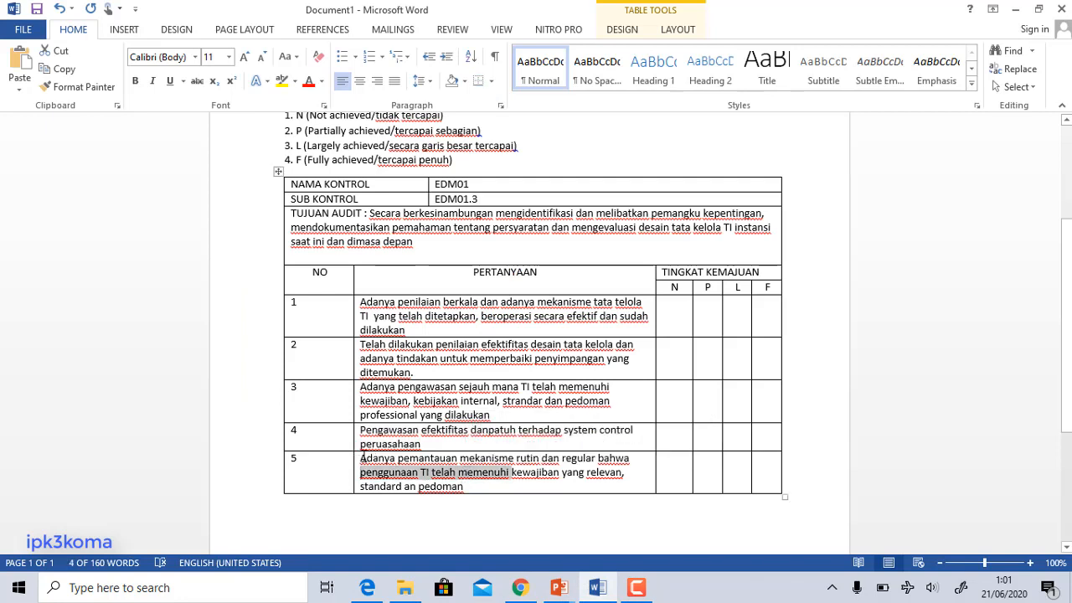
pyautogui.moveTo(361, 458); pyautogui.dragTo(469, 489)
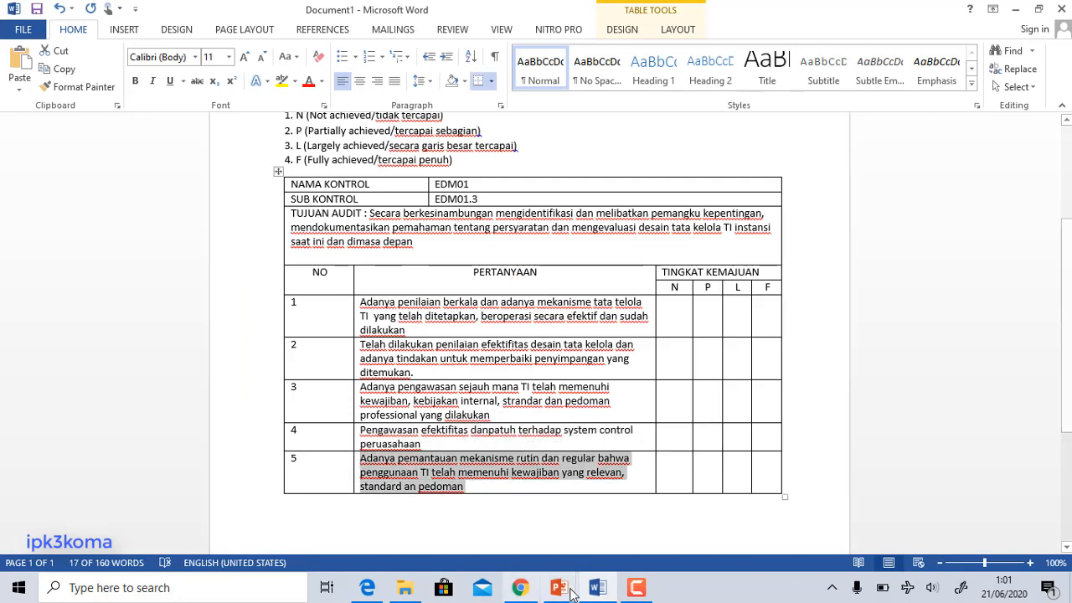
pyautogui.click(520, 588)
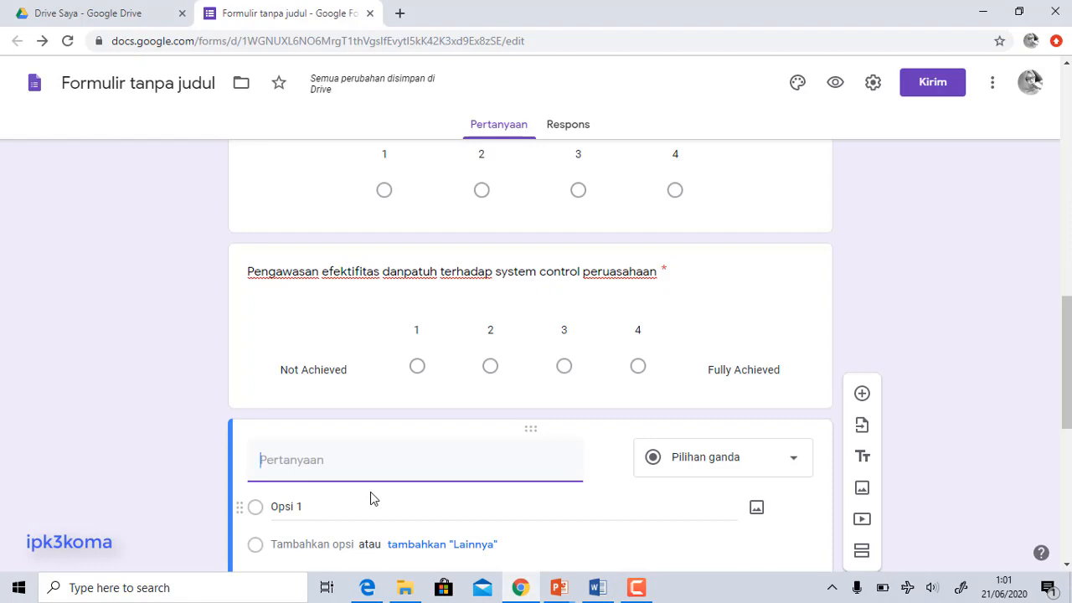
pyautogui.write('Adanya pemantauan mekanisme rutin dan regular bahwa penggunaan TI telah memenuhi kewajiban yang relevan, standard an pedoman')
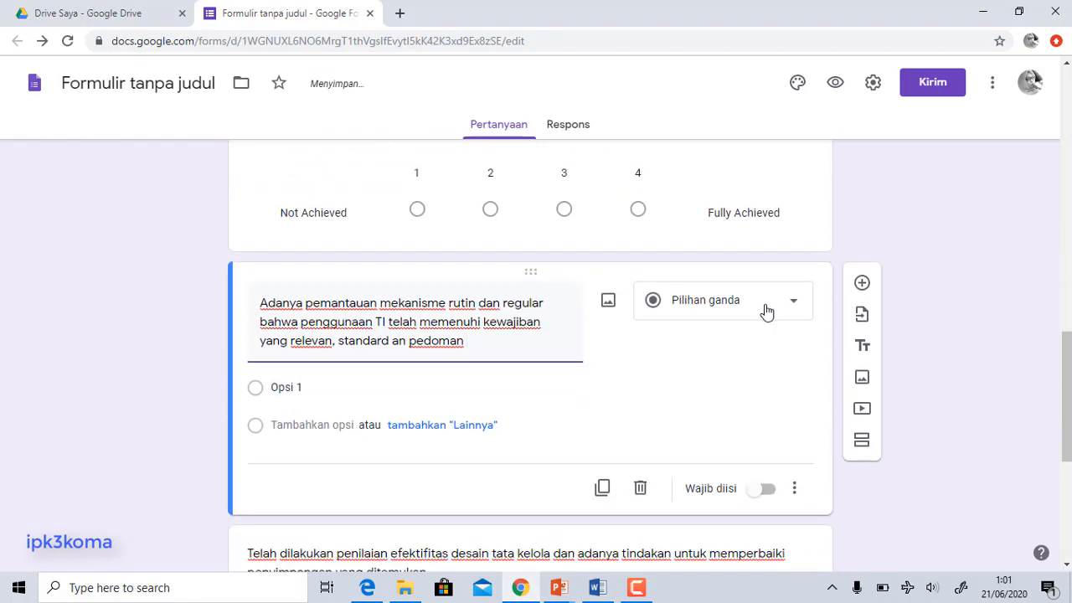
# Step: Set the "Adanya pemantauan" question to Skala linier with a scale from 1 to 4
pyautogui.click(766, 311)
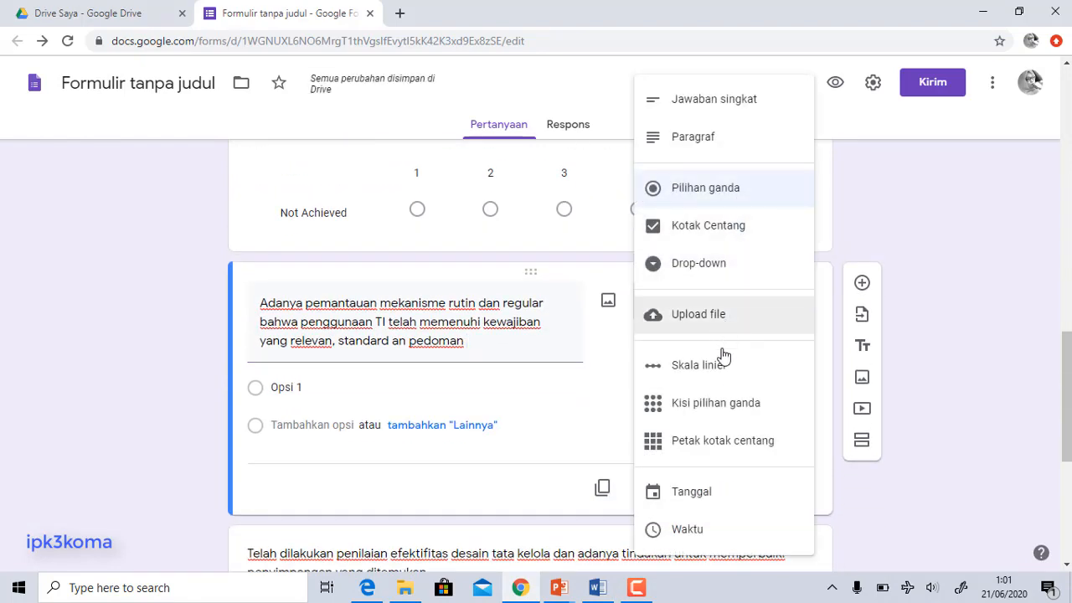
pyautogui.click(720, 373)
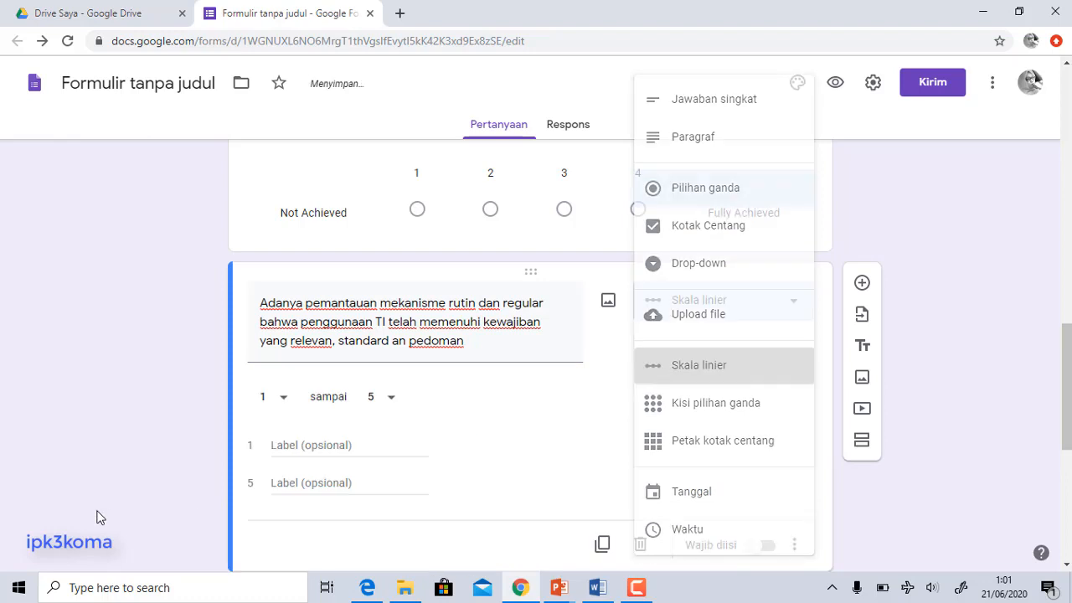
pyautogui.click(388, 404)
pyautogui.click(374, 306)
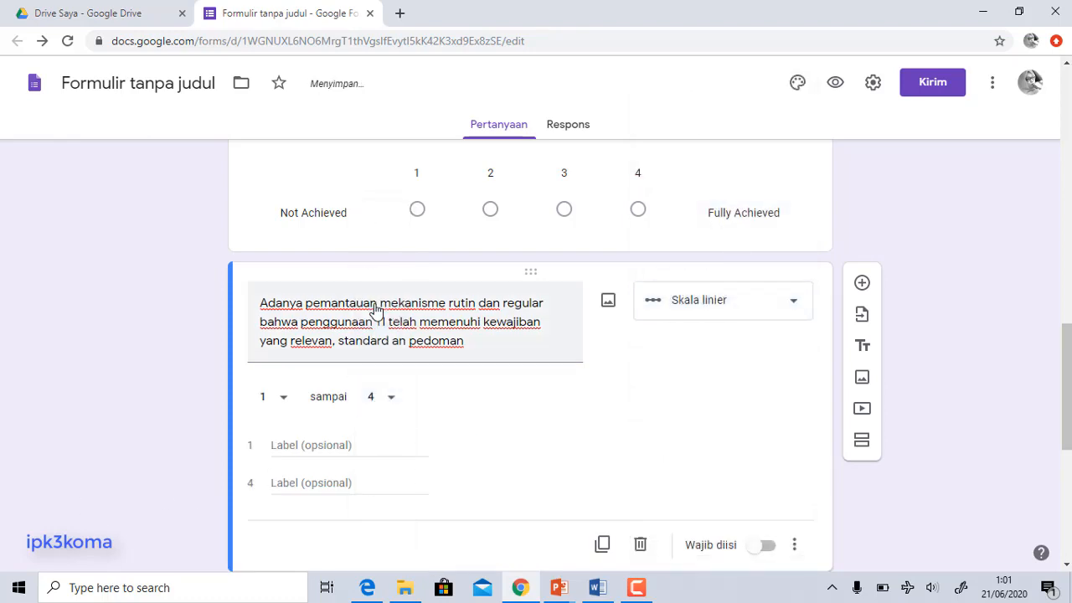
# Step: Label the ends of the "Adanya pemantauan" scale "Not Achiefed" for 1 and "Fully Achieved" for 4
pyautogui.click(307, 444)
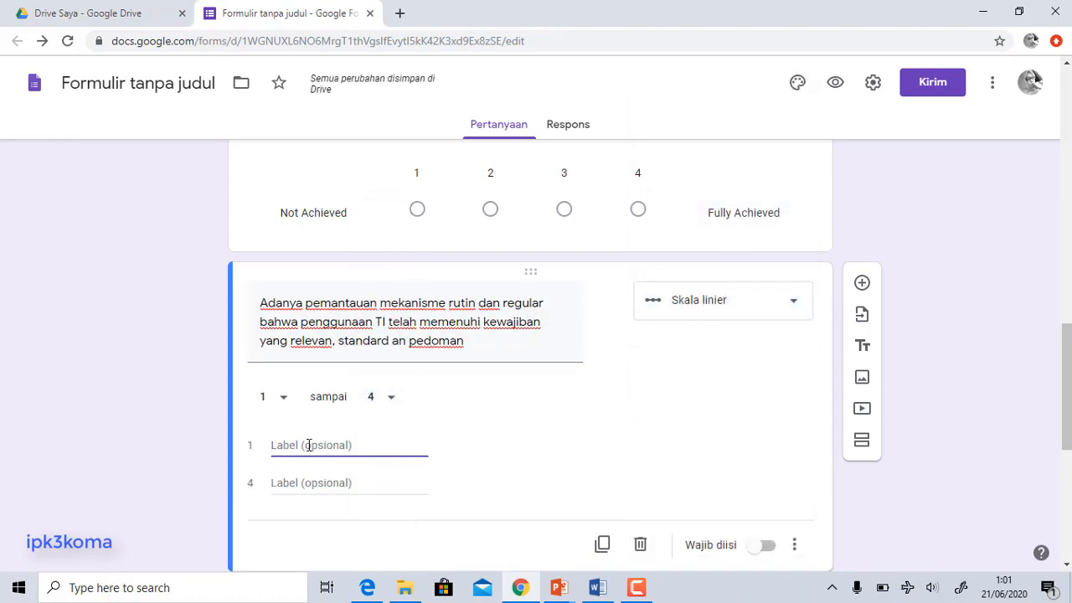
pyautogui.write('Not Achiefed')
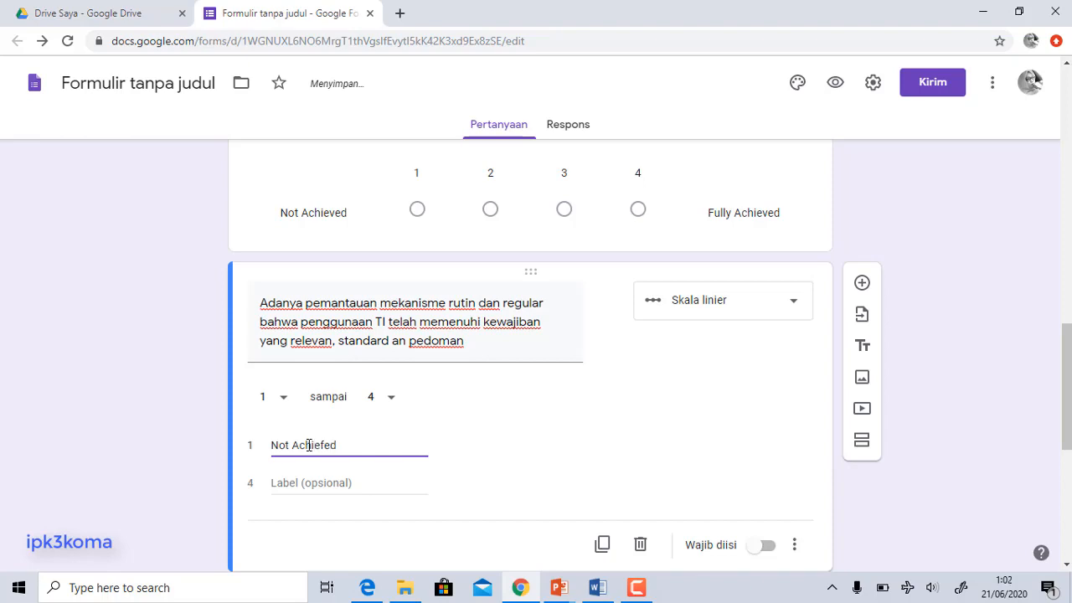
pyautogui.click(311, 482)
pyautogui.write('Fu')
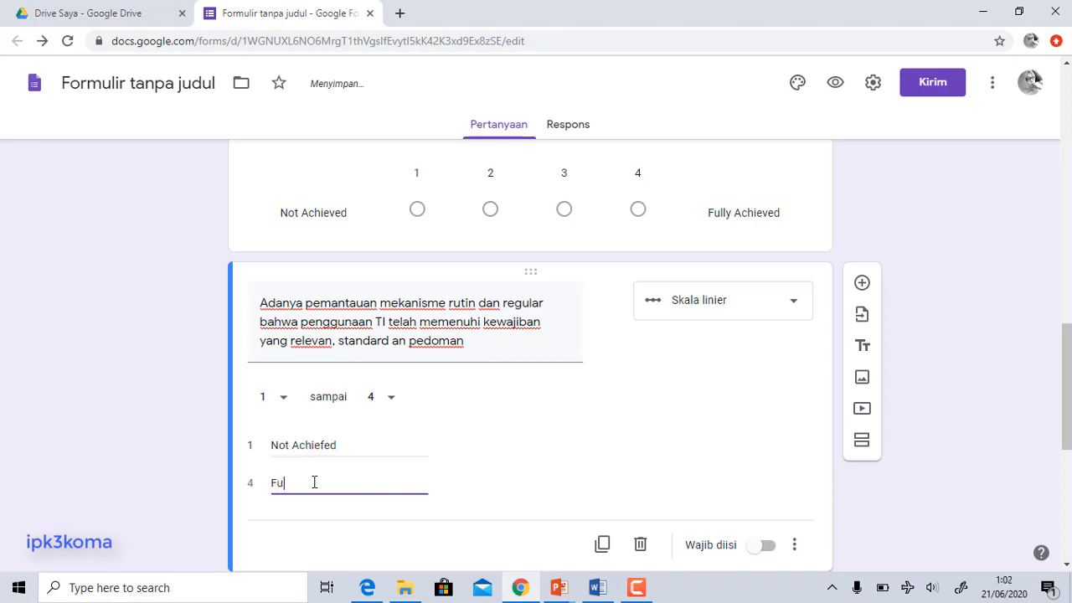
pyautogui.write('ll')
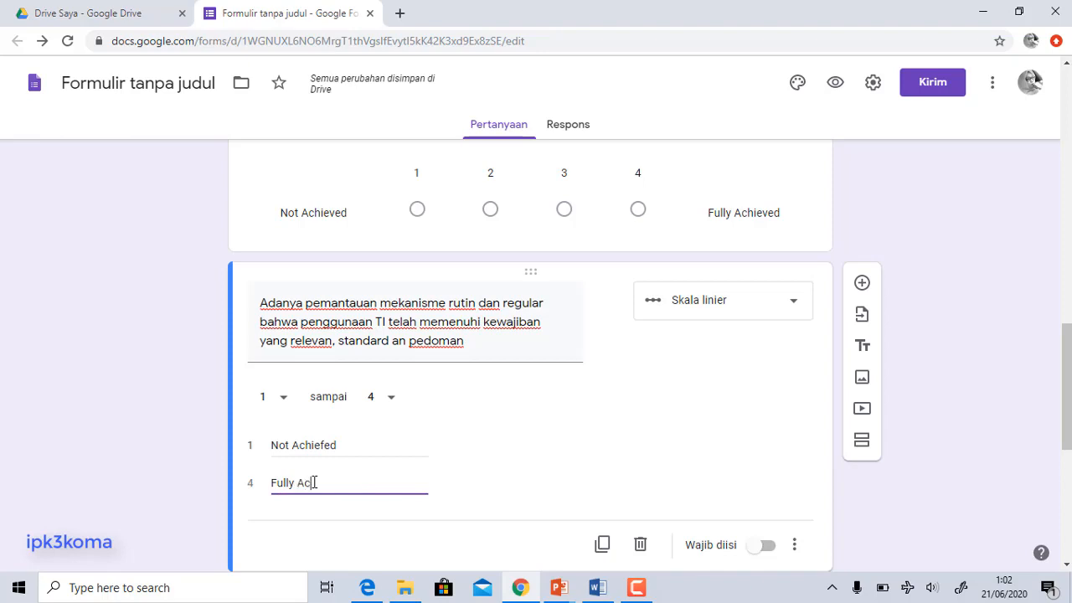
pyautogui.write('y Ac')
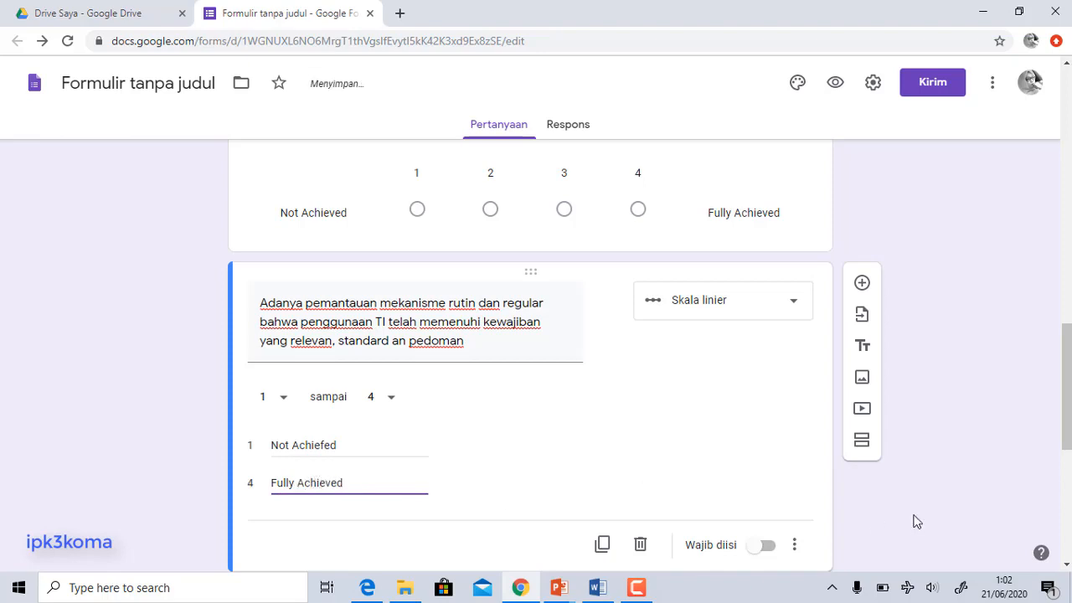
# Step: Make the "Adanya pemantauan mekanisme rutin" question required
pyautogui.click(780, 550)
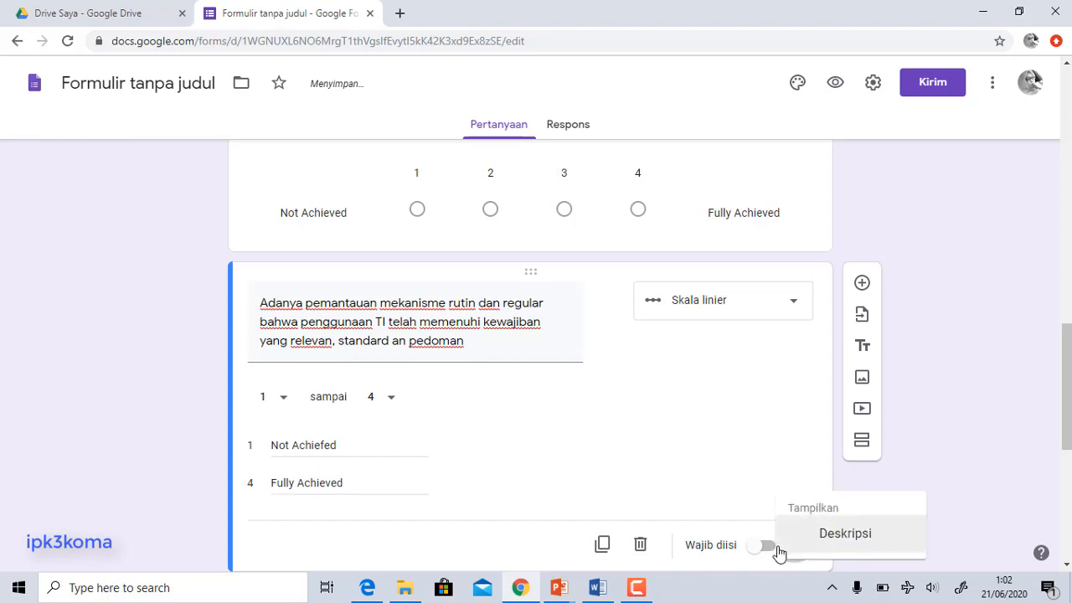
pyautogui.click(772, 552)
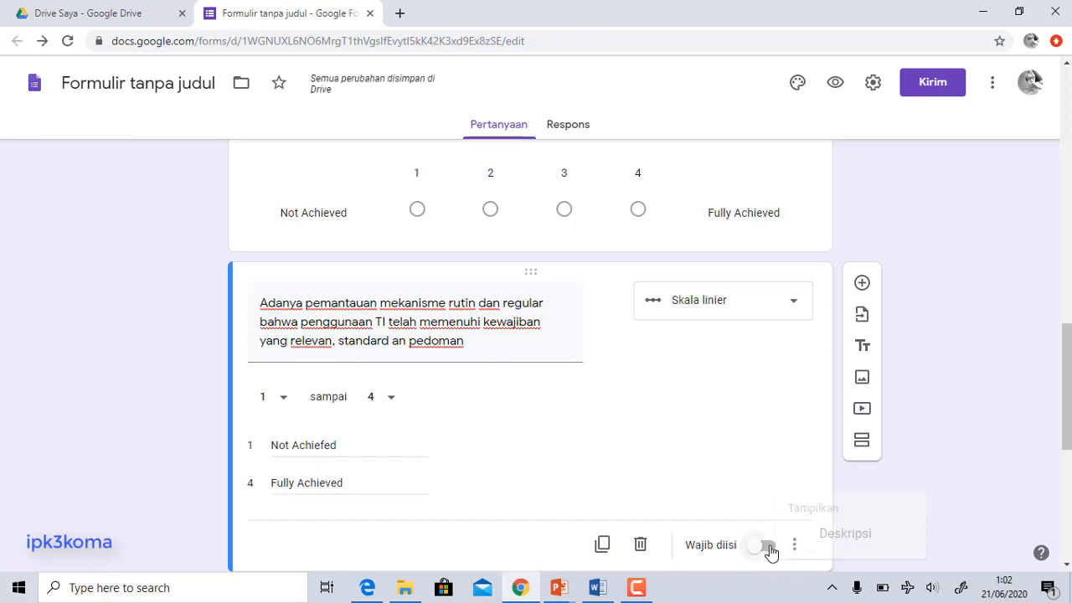
pyautogui.click(759, 548)
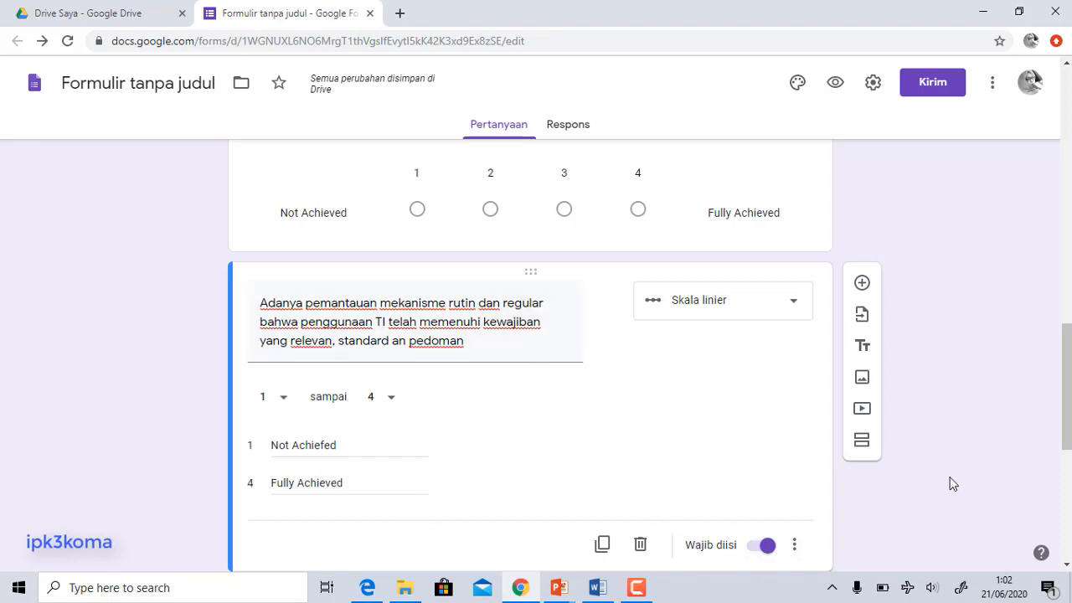
# Step: Label the ends of the "Adanya pengawasan sejauh mana TI" scale "Not Achieved" for 1 and "Fully Achieved" for 4
pyautogui.scroll(3, 904, 474)
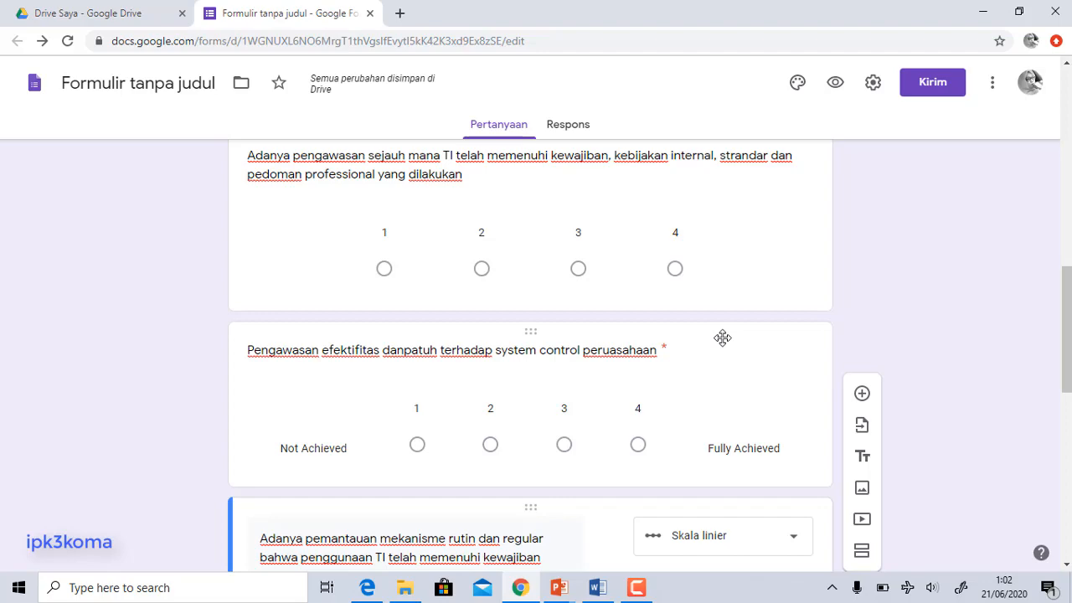
pyautogui.scroll(2, 751, 273)
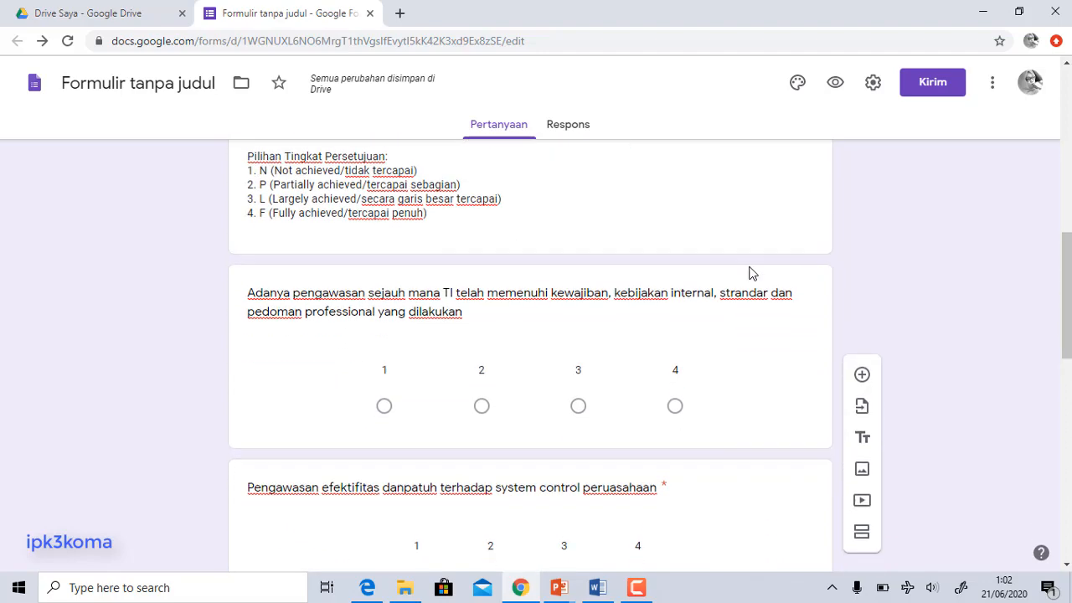
pyautogui.scroll(-2, 751, 273)
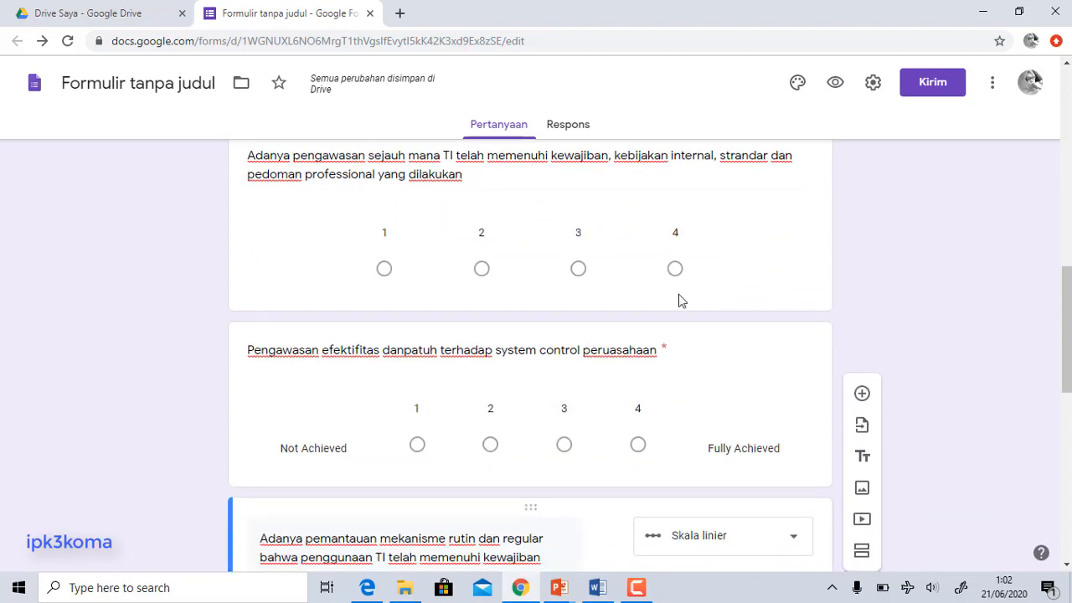
pyautogui.click(748, 211)
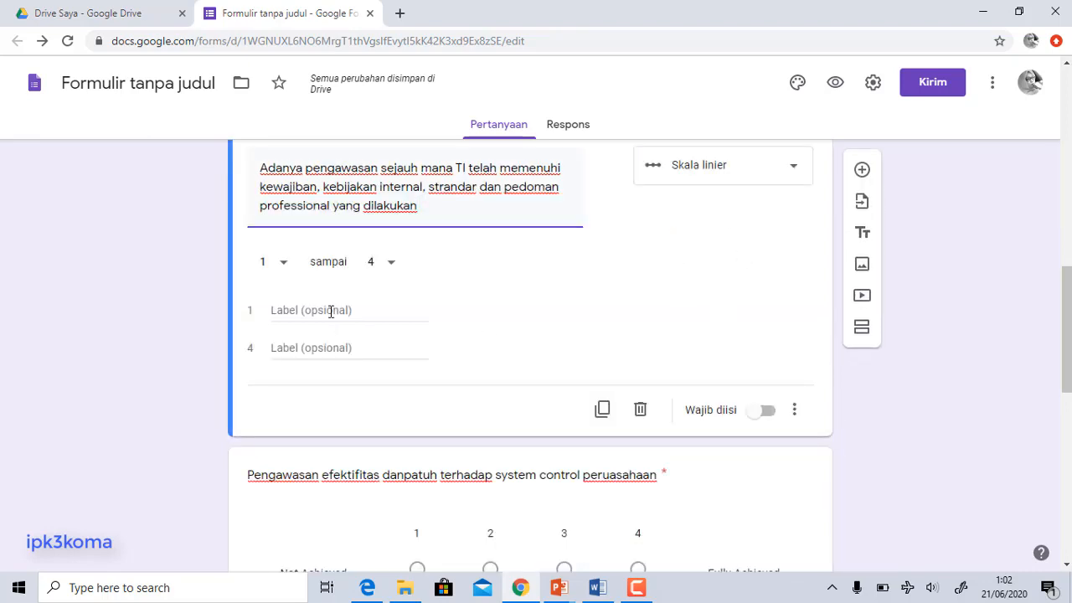
pyautogui.scroll(-1, 329, 311)
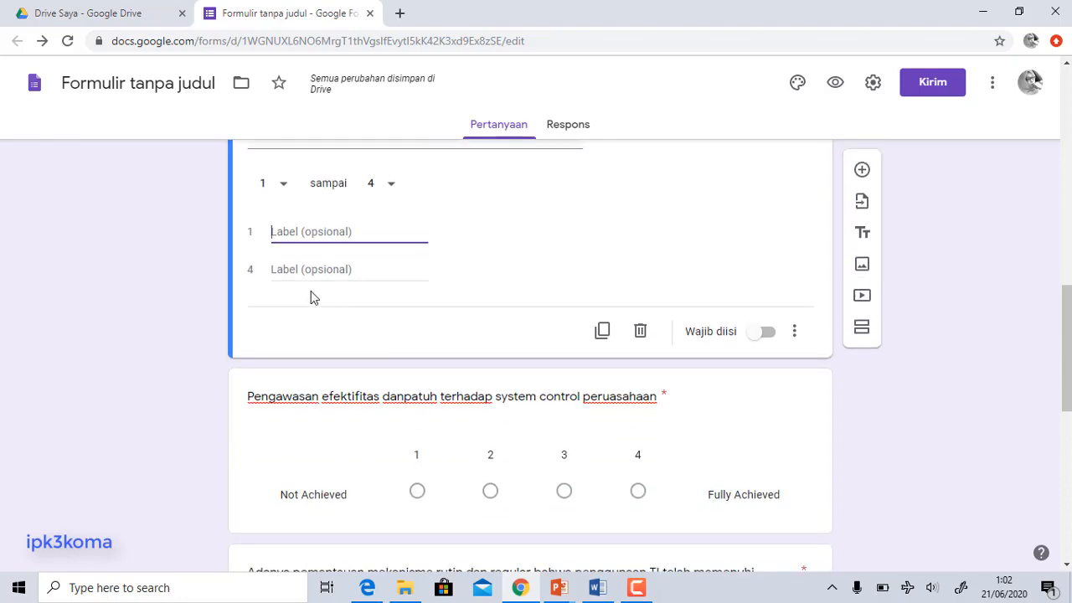
pyautogui.write('Not A')
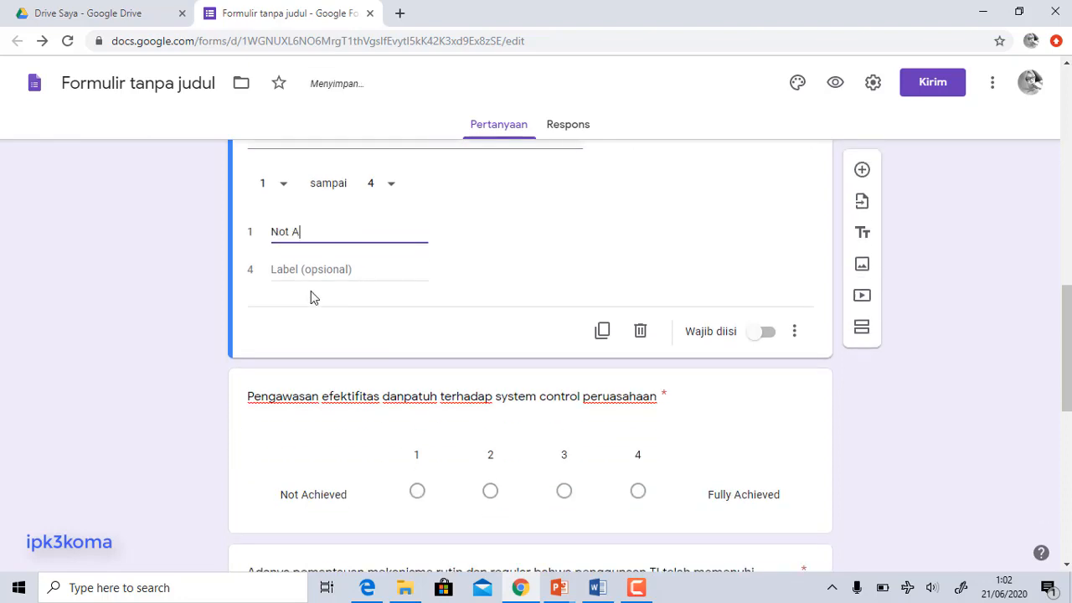
pyautogui.write('chieved')
pyautogui.press('Tab')
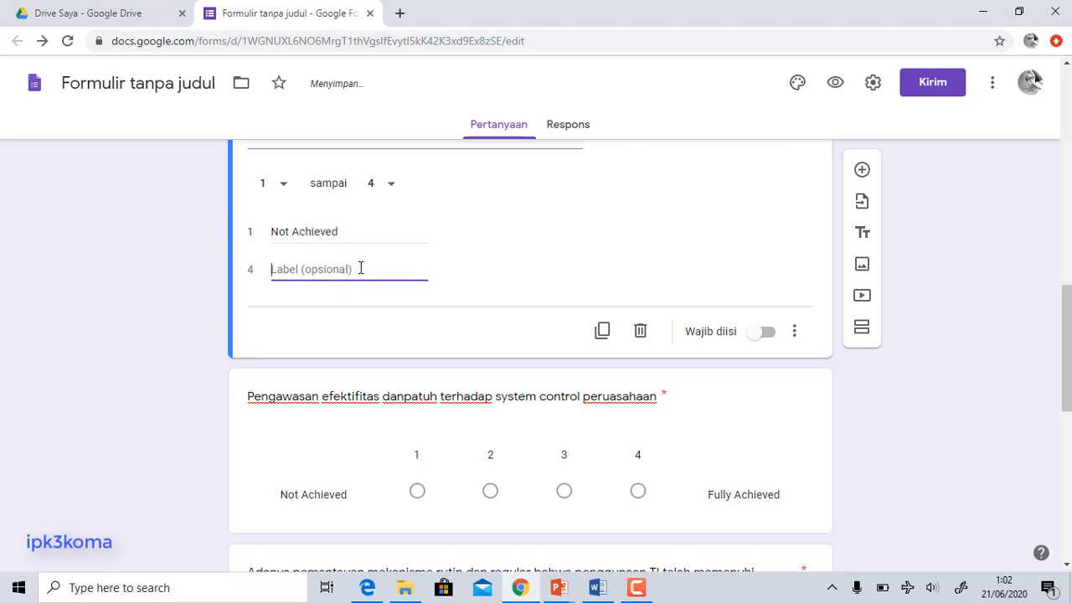
pyautogui.write('Fully Achieved')
pyautogui.click(140, 286)
# Step: Make the "Adanya pengawasan sejauh mana TI" question required
pyautogui.scroll(4, 283, 340)
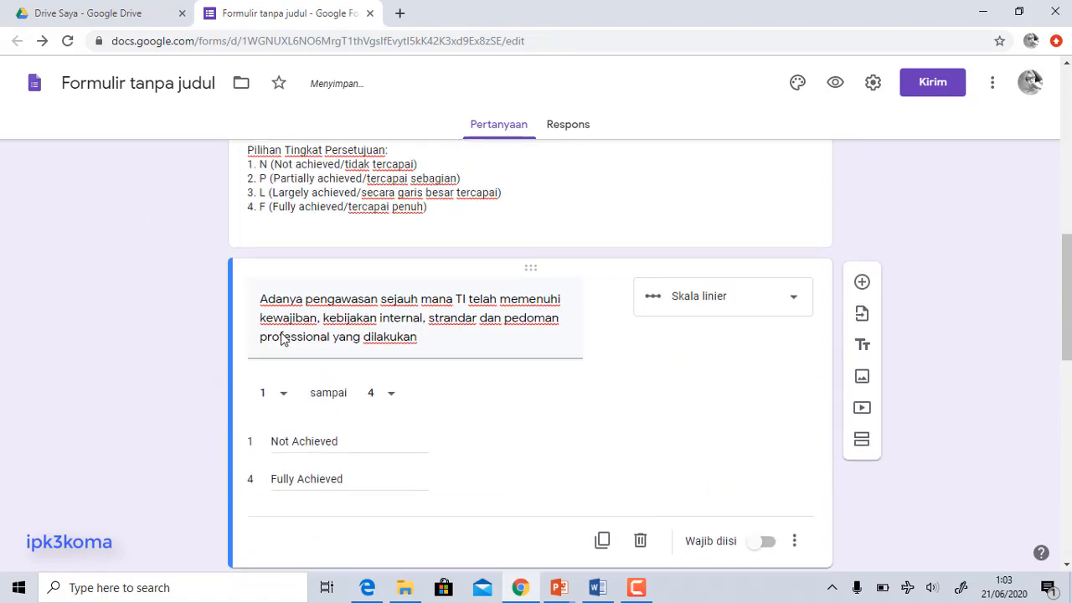
pyautogui.scroll(-4, 282, 339)
pyautogui.scroll(-4, 282, 339)
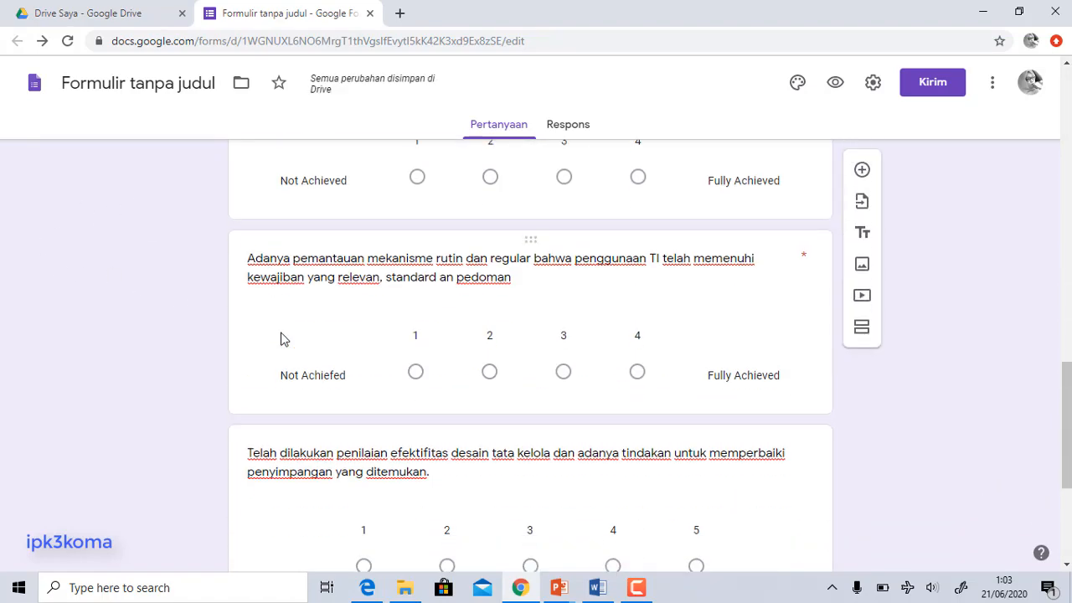
pyautogui.scroll(-3, 281, 338)
pyautogui.scroll(1, 759, 290)
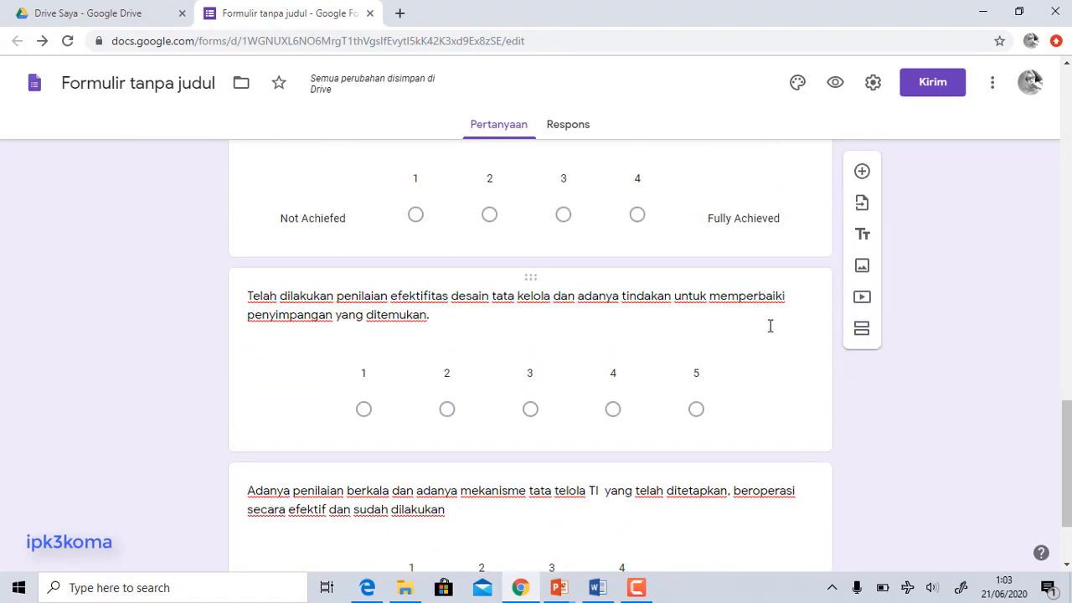
pyautogui.click(774, 329)
pyautogui.scroll(5, 767, 284)
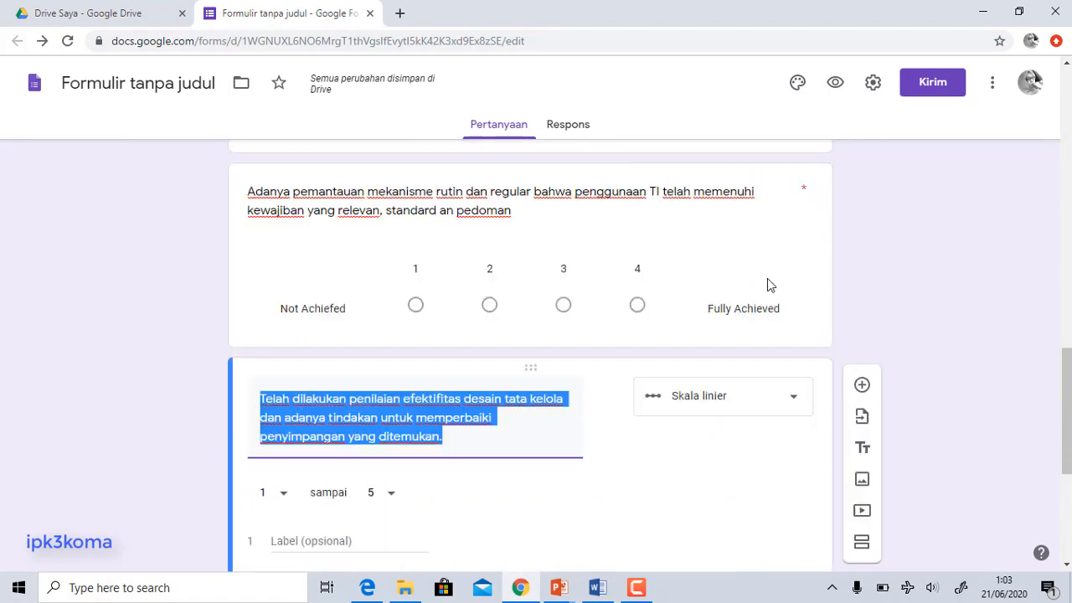
pyautogui.scroll(-2, 737, 297)
pyautogui.click(731, 301)
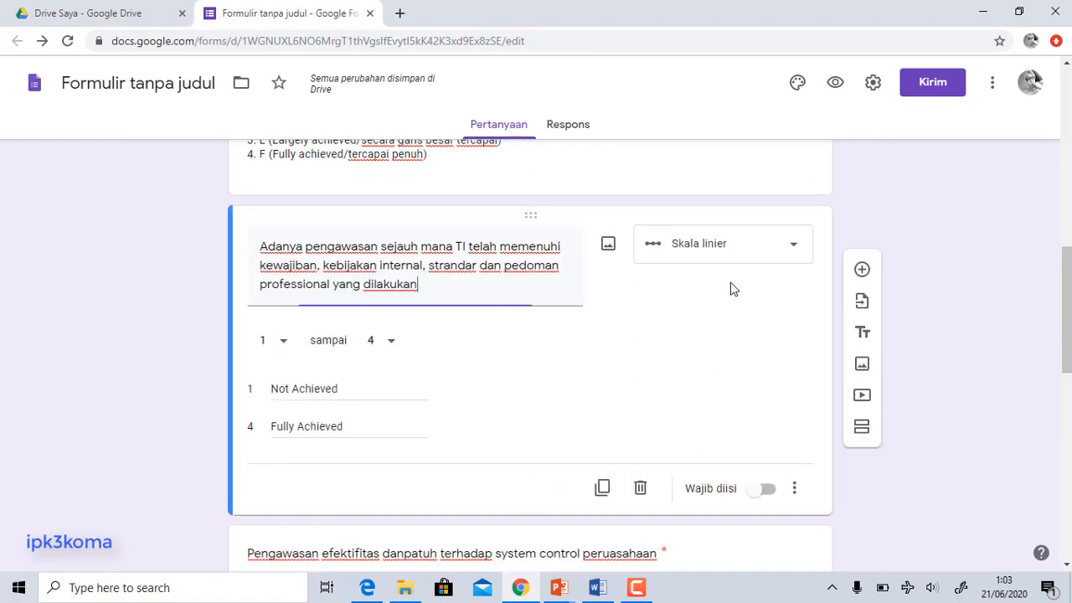
pyautogui.click(772, 496)
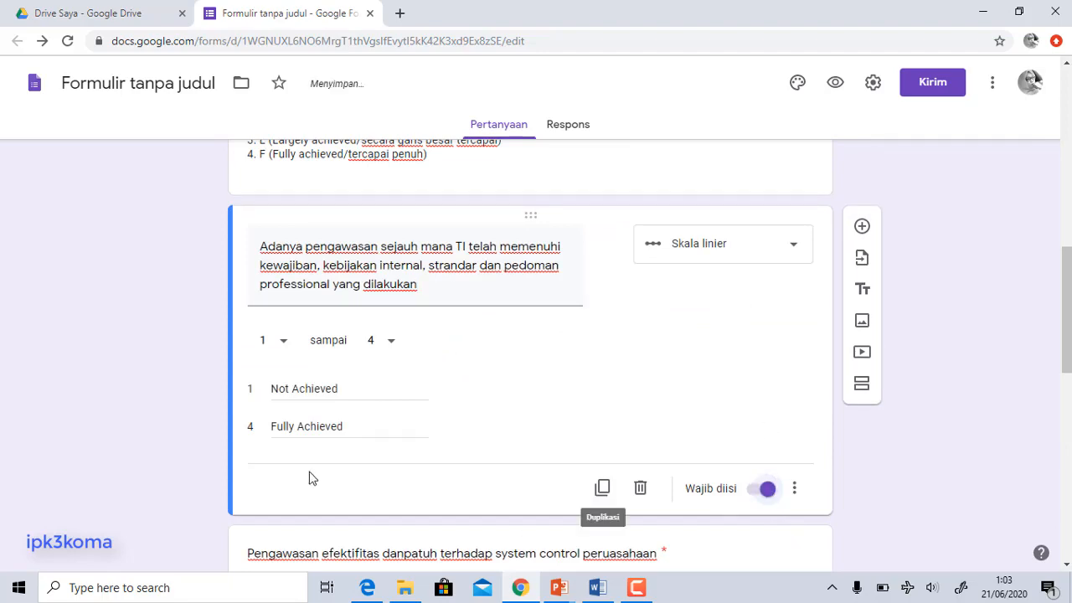
# Step: Set the upper end of the "Telah dilakukan penilaian efektifitas" question's linear scale to 4
pyautogui.scroll(-4, 139, 440)
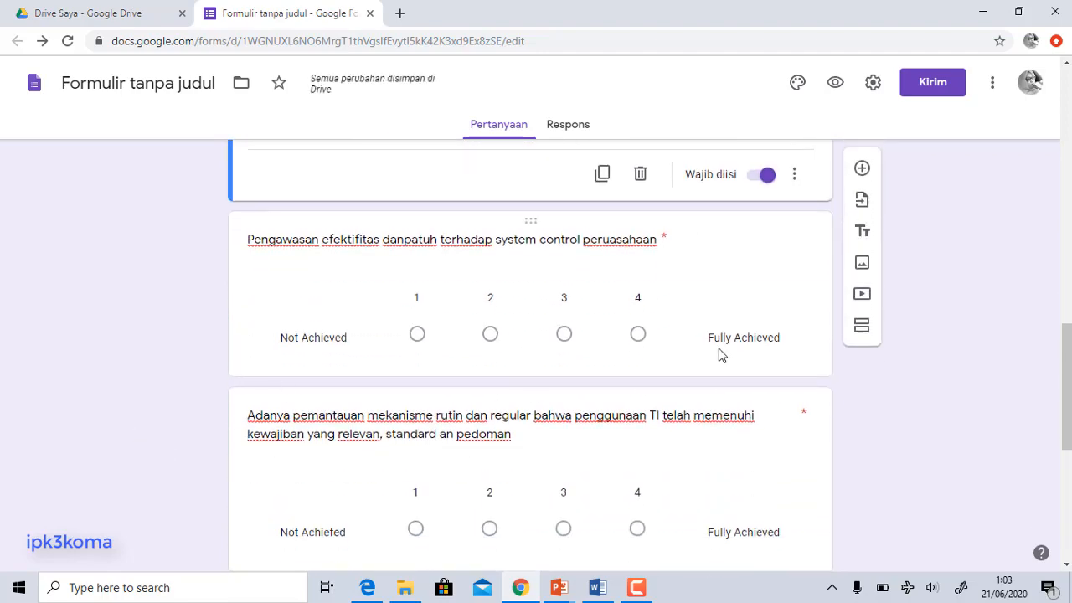
pyautogui.click(753, 268)
pyautogui.scroll(-3, 701, 421)
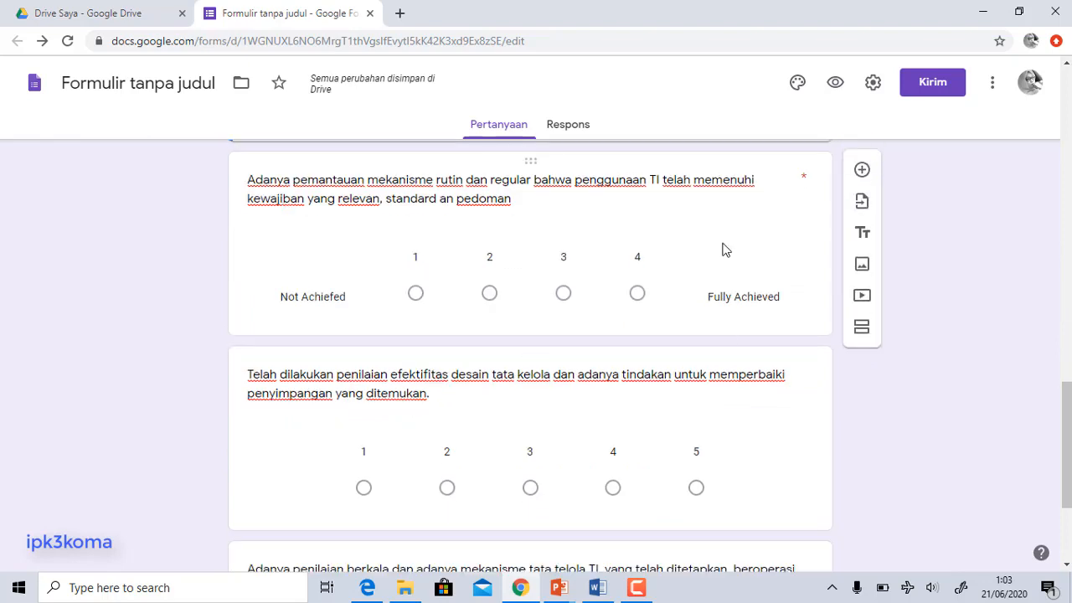
pyautogui.click(723, 246)
pyautogui.scroll(-2, 711, 307)
pyautogui.click(740, 292)
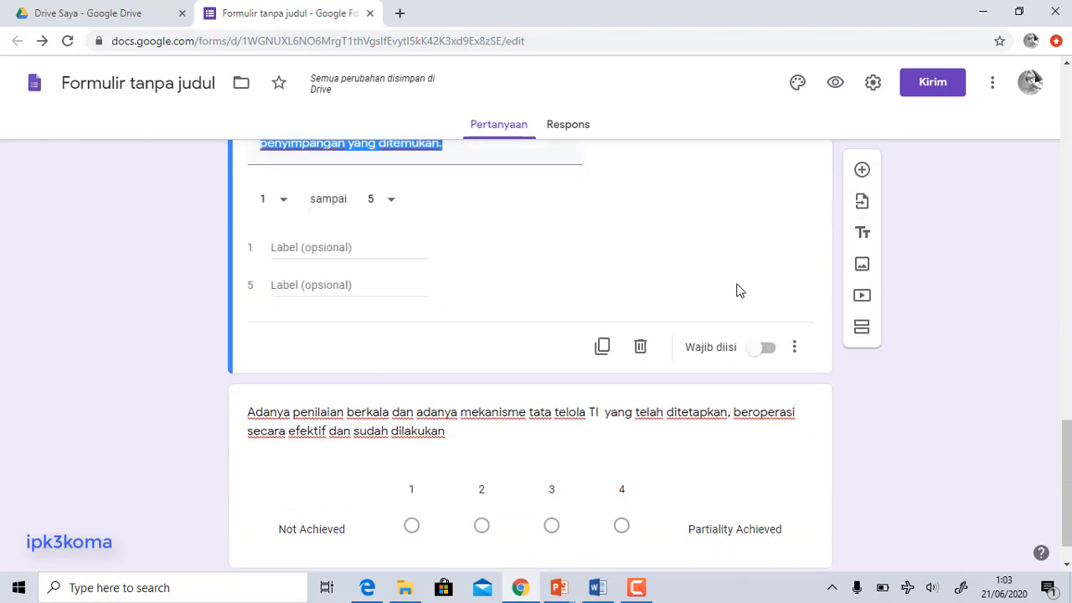
pyautogui.click(398, 201)
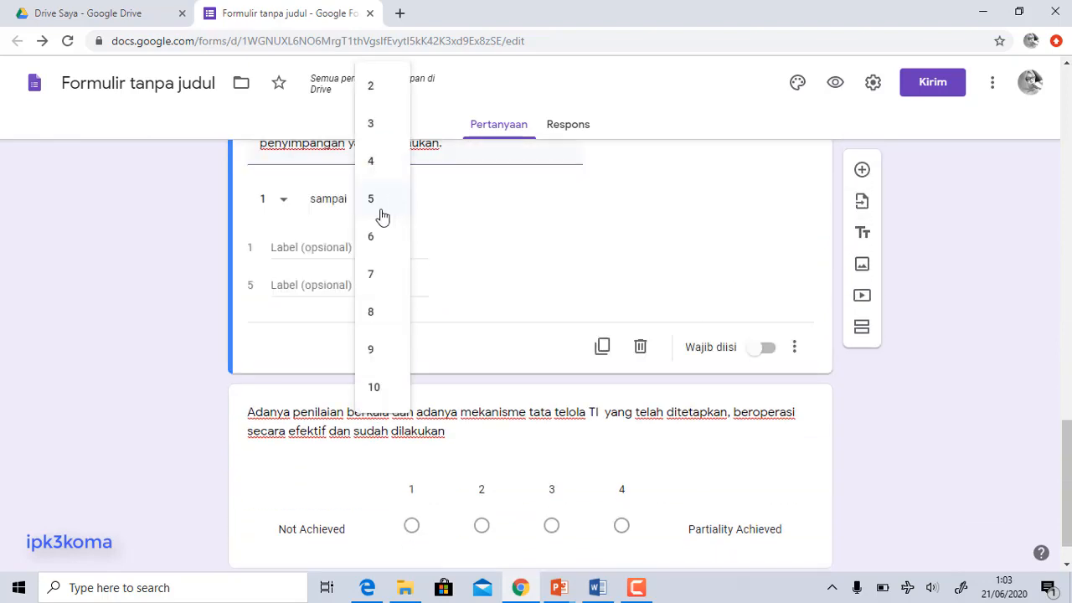
pyautogui.click(377, 167)
# Step: Label the ends of the "Telah dilakukan penilaian efektifitas" scale "Not Achieved" for 1 and "Fully Achieved" for 4
pyautogui.click(338, 257)
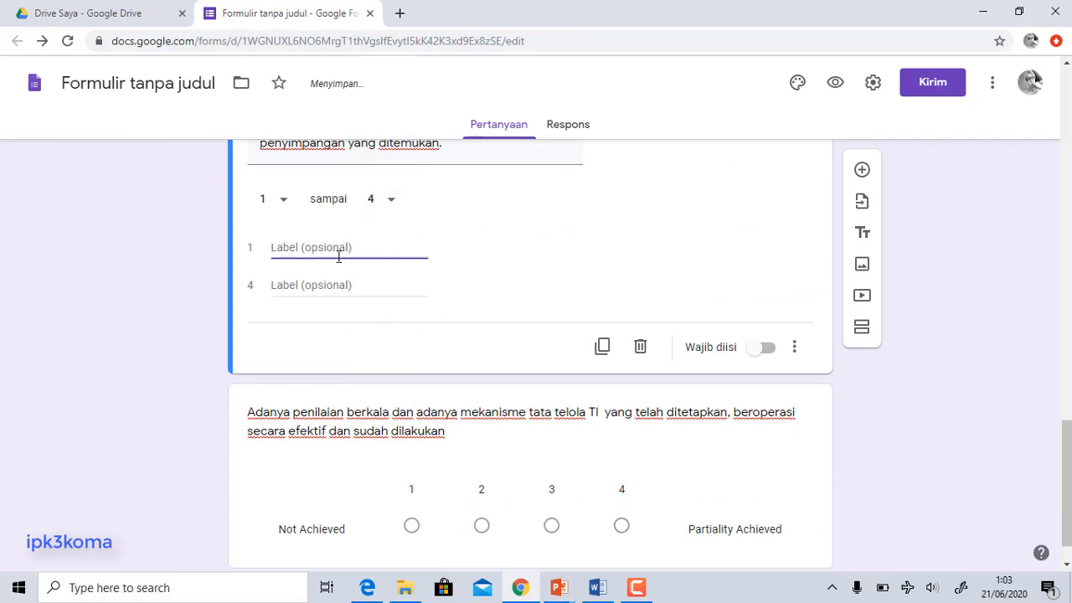
pyautogui.write('Not Achieved')
pyautogui.click(351, 290)
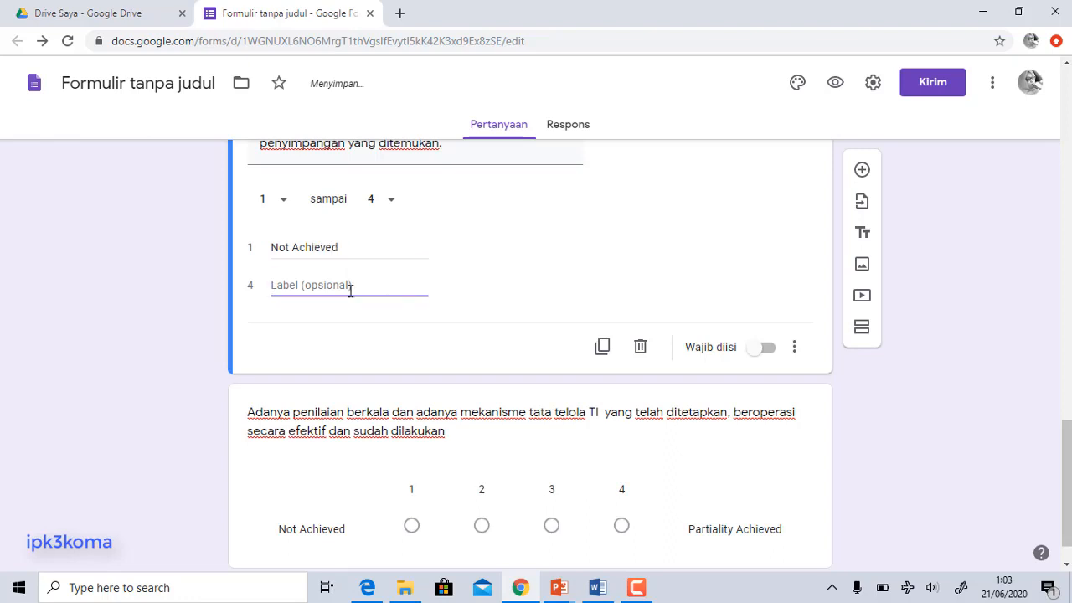
pyautogui.write('Fully Achieved')
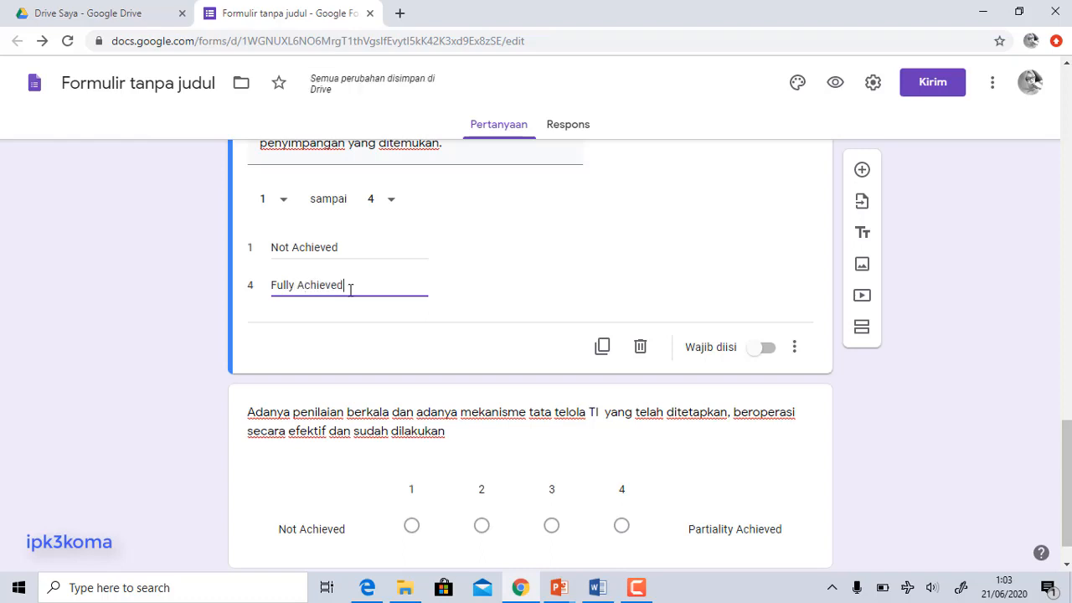
# Step: Make the "Telah dilakukan penilaian efektifitas" and "Adanya penilaian berkala" questions required
pyautogui.click(765, 353)
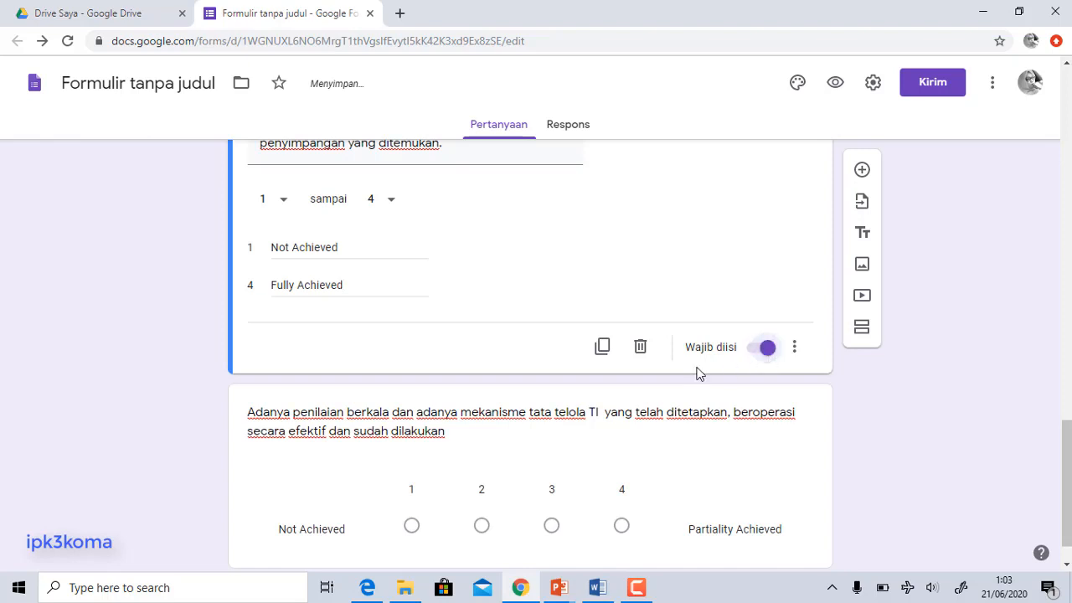
pyautogui.click(704, 479)
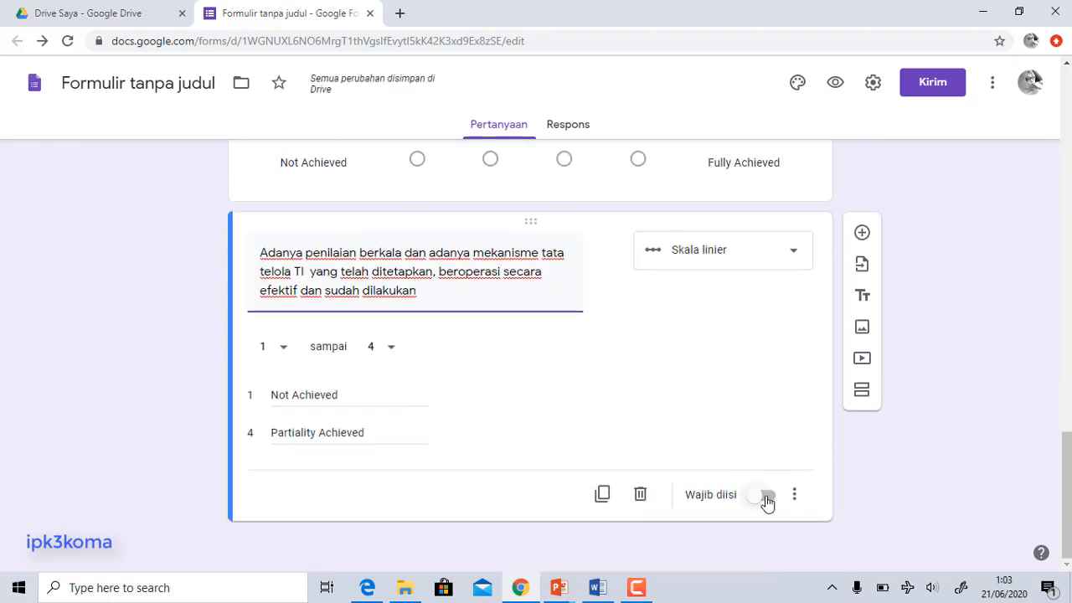
pyautogui.click(765, 495)
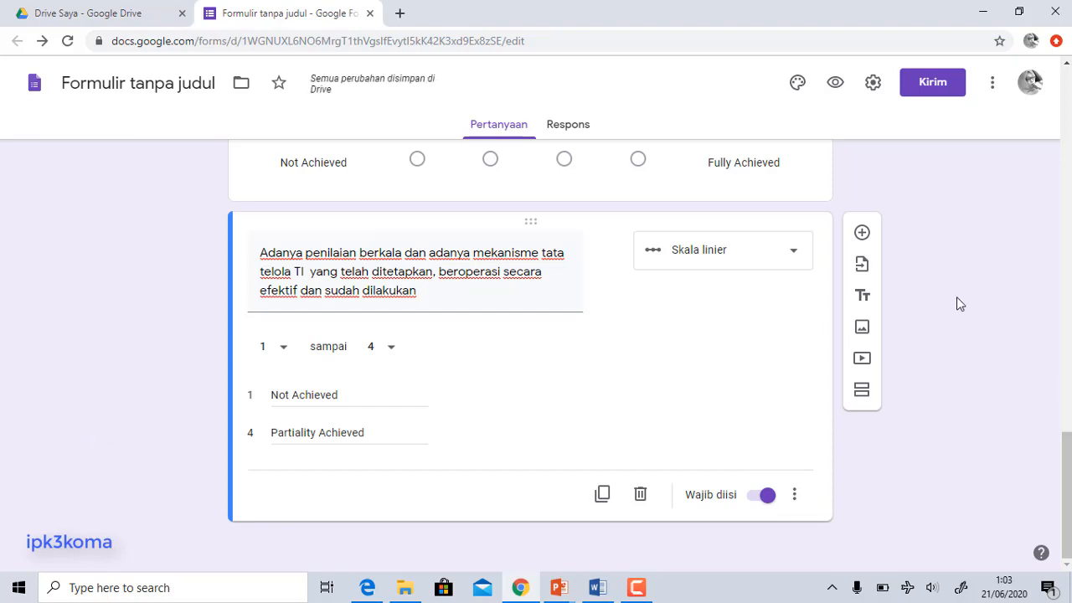
# Step: Preview the form, enter the respondent's name with Direksi as Jabatan, and continue to the questionnaire section
pyautogui.click(836, 83)
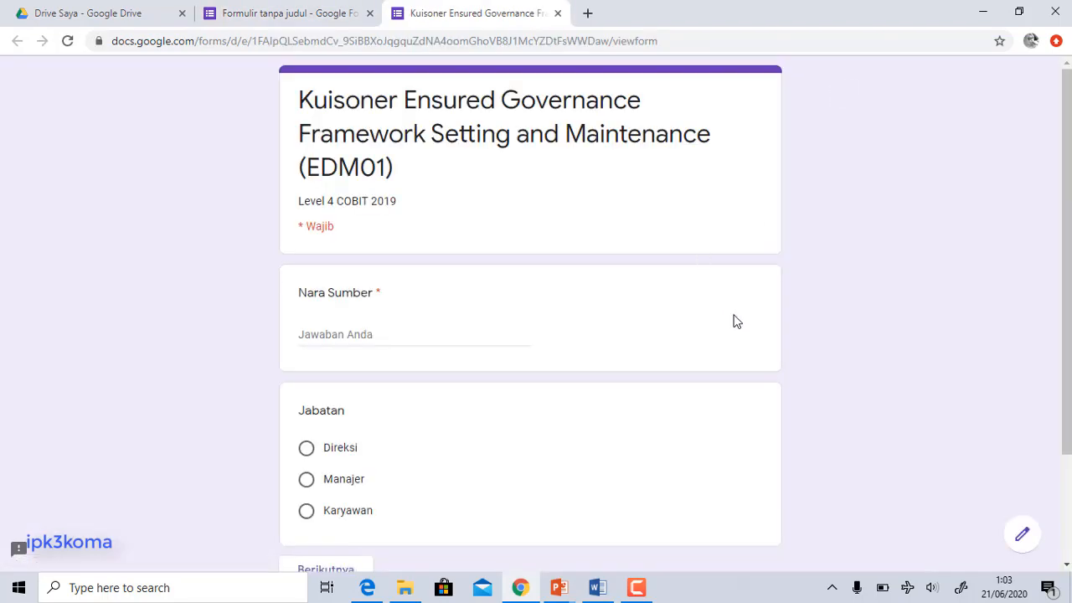
pyautogui.scroll(-3, 736, 322)
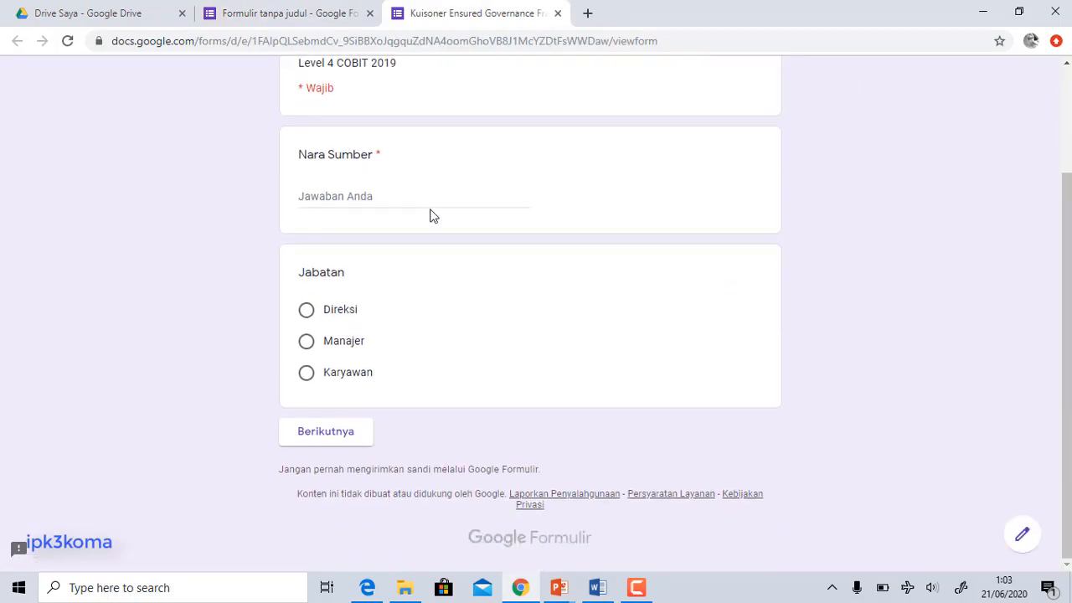
pyautogui.click(425, 201)
pyautogui.write('Henny')
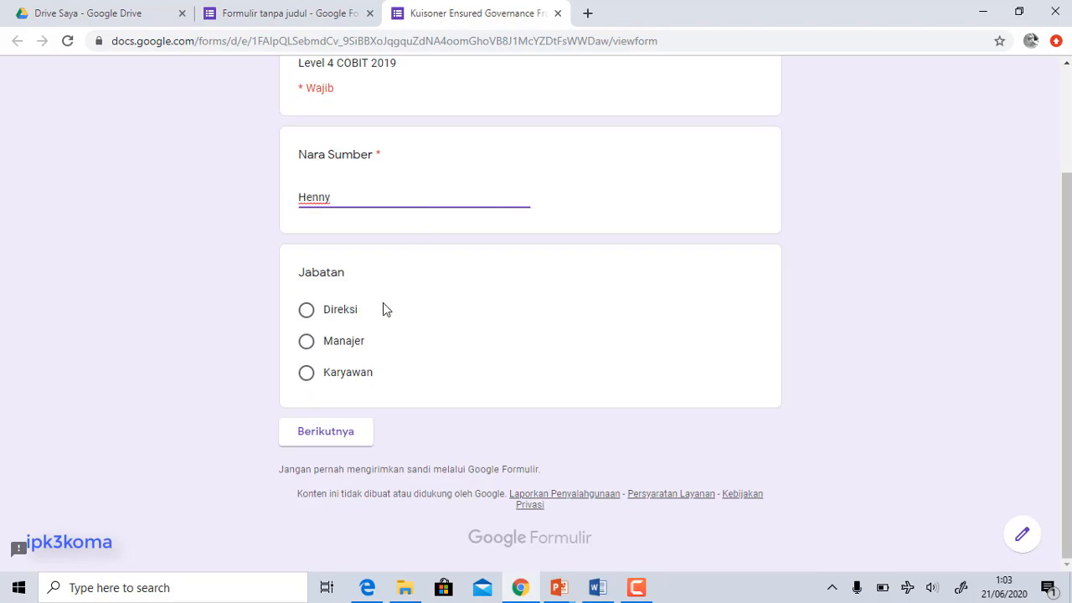
pyautogui.click(359, 313)
pyautogui.click(324, 432)
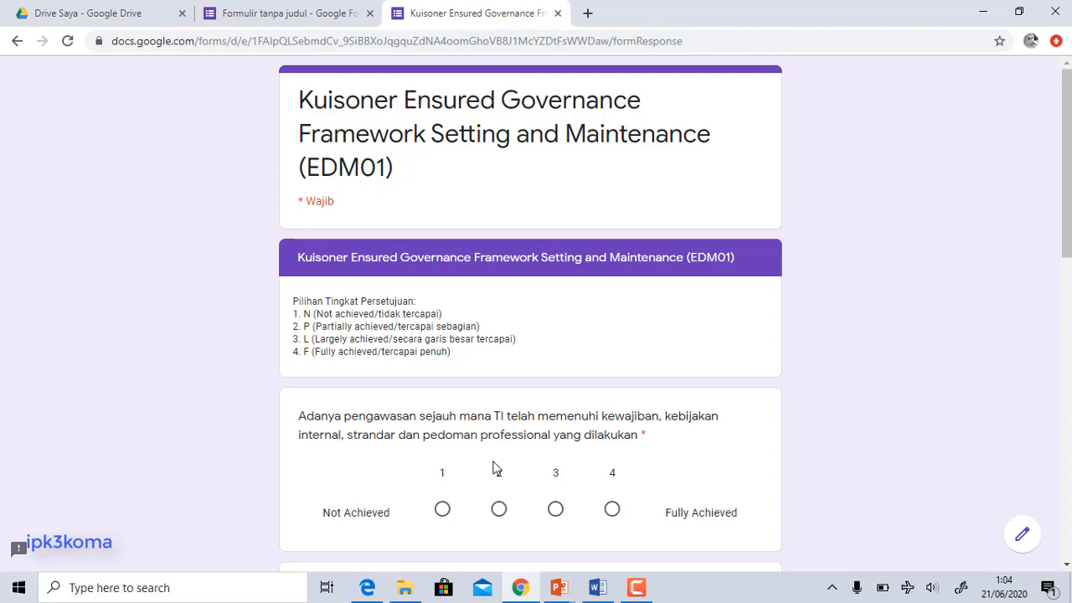
# Step: Test the preview's scale questions, answering 3 for "Pengawasan efektifitas" and 2 for the others, and return to the form editor
pyautogui.scroll(-2, 564, 426)
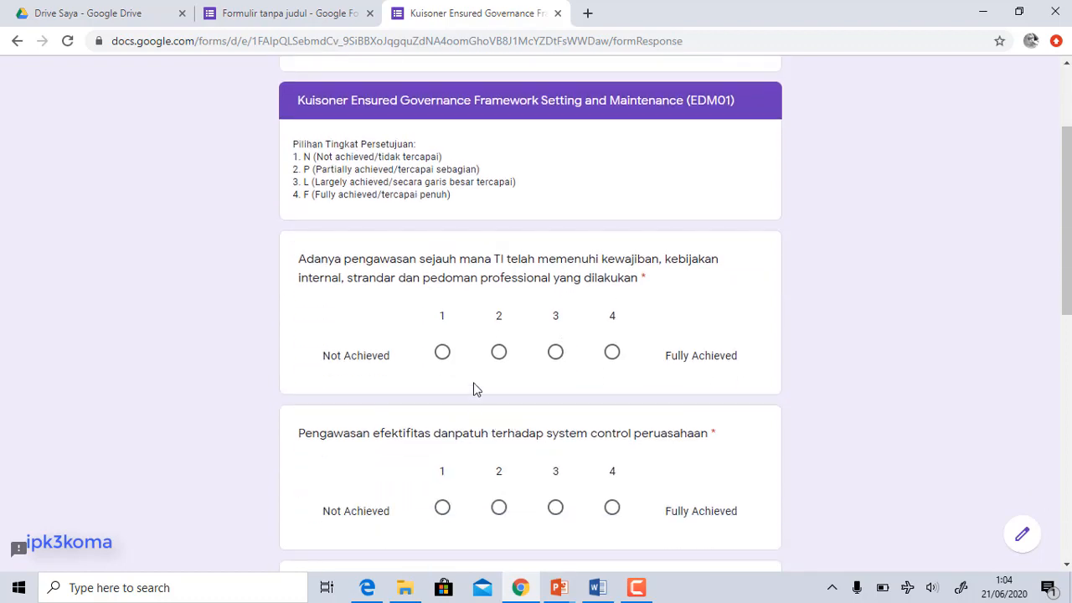
pyautogui.click(442, 352)
pyautogui.click(558, 355)
pyautogui.click(498, 353)
pyautogui.scroll(-2, 513, 371)
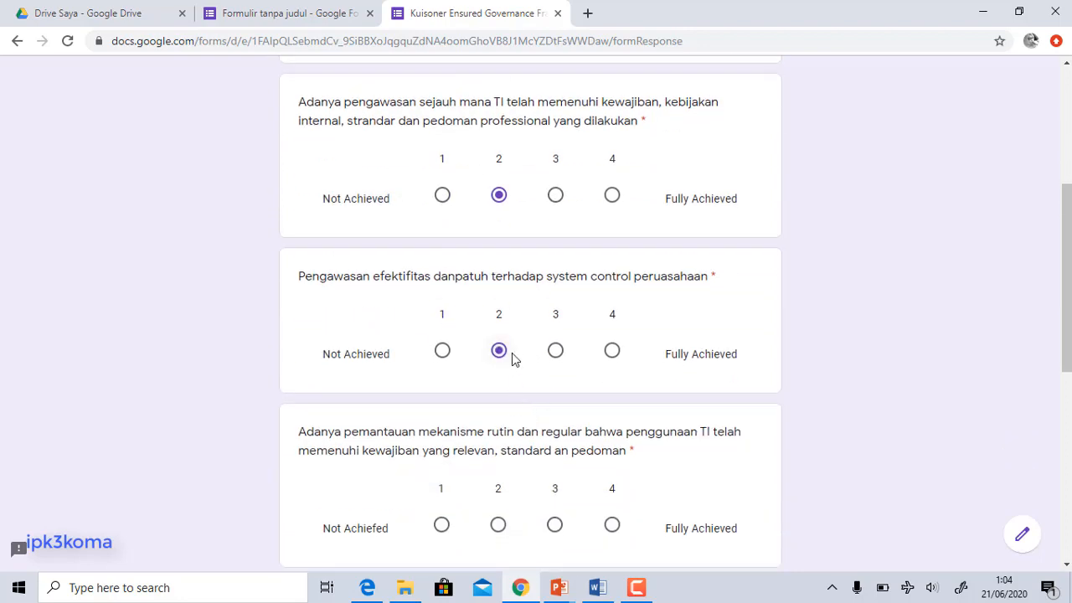
pyautogui.click(556, 352)
pyautogui.scroll(-3, 506, 532)
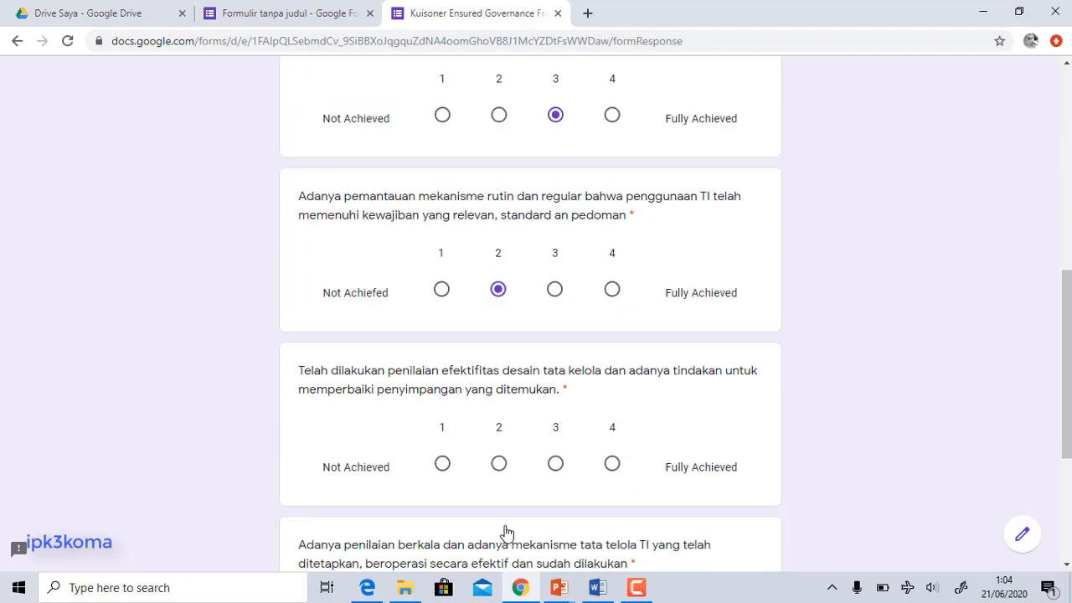
pyautogui.scroll(-3, 502, 474)
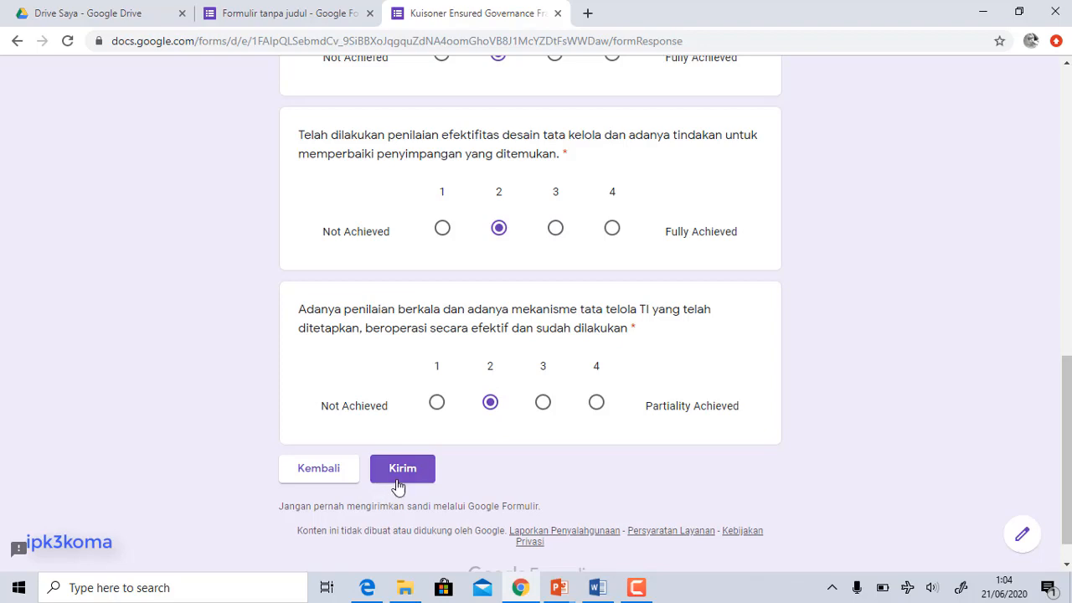
pyautogui.click(344, 479)
pyautogui.click(277, 13)
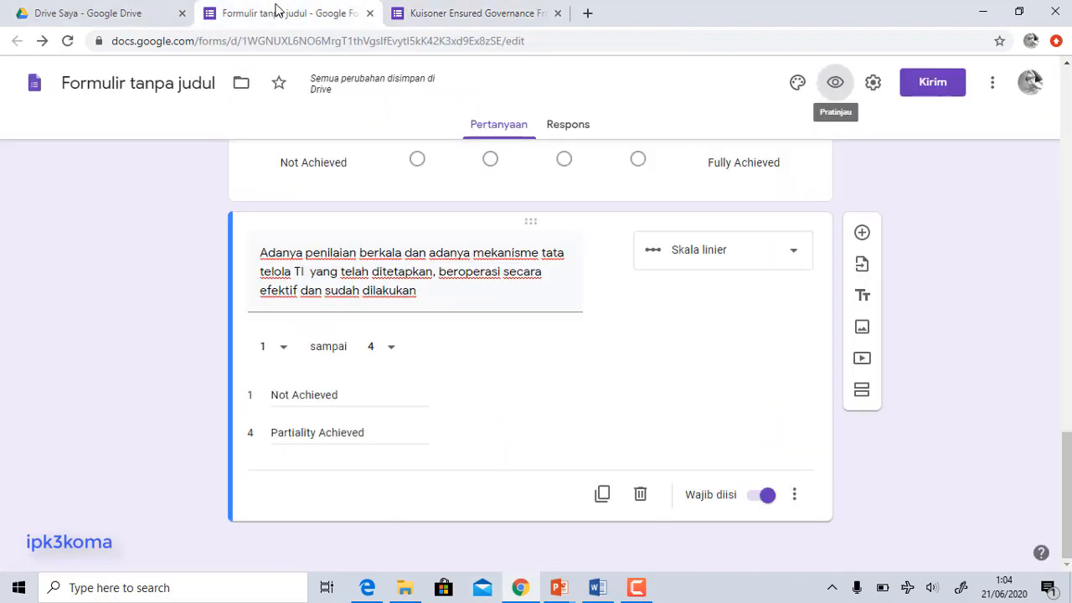
# Step: Set the form's theme colour to green and compare its background shades, choosing the darkest green, and check the font styles
pyautogui.click(795, 95)
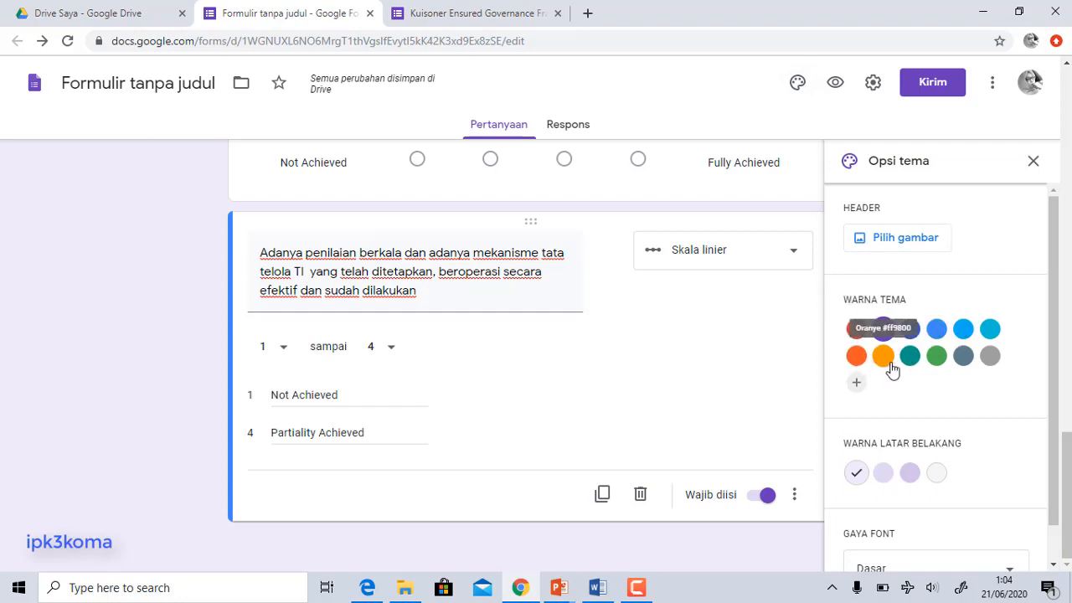
pyautogui.click(938, 360)
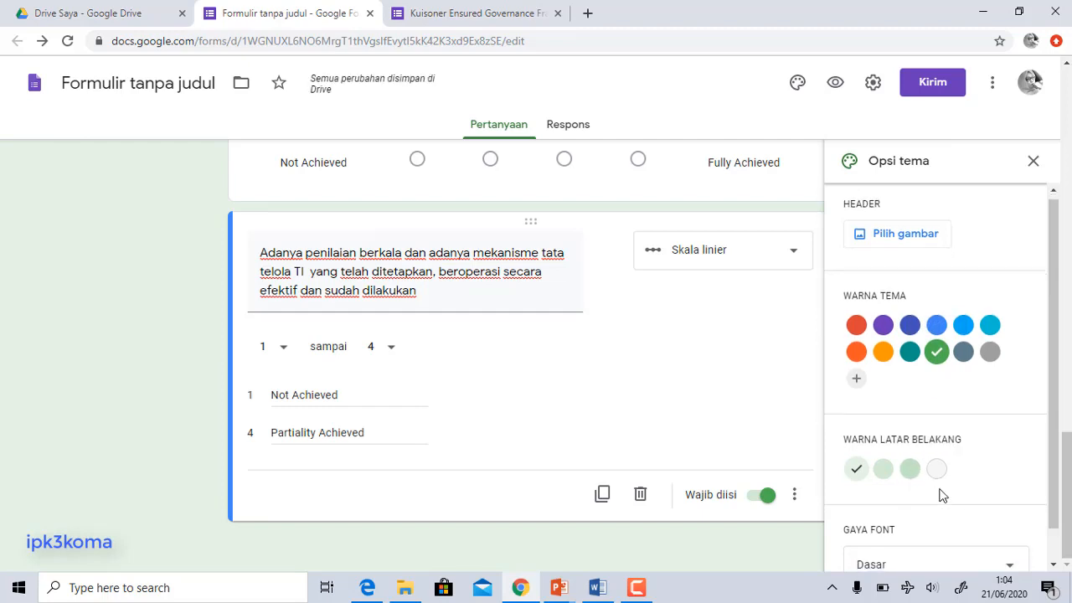
pyautogui.scroll(-1, 912, 469)
pyautogui.click(879, 433)
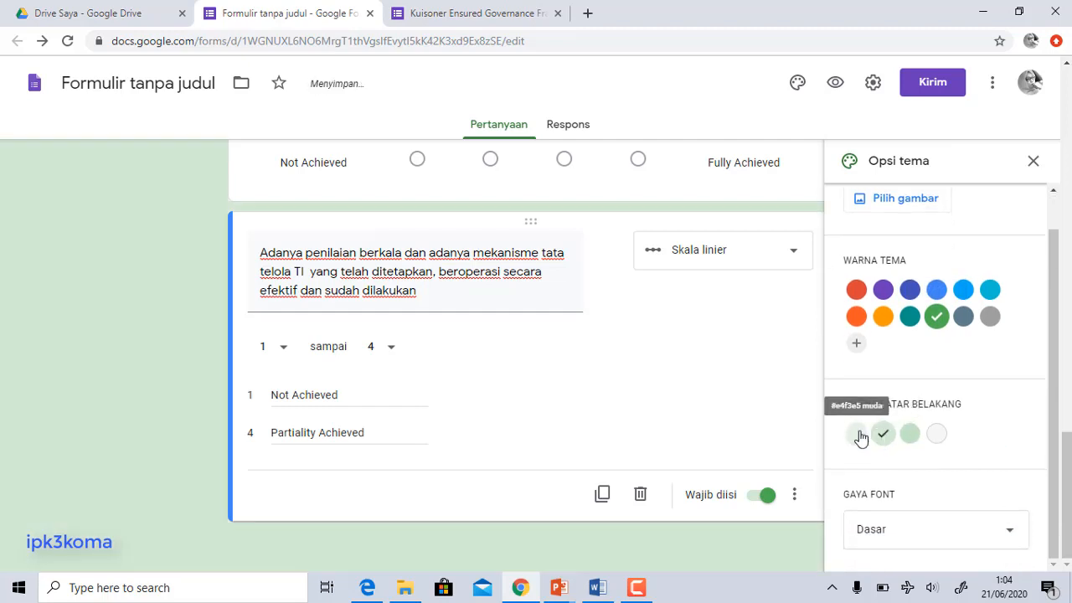
pyautogui.click(858, 436)
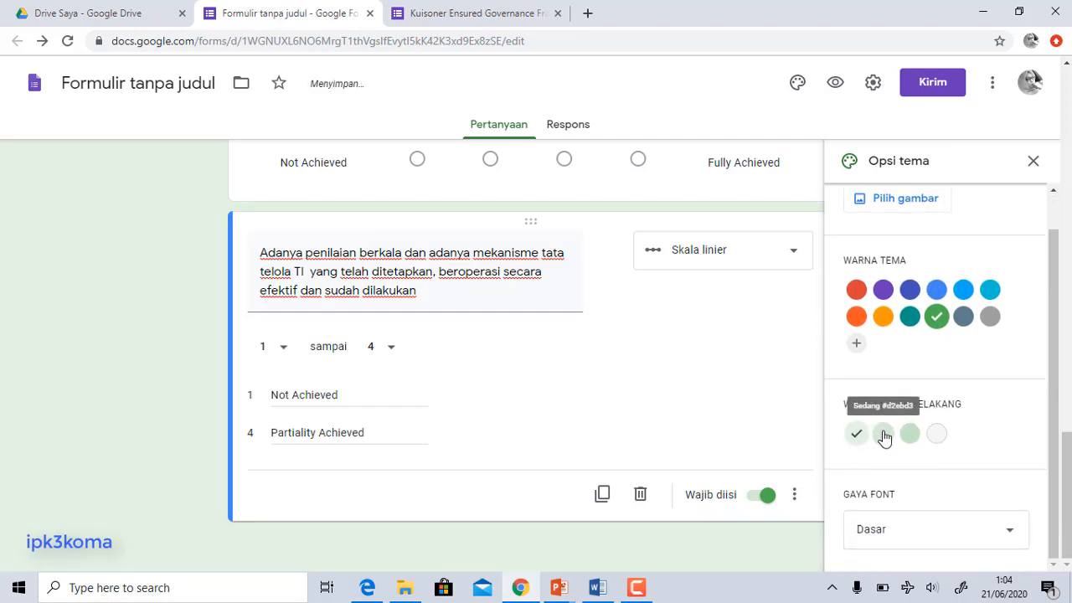
pyautogui.click(884, 436)
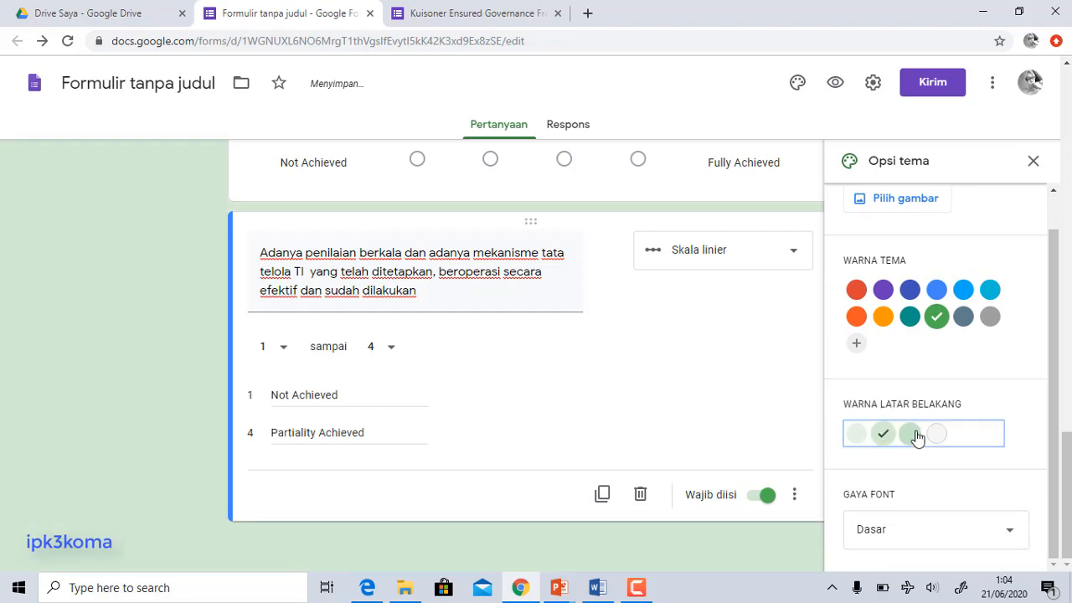
pyautogui.click(911, 435)
pyautogui.click(934, 435)
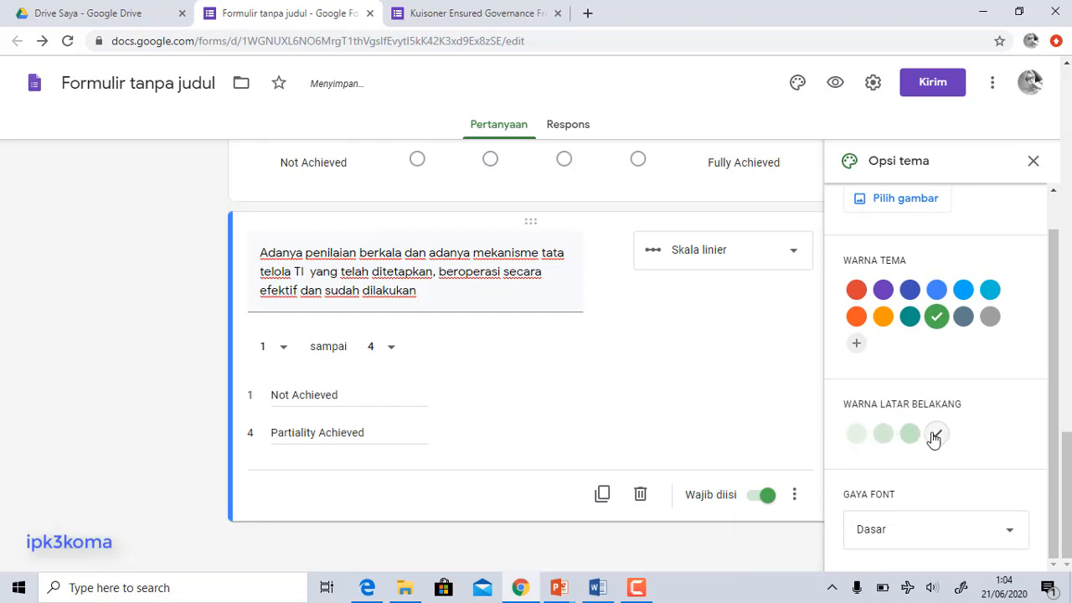
pyautogui.click(910, 434)
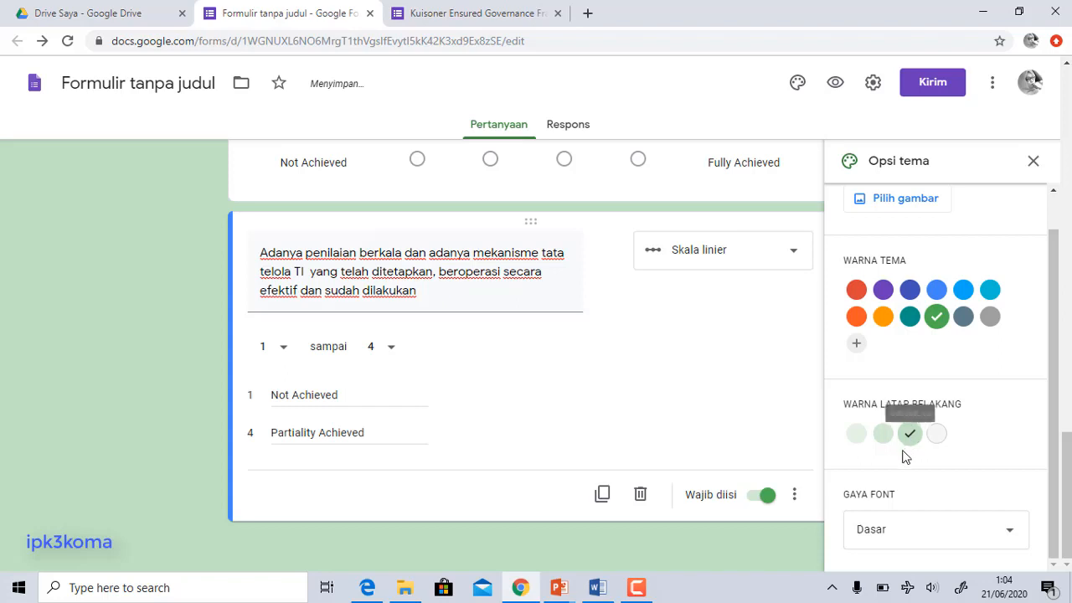
pyautogui.click(918, 529)
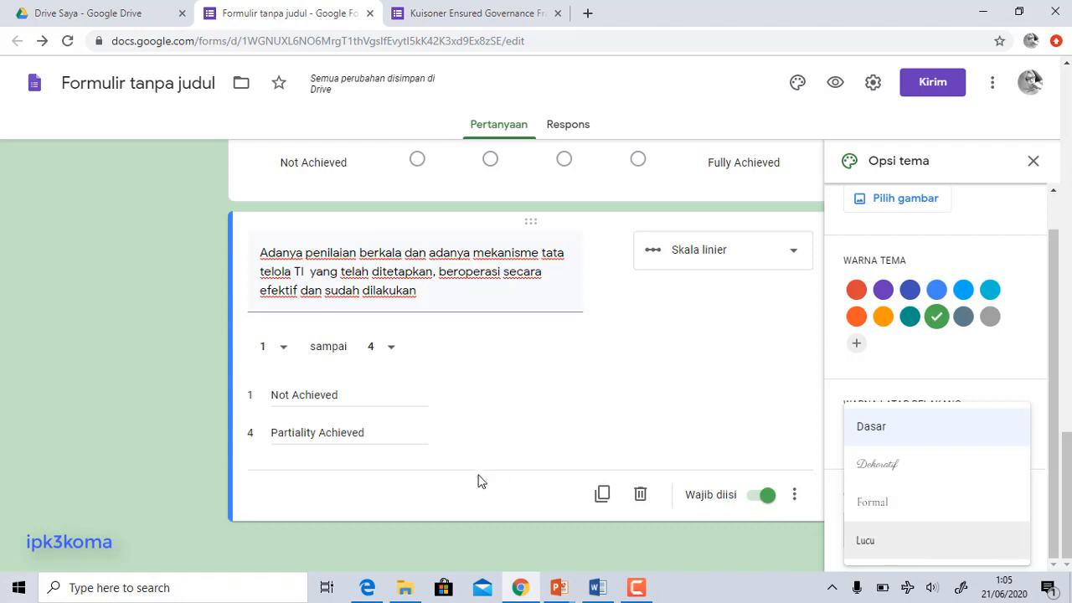
pyautogui.click(761, 562)
# Step: Insert the teal header image with the blue-eyed insect on a flower from the Kantor dan Sekolah theme category
pyautogui.scroll(1, 828, 517)
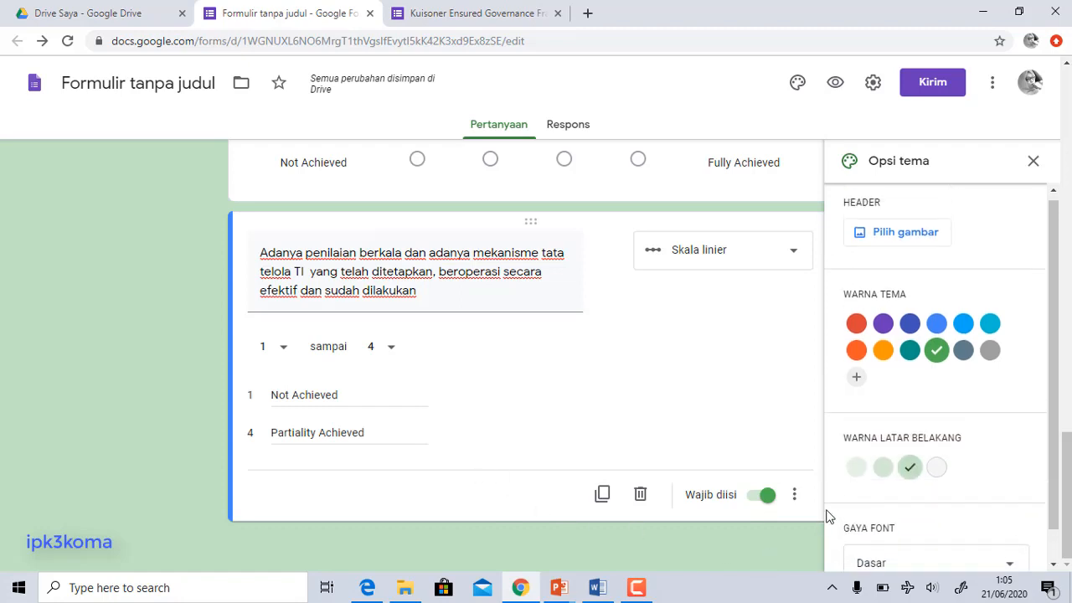
pyautogui.click(928, 243)
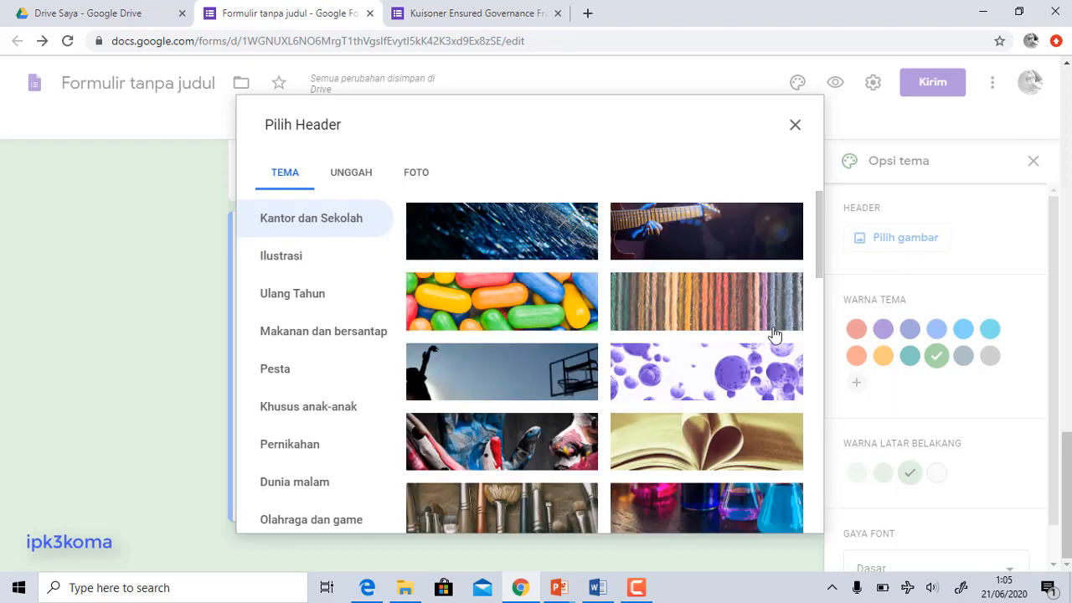
pyautogui.scroll(-1, 774, 335)
pyautogui.scroll(-1, 773, 335)
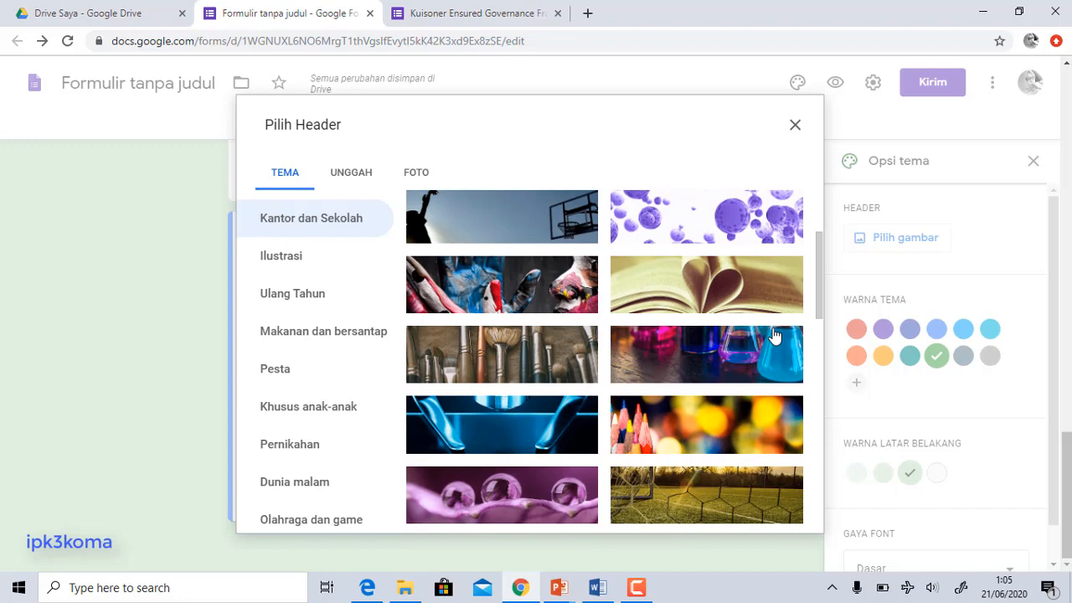
pyautogui.scroll(-2, 772, 335)
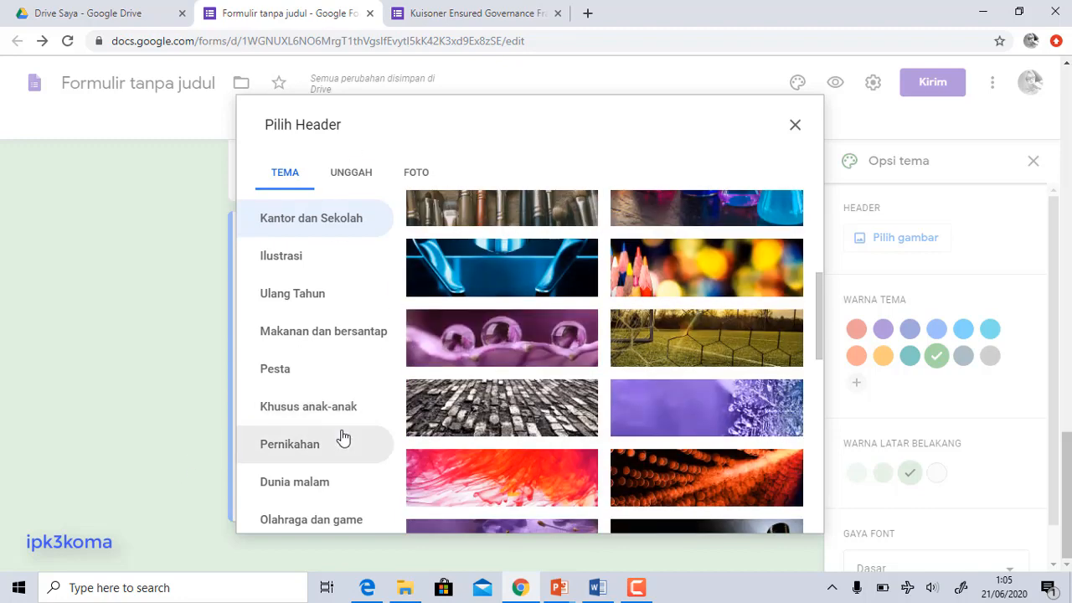
pyautogui.scroll(4, 436, 437)
pyautogui.scroll(-4, 435, 437)
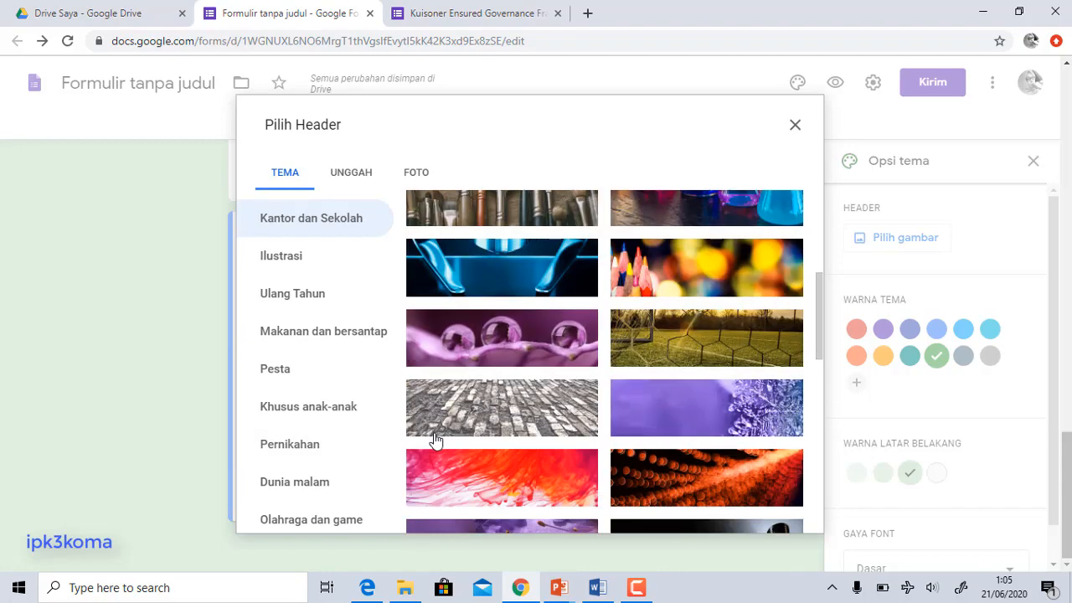
pyautogui.scroll(-2, 435, 440)
pyautogui.scroll(-2, 436, 440)
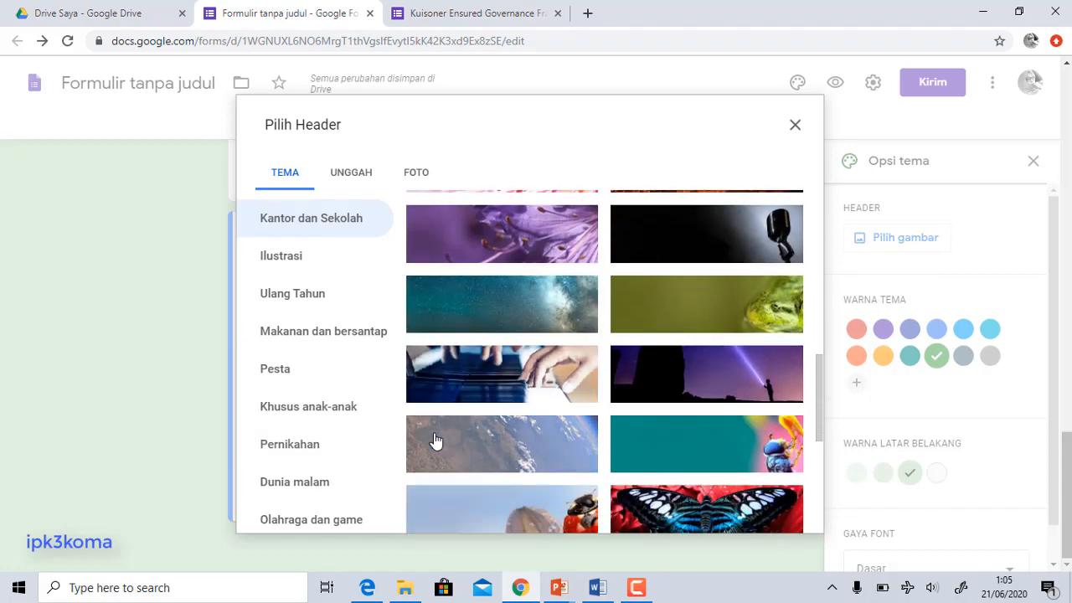
pyautogui.scroll(-1, 435, 440)
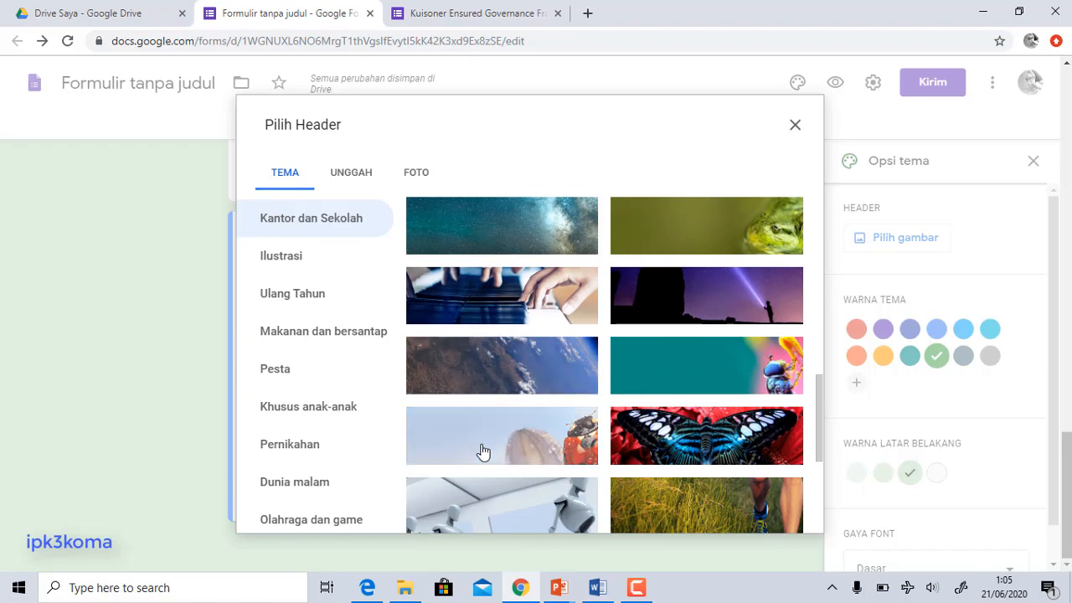
pyautogui.scroll(-1, 483, 450)
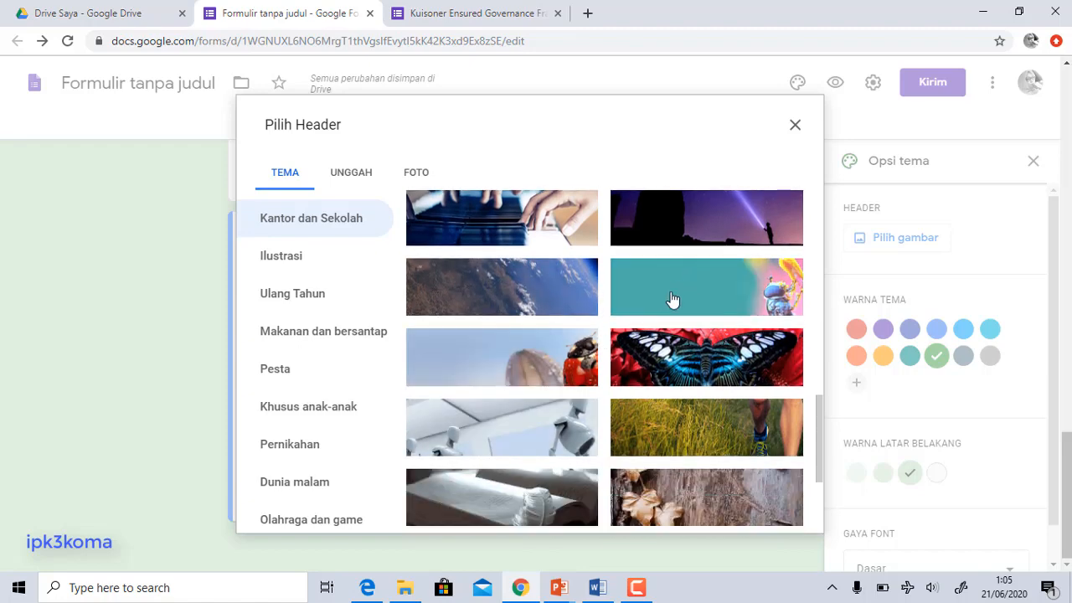
pyautogui.click(690, 293)
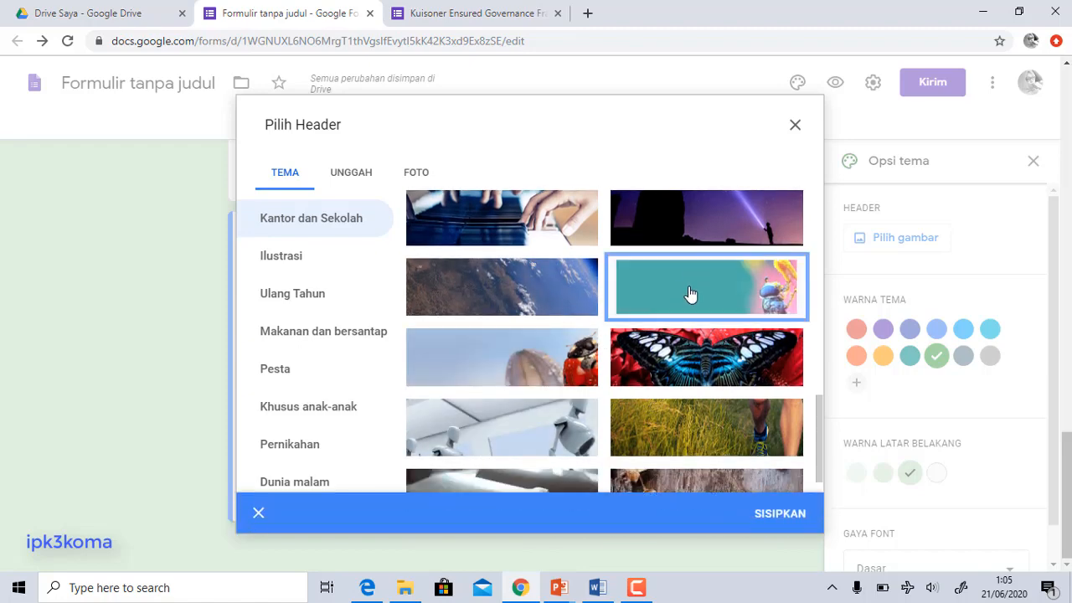
pyautogui.click(774, 513)
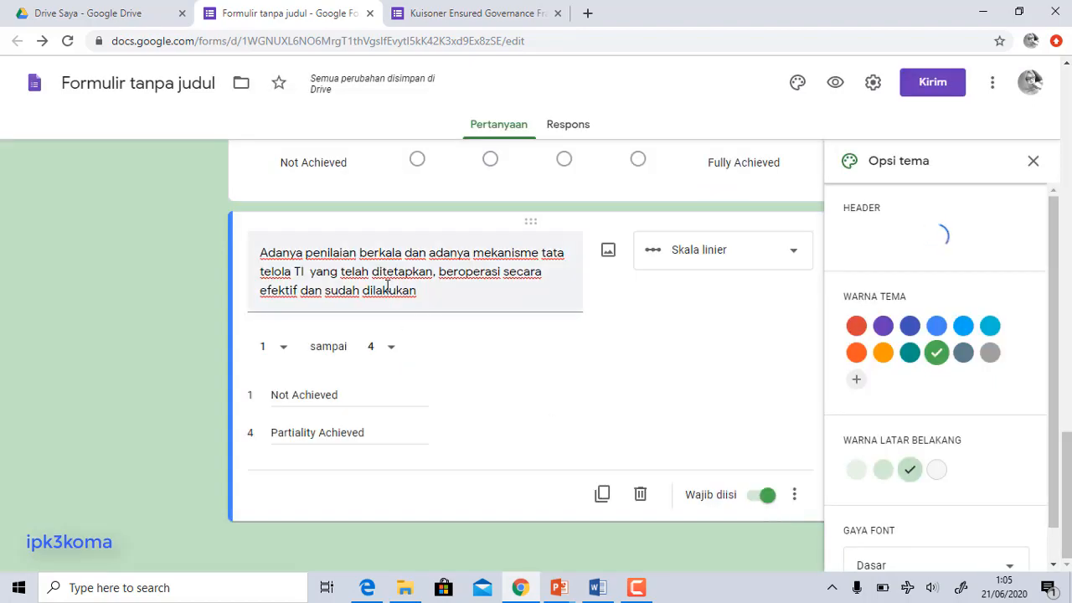
pyautogui.scroll(15, 386, 279)
pyautogui.scroll(10, 386, 287)
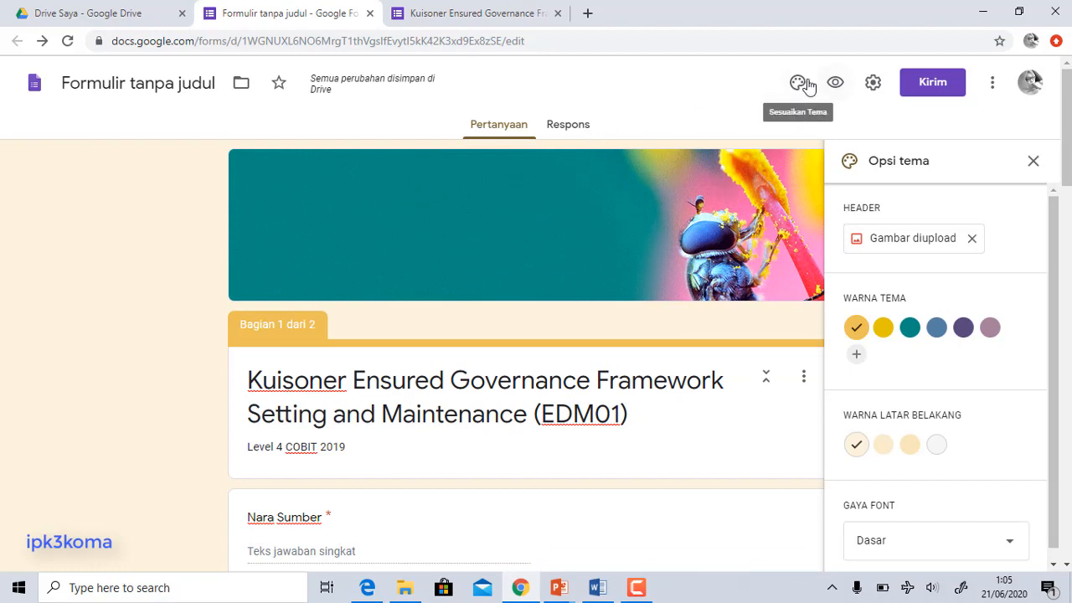
# Step: Preview the form with its header image, return to the editor, close the theme options, and review the form's two sections
pyautogui.click(835, 82)
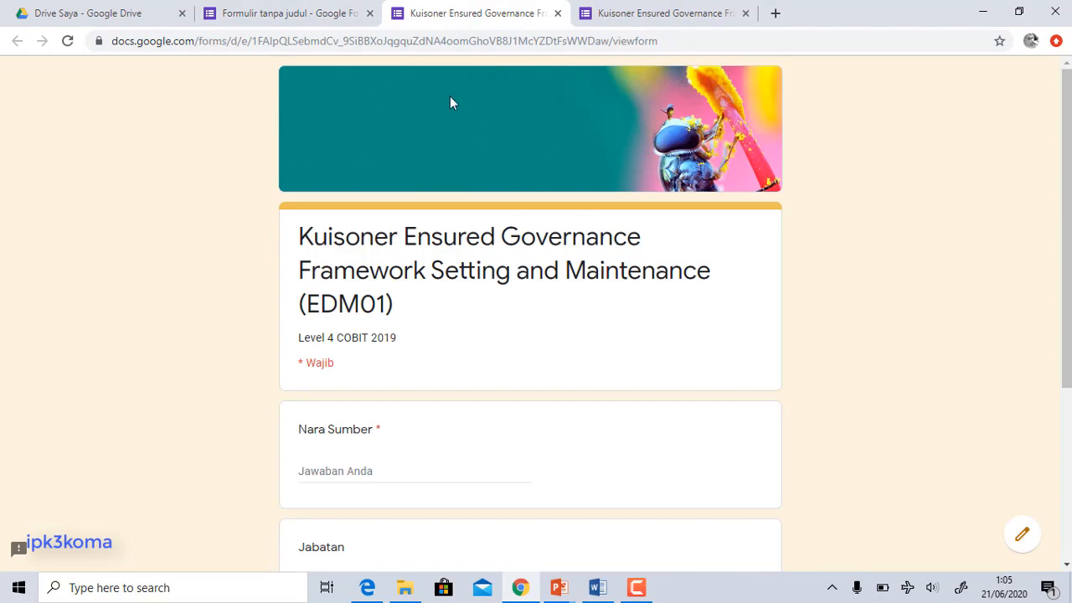
pyautogui.click(312, 12)
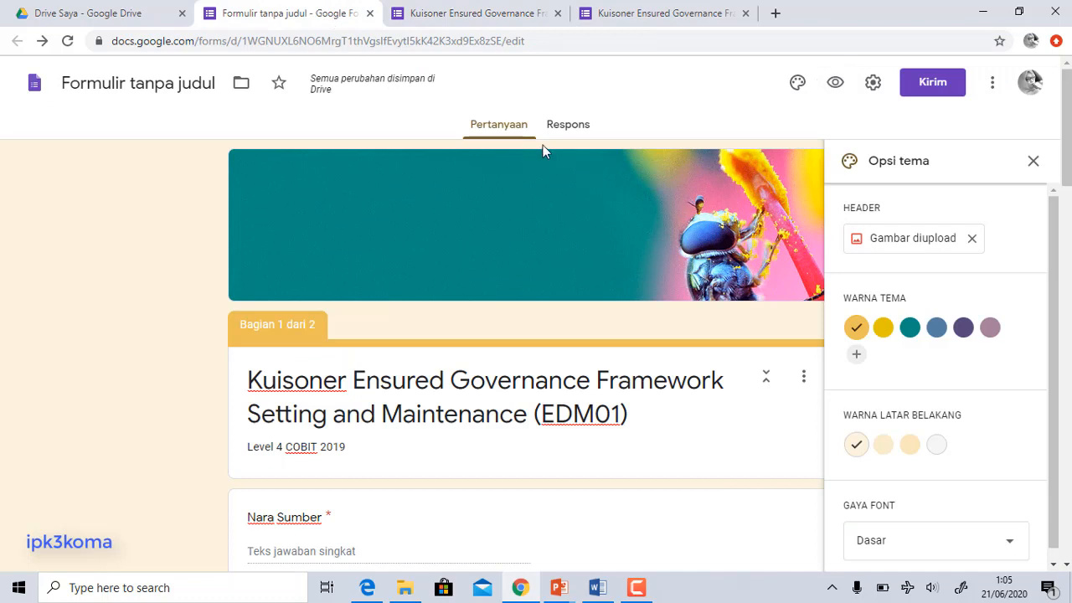
pyautogui.scroll(-2, 712, 362)
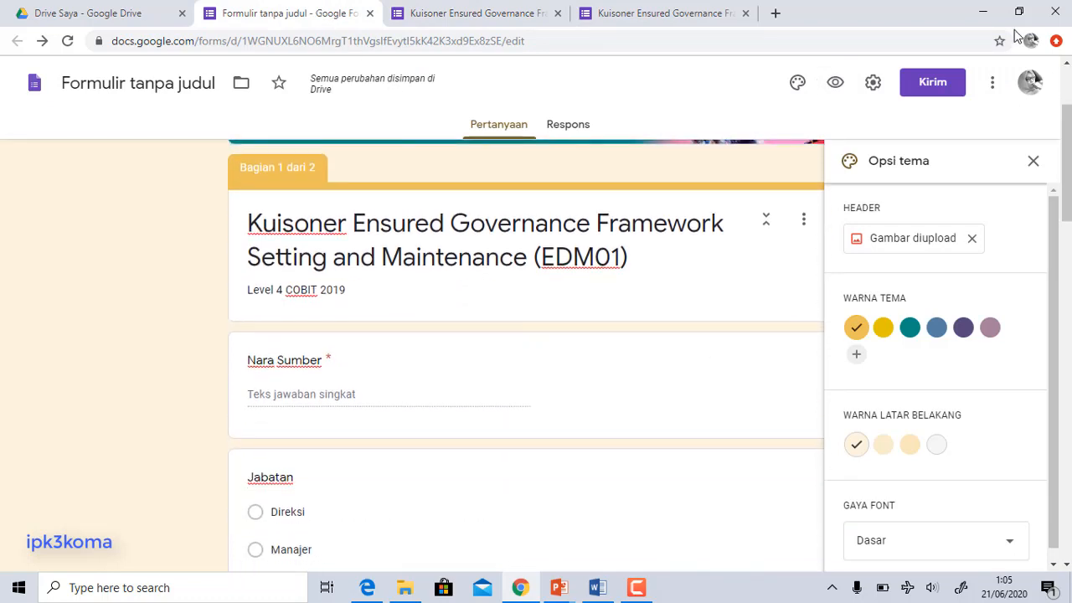
pyautogui.click(1033, 161)
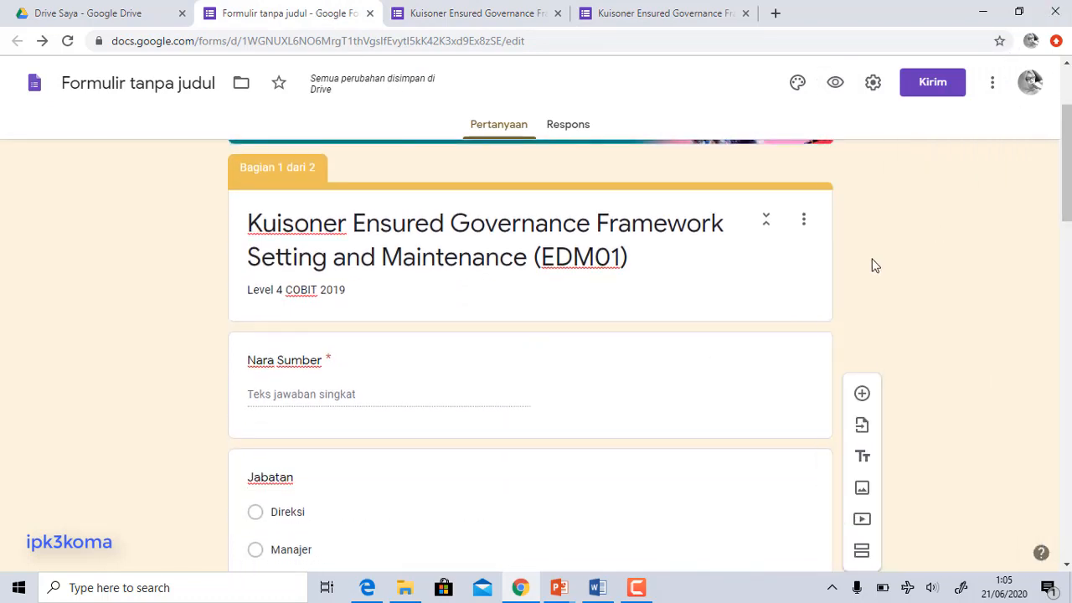
pyautogui.scroll(-1, 828, 310)
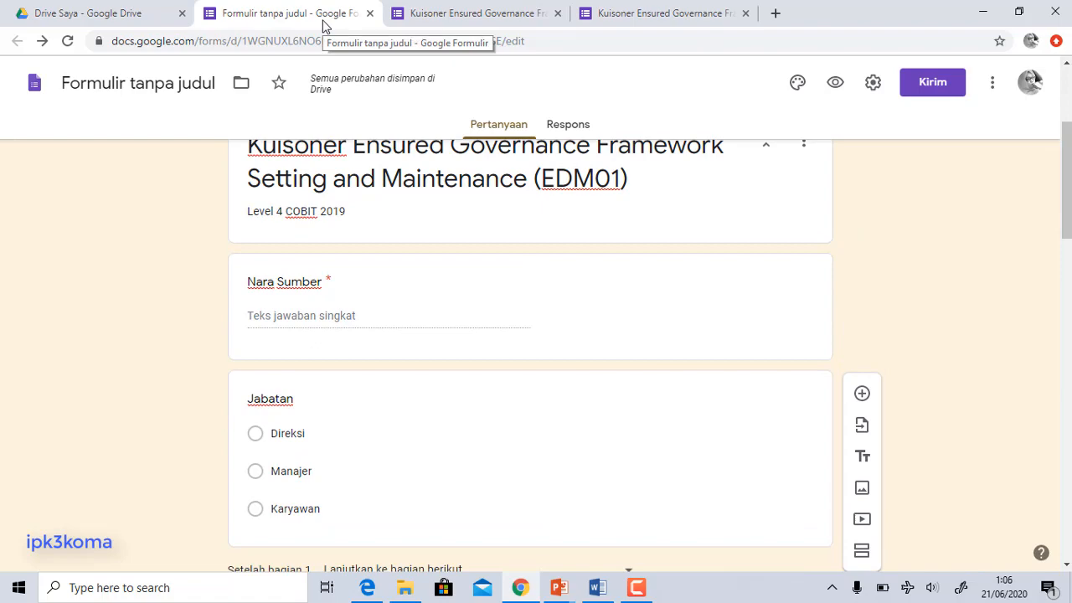
pyautogui.scroll(-4, 512, 382)
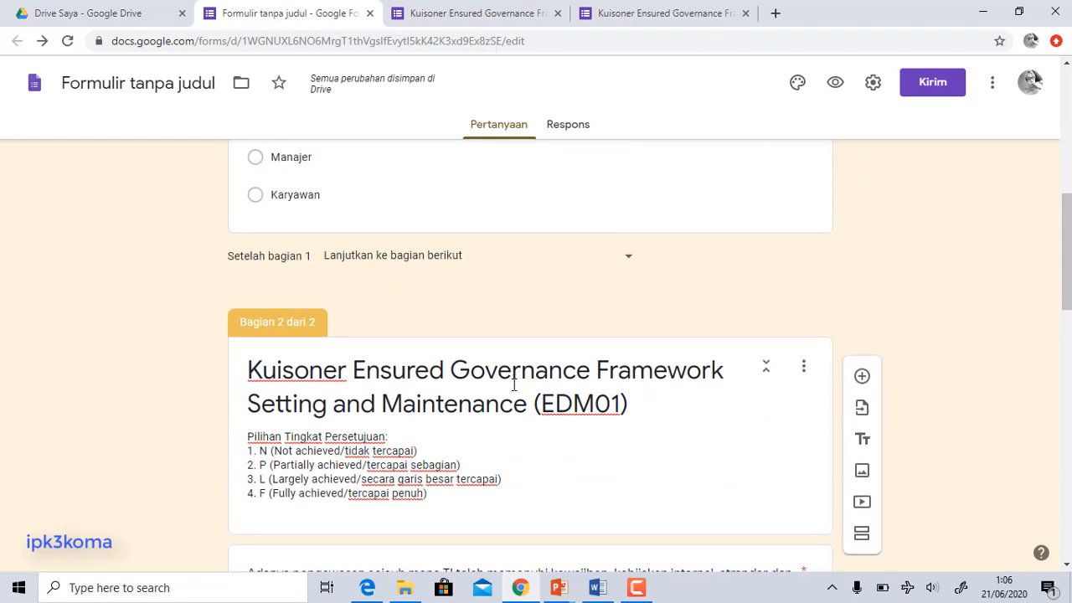
pyautogui.scroll(-2, 513, 385)
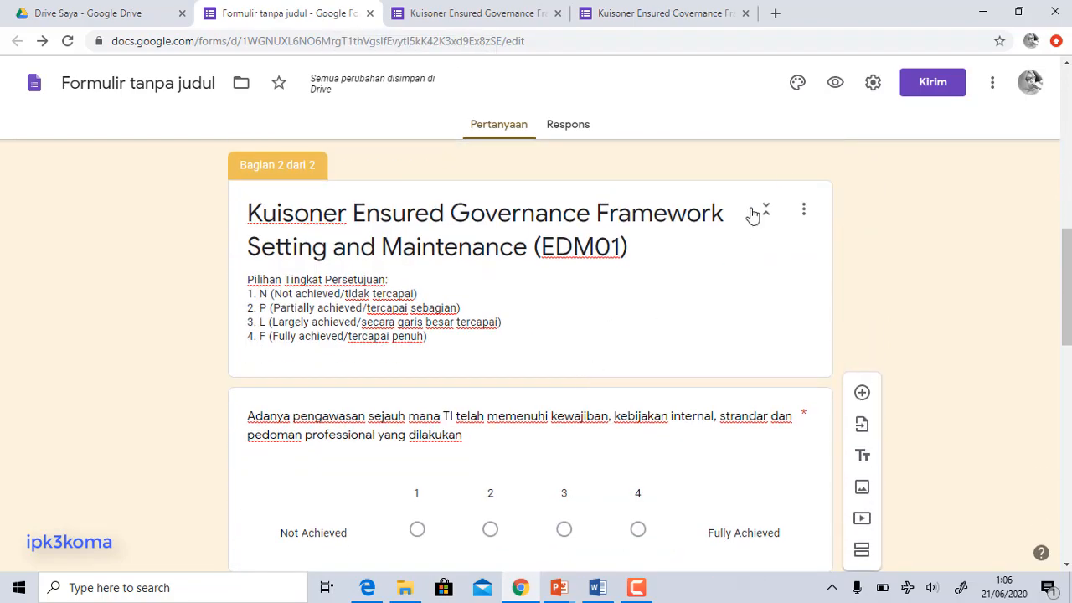
# Step: Open the form's sending options, shorten the share link's URL, and copy the shortened link
pyautogui.click(932, 94)
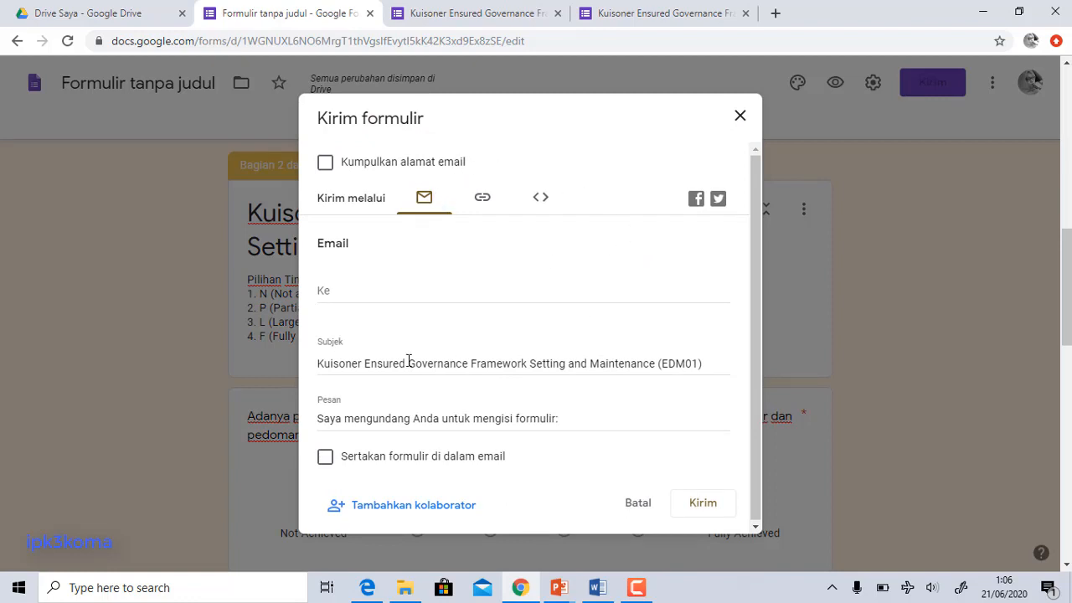
pyautogui.click(394, 292)
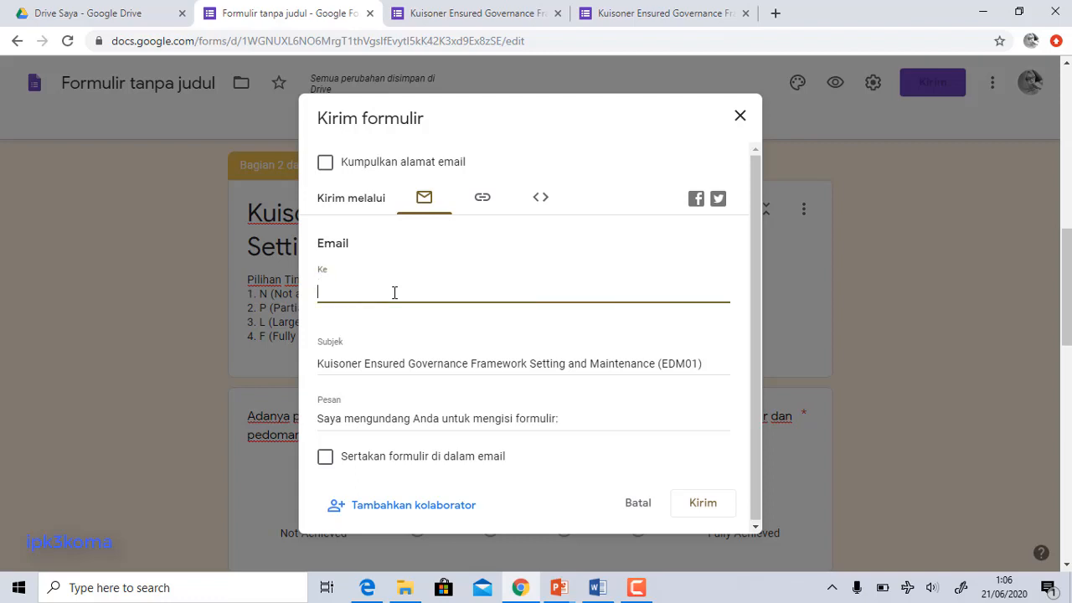
pyautogui.click(483, 199)
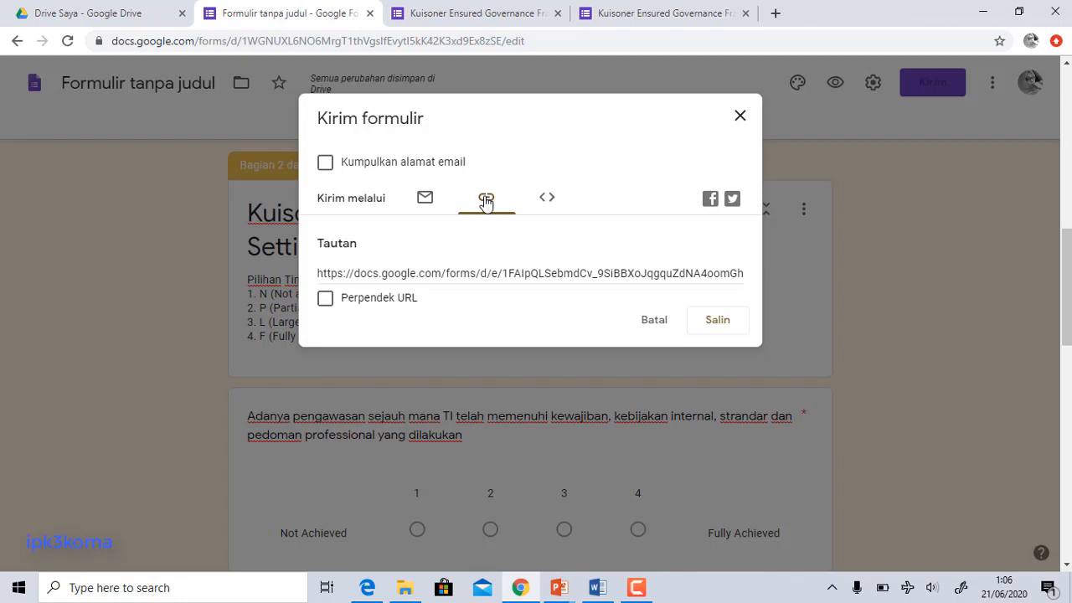
pyautogui.click(326, 299)
pyautogui.hotkey('ctrl', 'c')
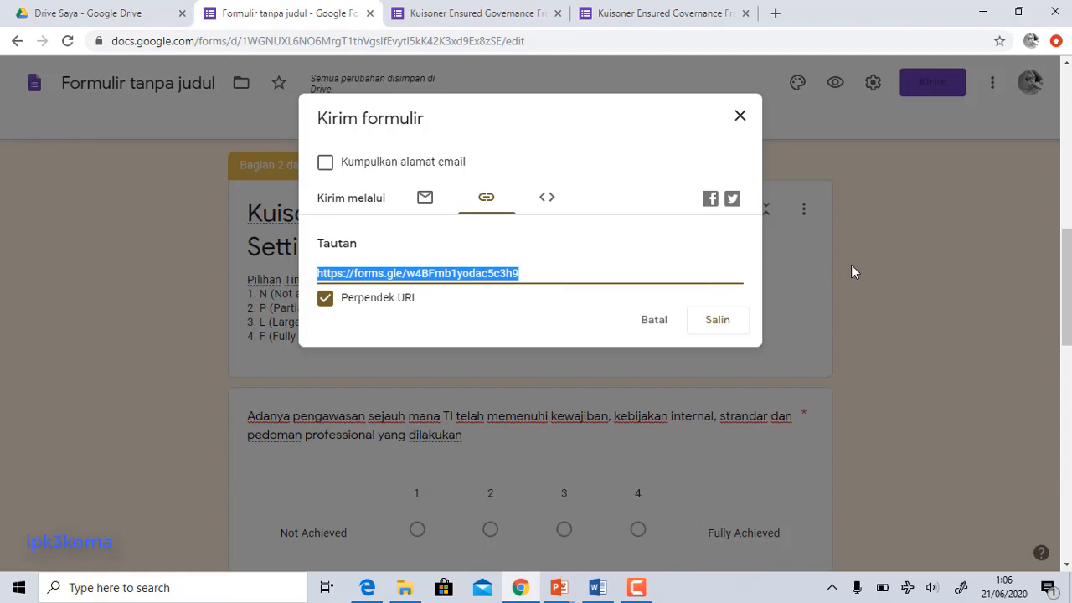
pyautogui.click(716, 322)
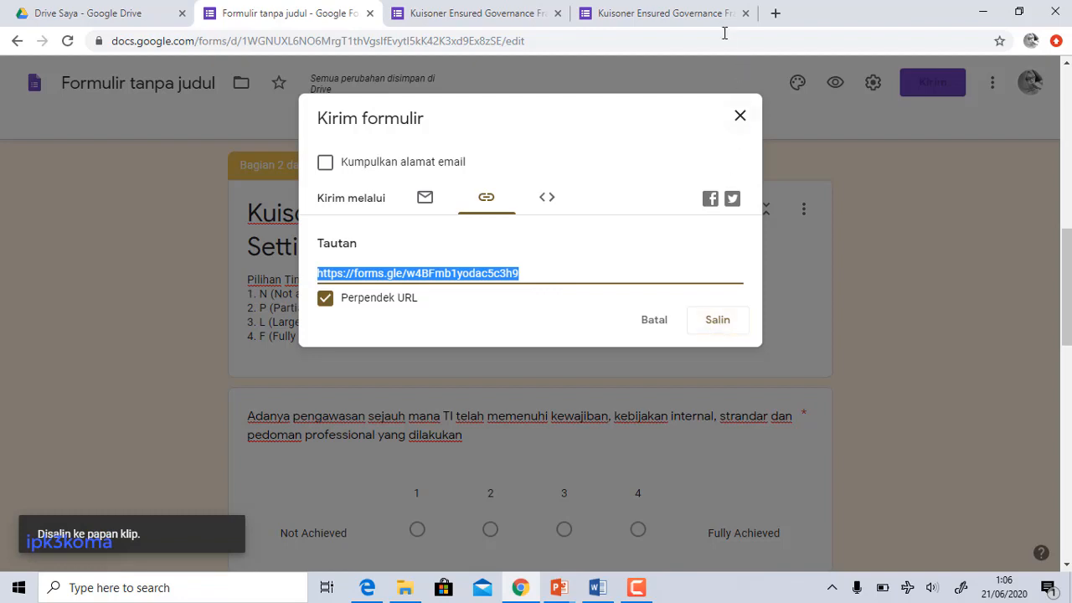
# Step: Enable Kumpulkan alamat email for the form, look at the HTML embed code, and close the sending options
pyautogui.click(336, 170)
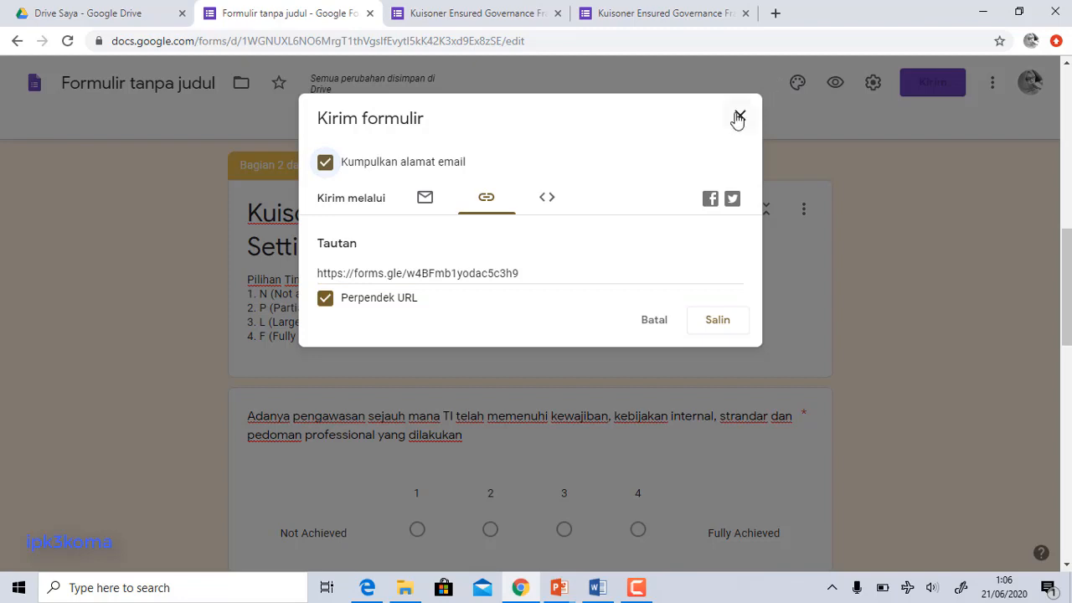
pyautogui.click(550, 204)
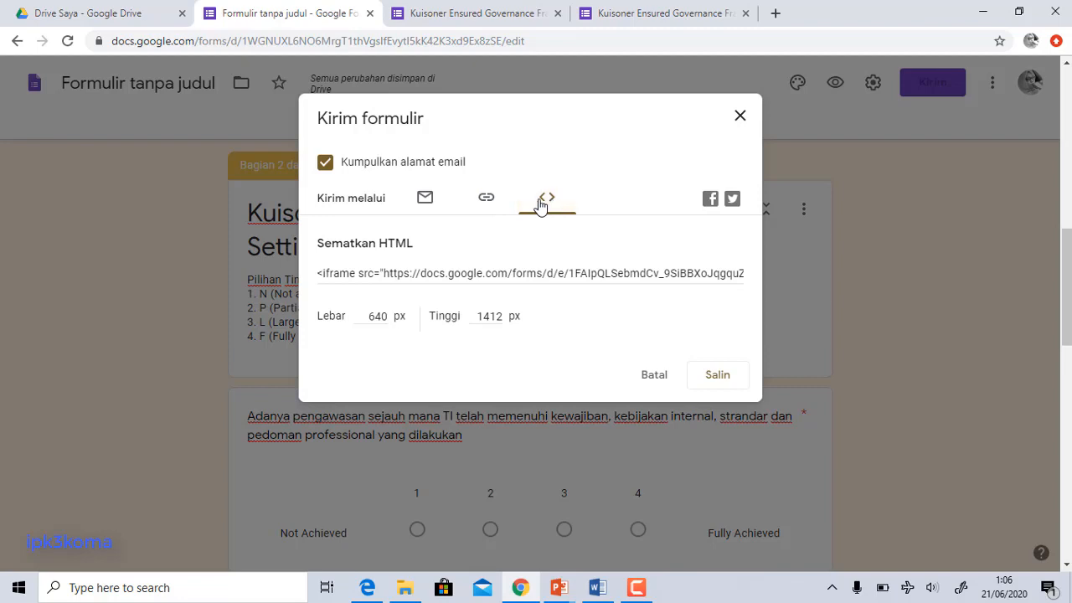
pyautogui.click(482, 207)
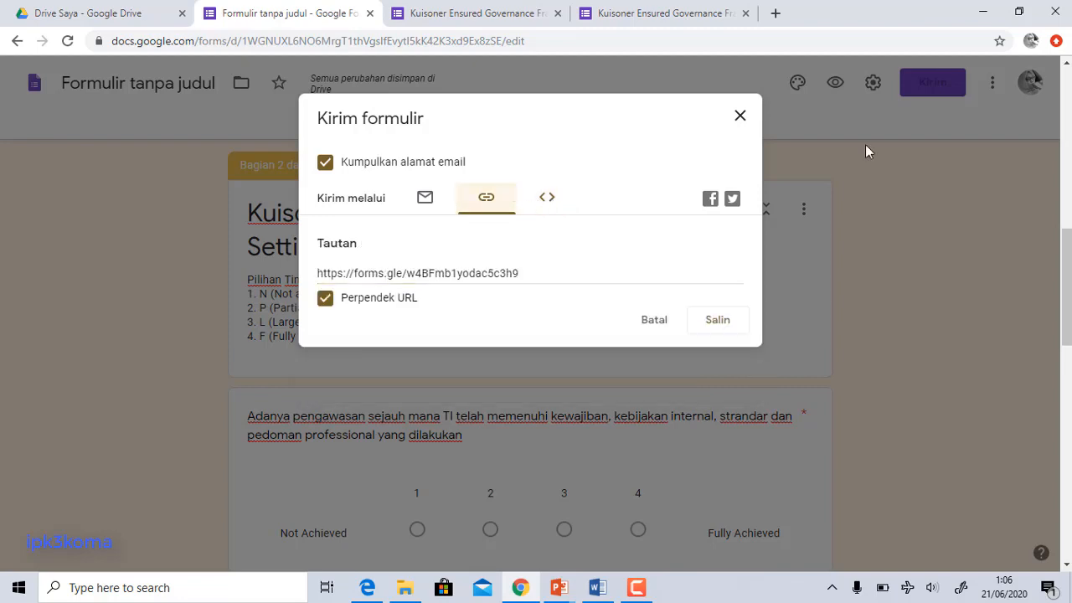
pyautogui.click(735, 122)
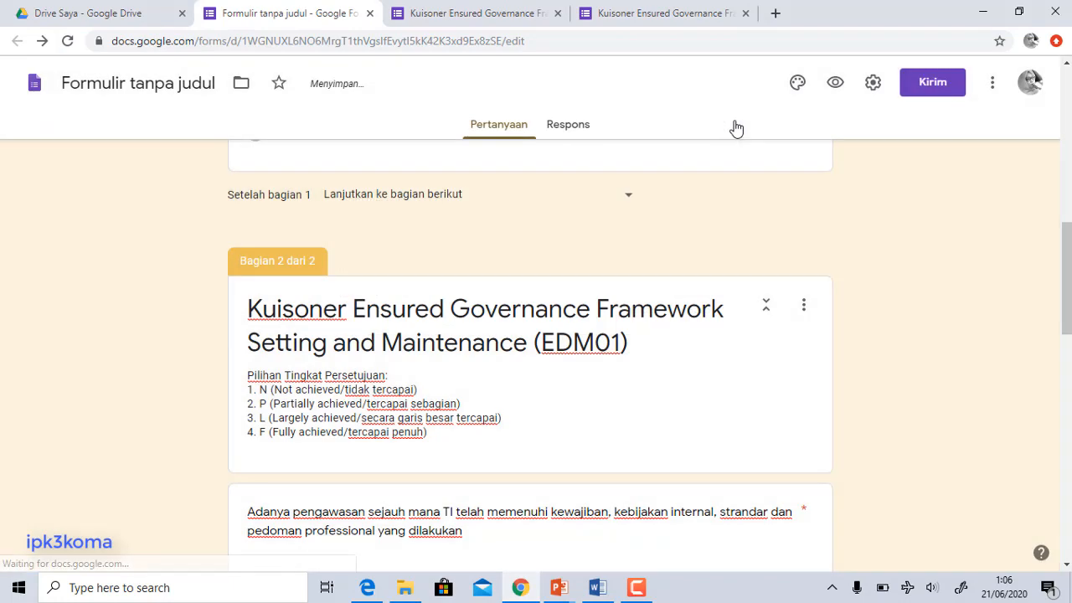
# Step: Close the two form preview pages and open the copied shortened form link in a new browser page
pyautogui.click(559, 14)
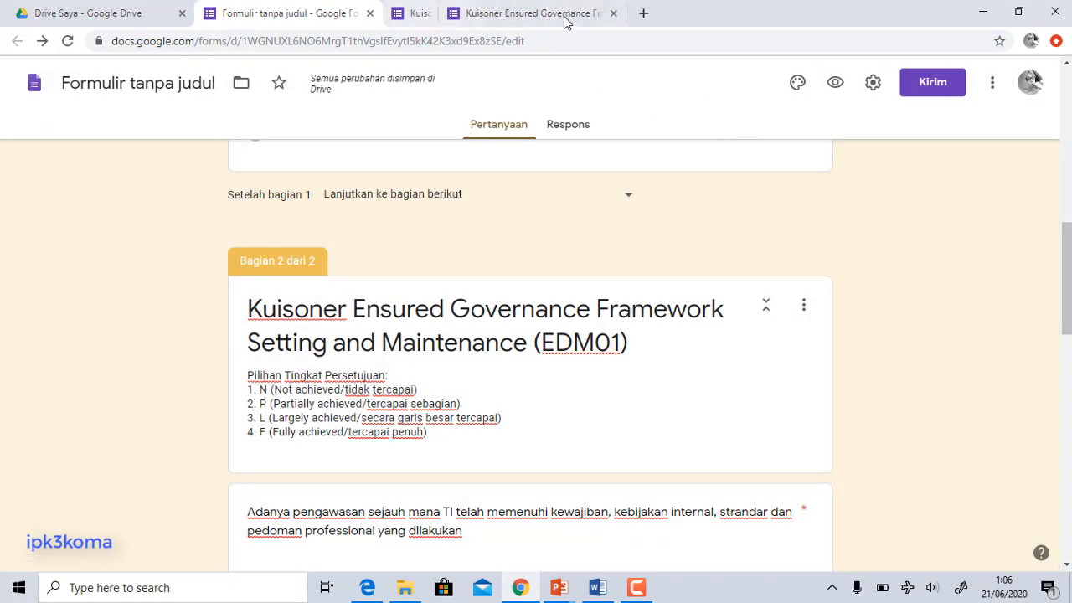
pyautogui.click(558, 14)
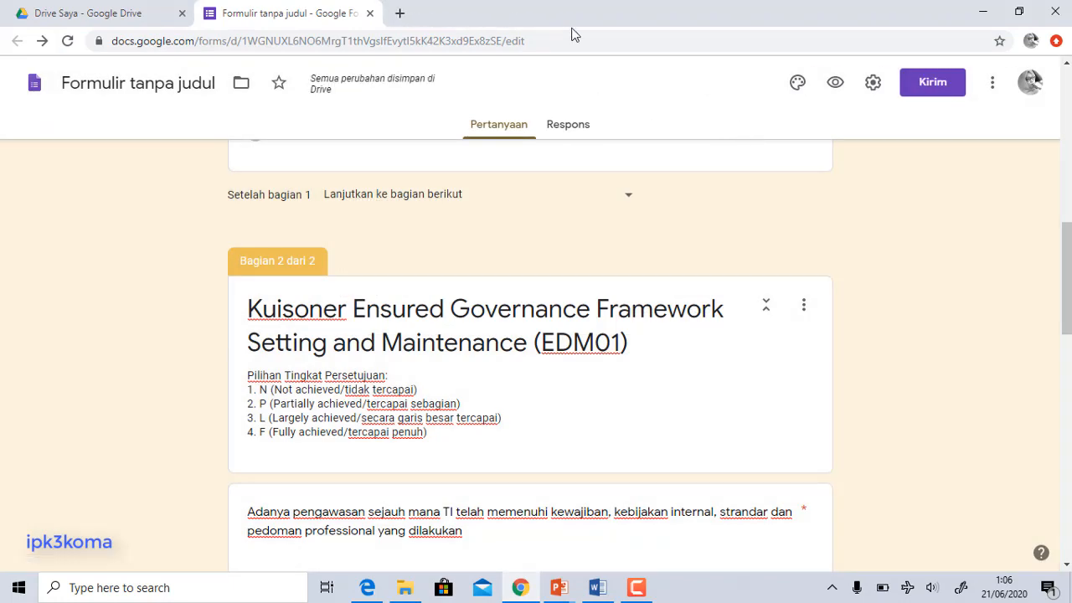
pyautogui.click(401, 13)
pyautogui.hotkey('ctrl', 'v')
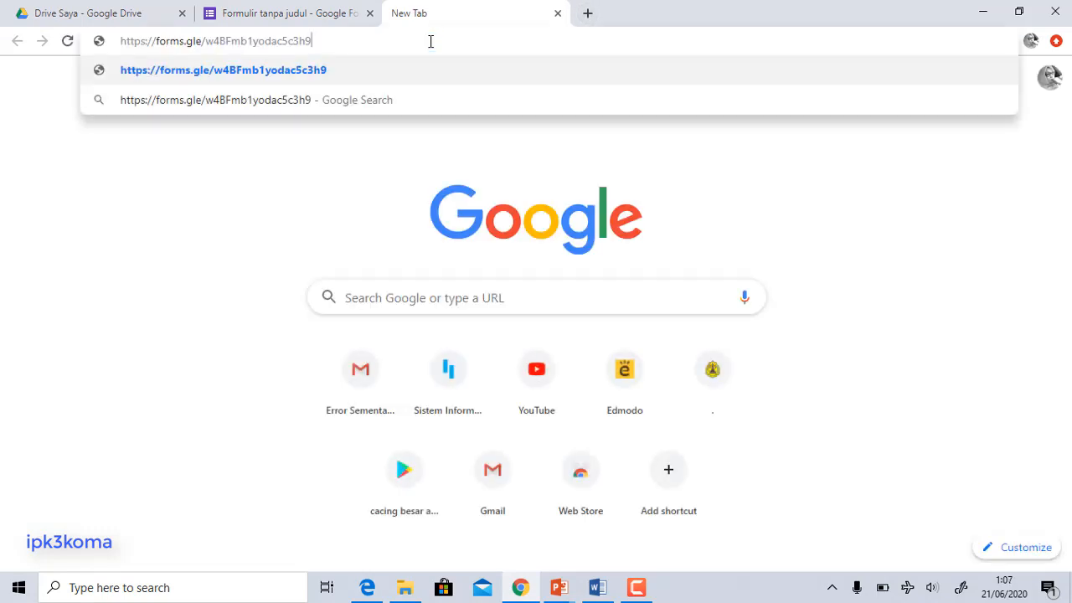
pyautogui.press('Return')
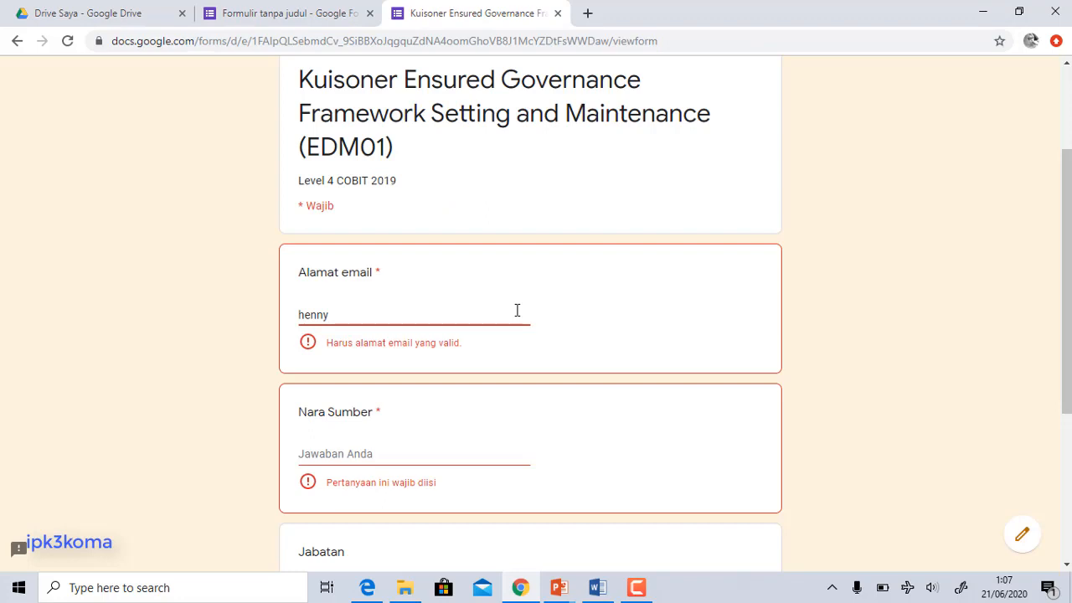
# Step: Fill in the respondent's email address and Nara Sumber name, choose Direksi as Jabatan, and continue to the second section
pyautogui.write('@usm.ac.id')
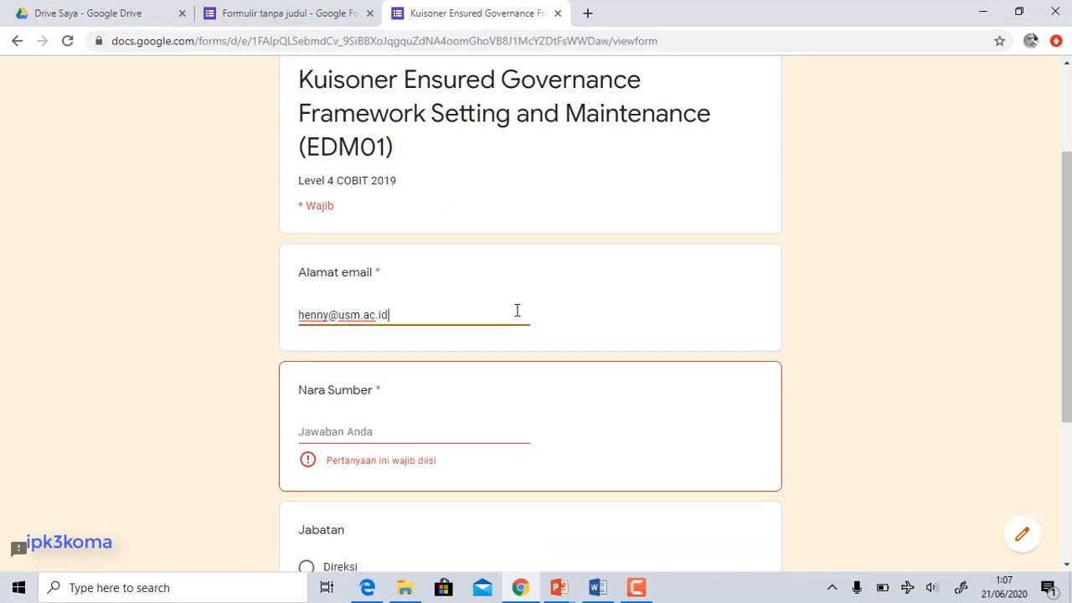
pyautogui.click(447, 426)
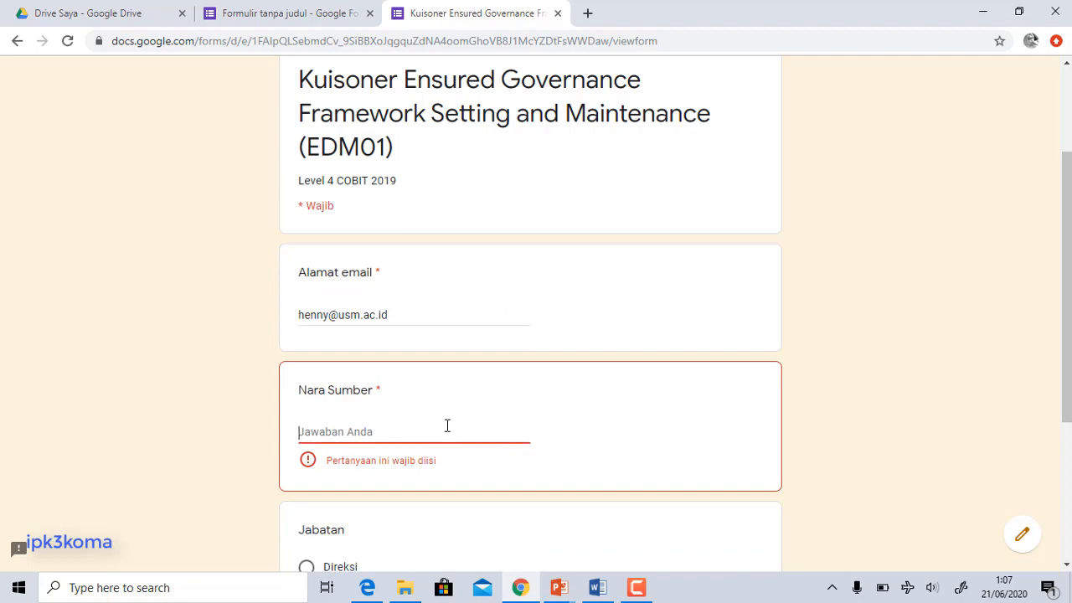
pyautogui.write('Henny')
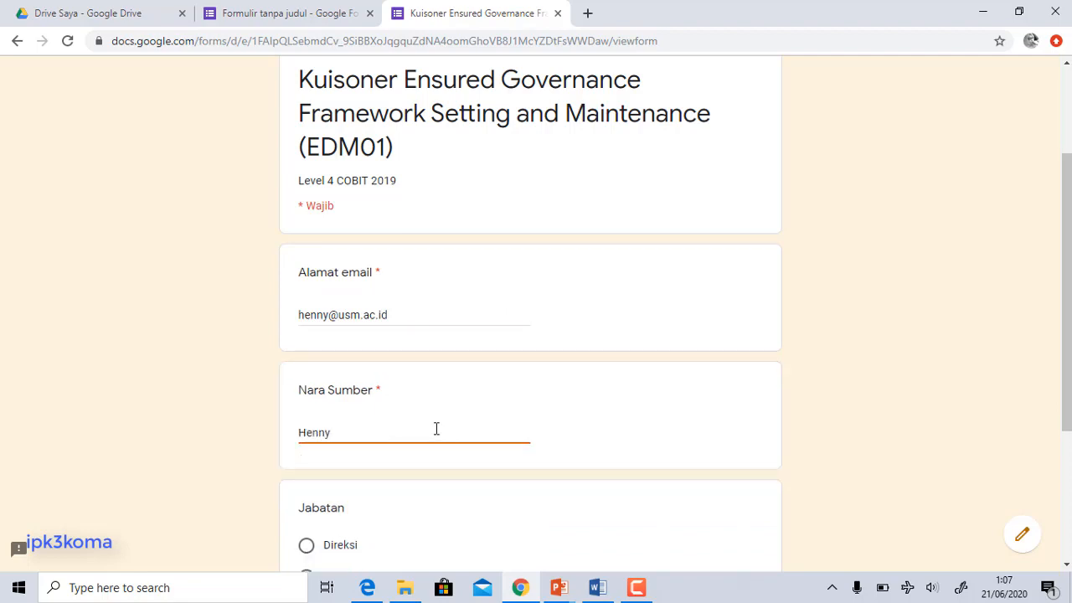
pyautogui.scroll(-3, 341, 287)
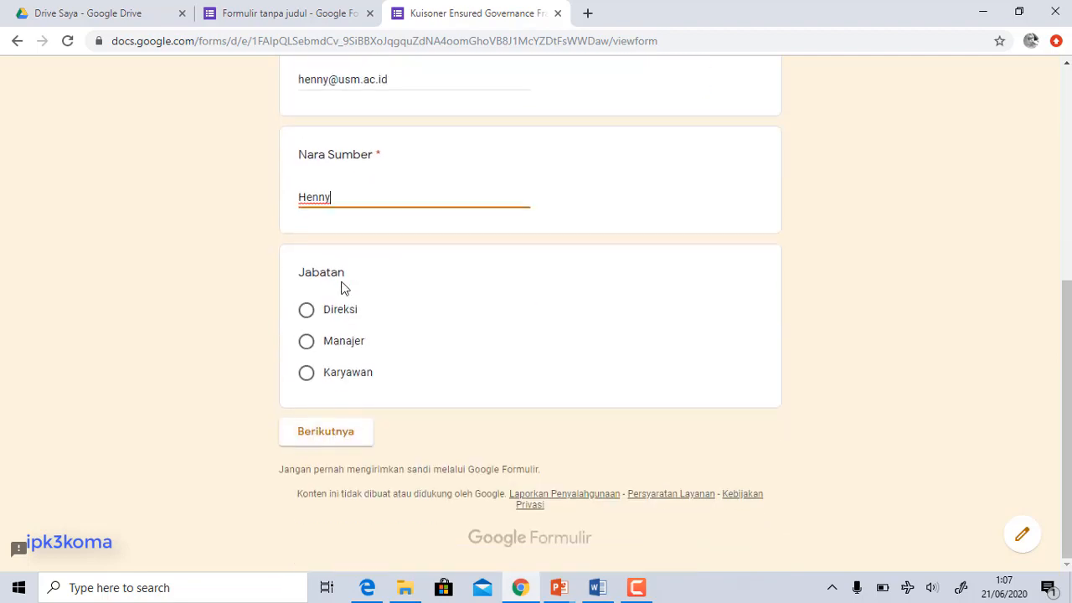
pyautogui.click(311, 311)
pyautogui.click(314, 436)
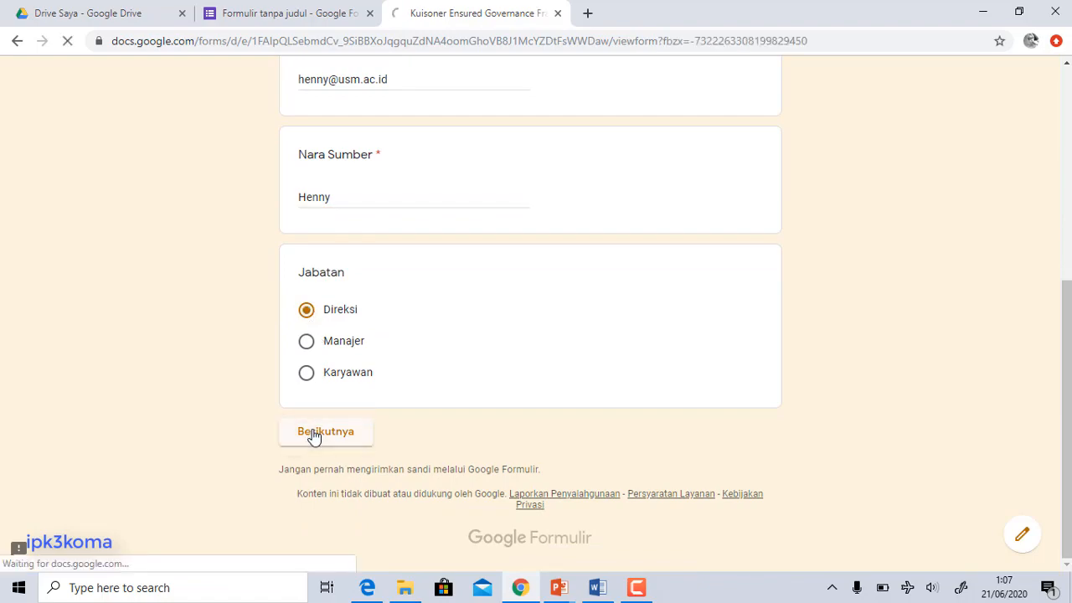
# Step: Rate the first statement about TI meeting its obligations 3 and the second about system control effectiveness 4
pyautogui.scroll(-2, 809, 365)
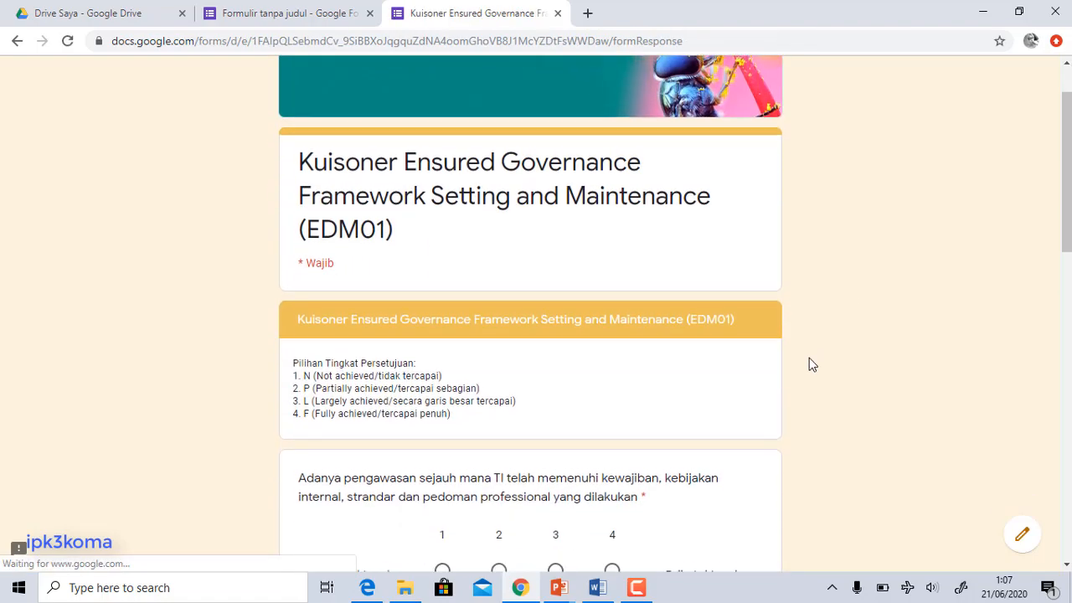
pyautogui.scroll(2, 639, 330)
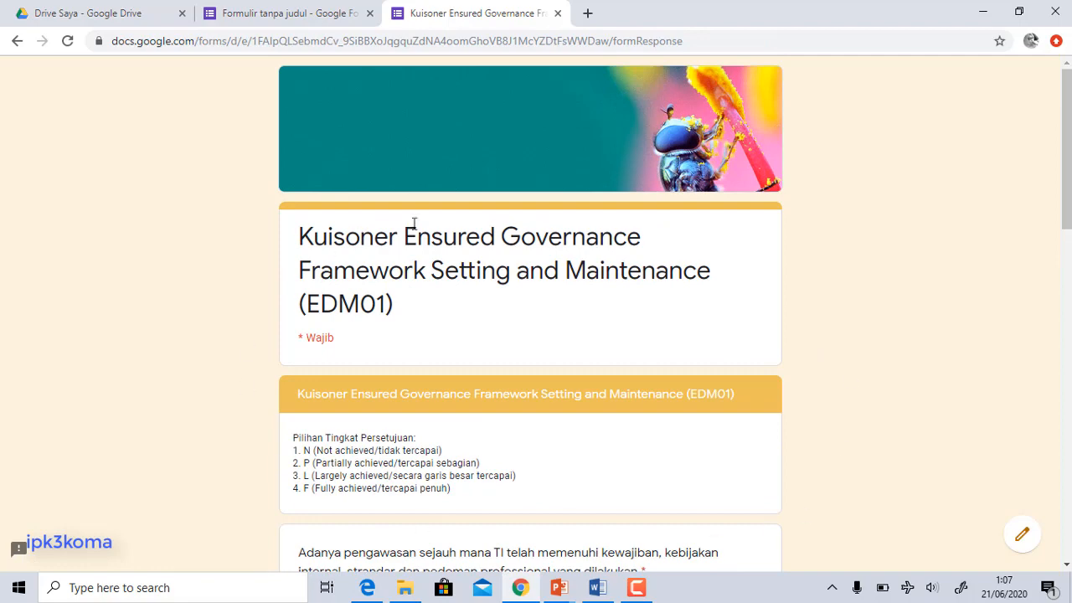
pyautogui.scroll(-1, 775, 345)
pyautogui.scroll(-2, 774, 345)
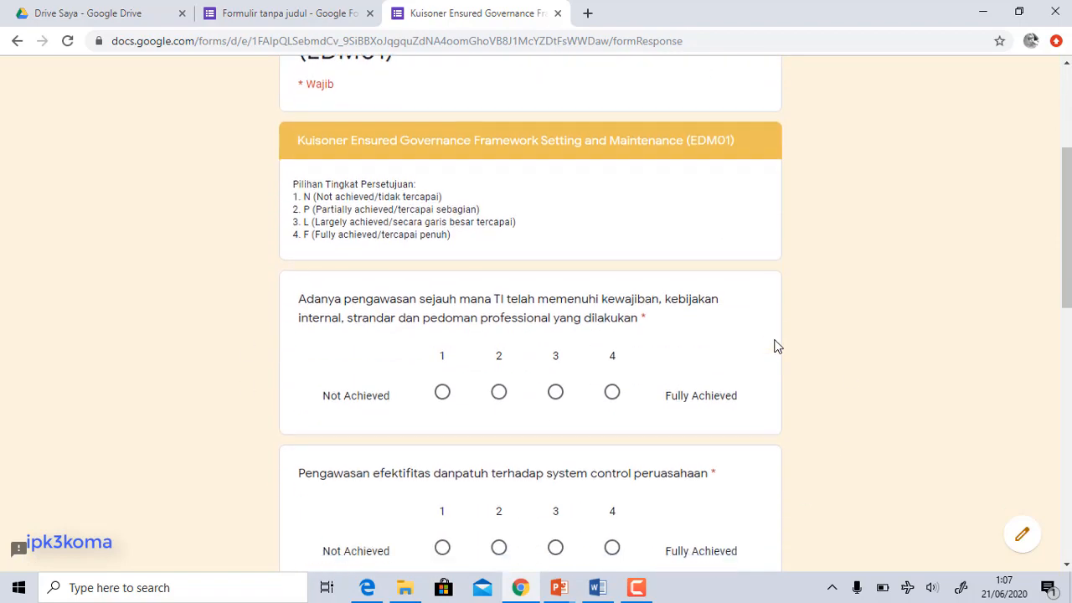
pyautogui.click(444, 335)
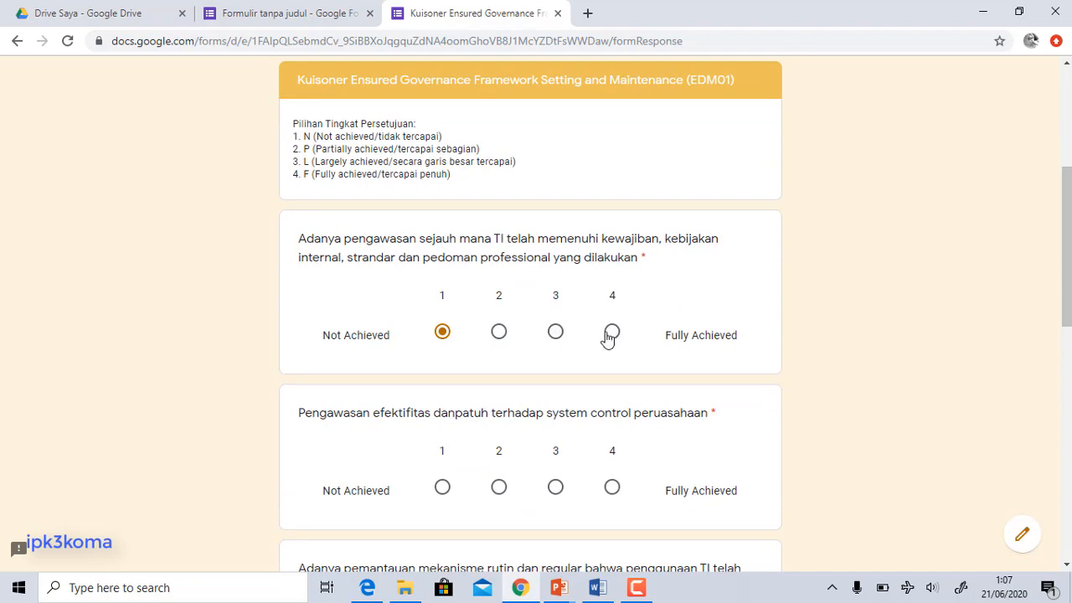
pyautogui.click(560, 337)
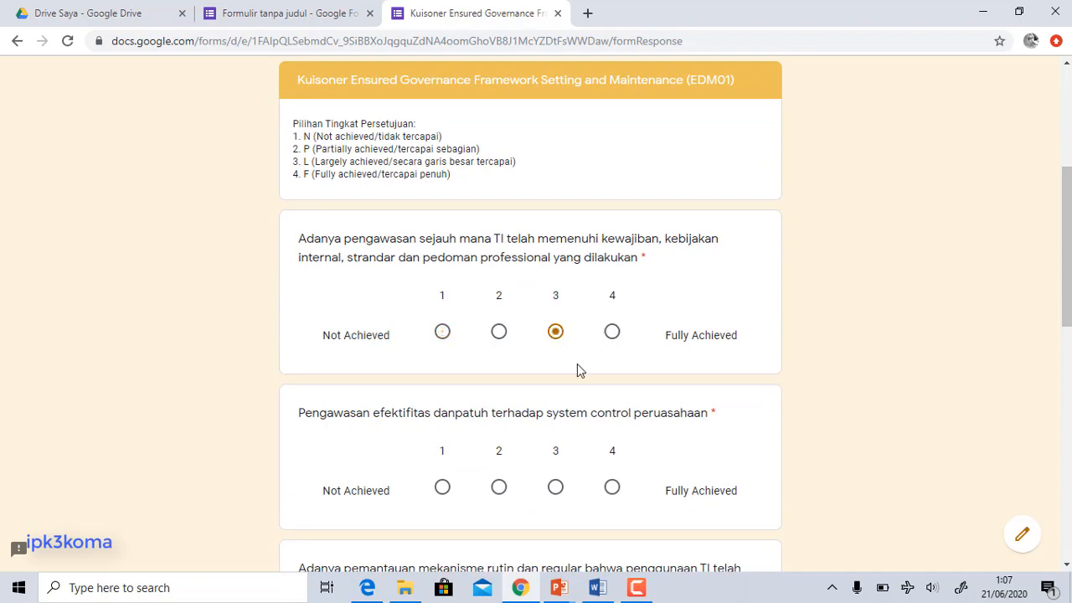
pyautogui.click(612, 489)
# Step: Rate the remaining three statements 4 and submit the response
pyautogui.scroll(-3, 617, 494)
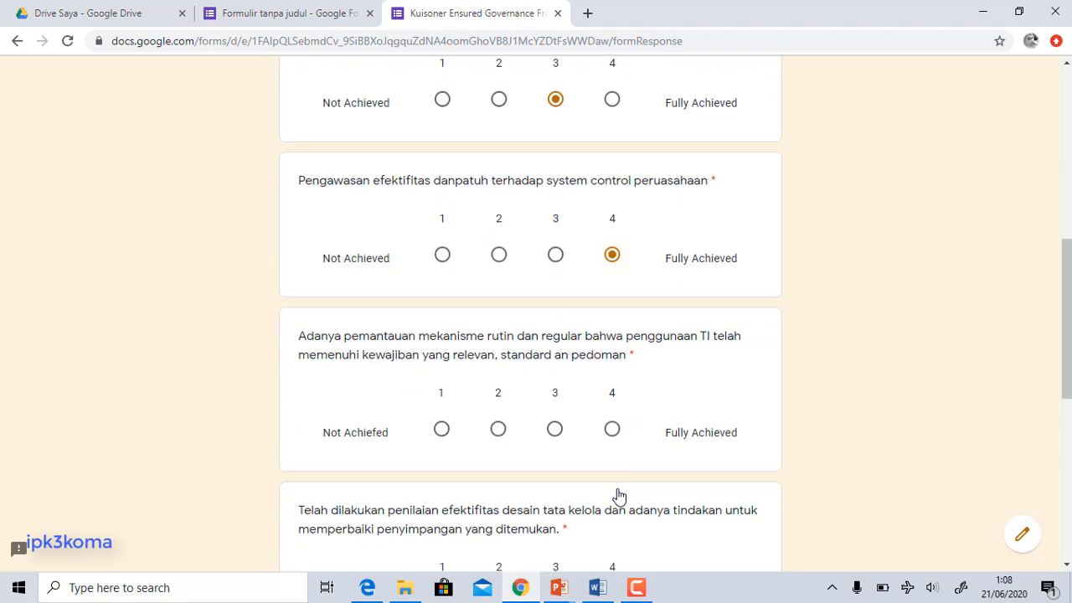
pyautogui.click(614, 432)
pyautogui.scroll(-2, 614, 444)
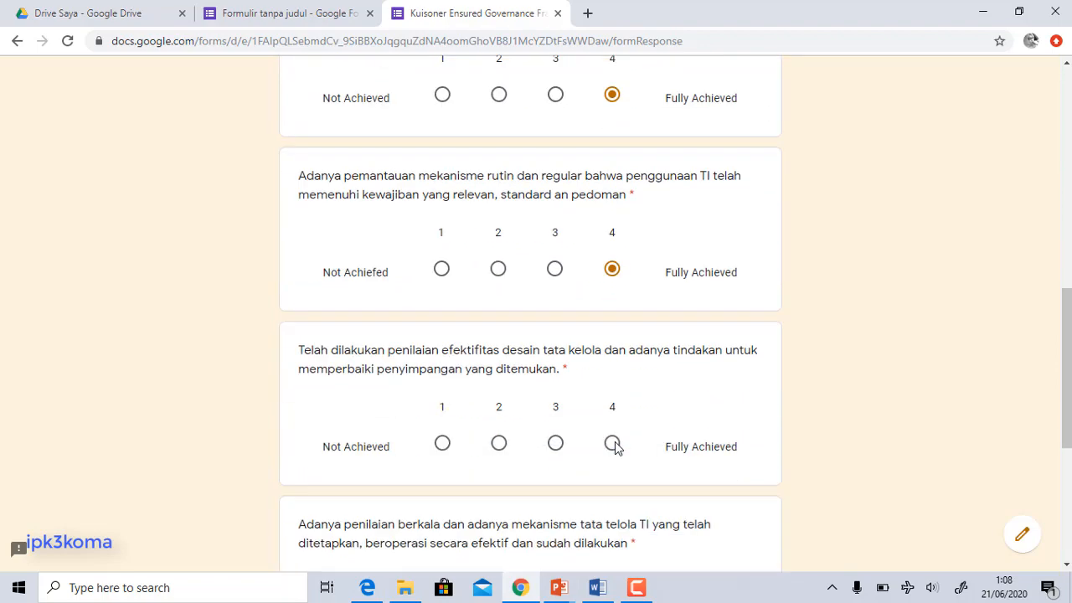
pyautogui.click(612, 444)
pyautogui.scroll(-3, 615, 504)
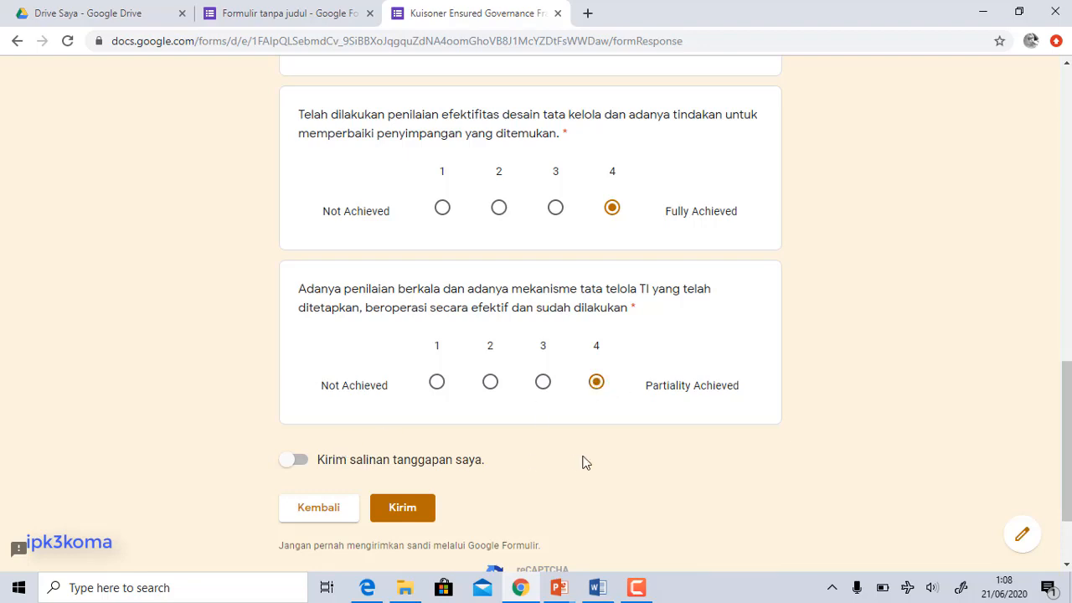
pyautogui.scroll(-3, 433, 486)
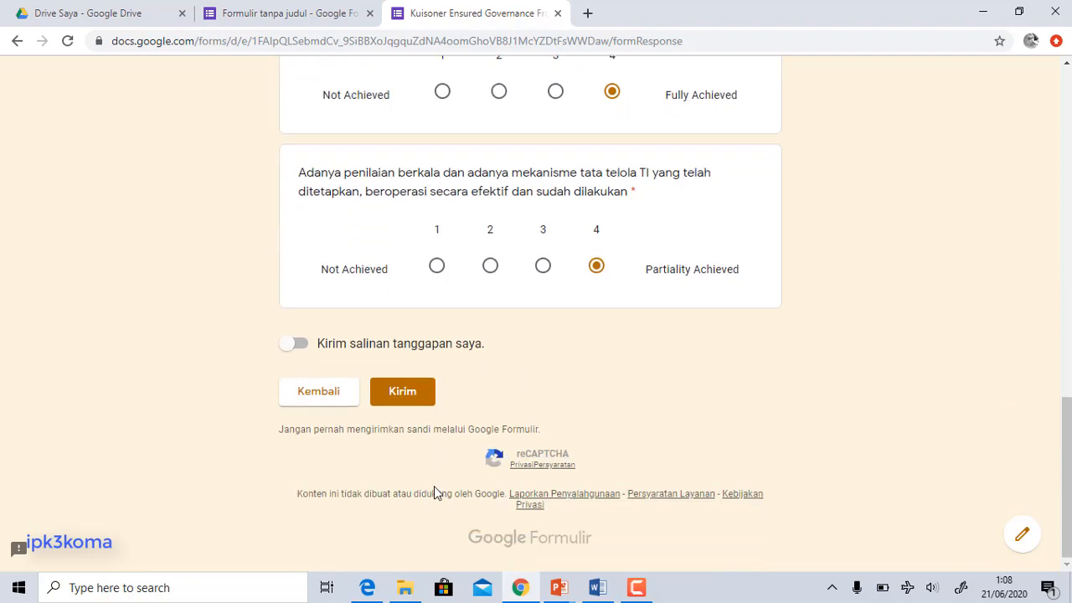
pyautogui.click(407, 392)
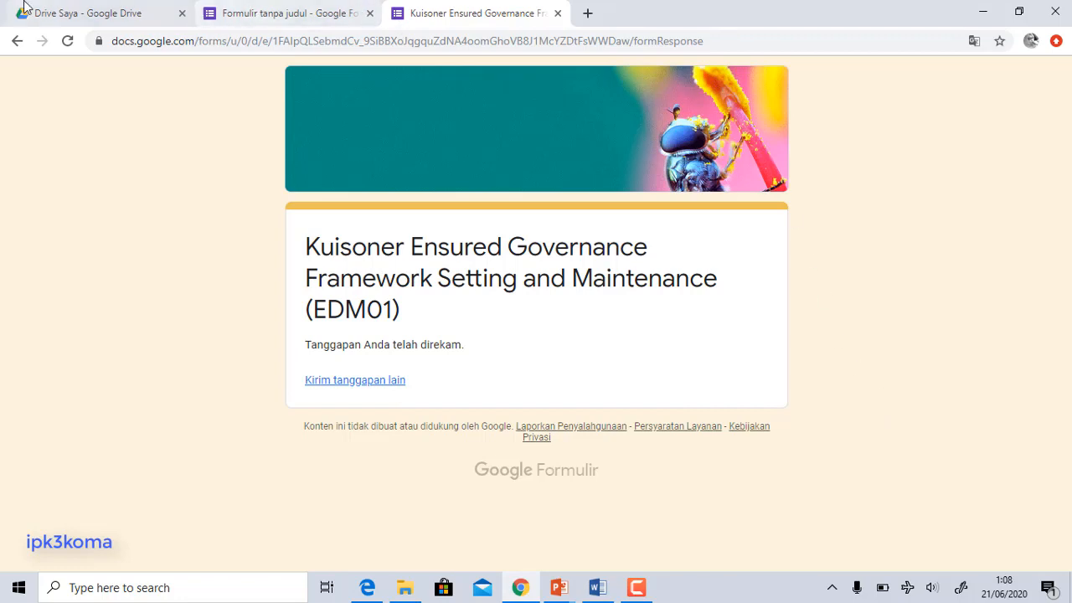
# Step: Return to Drive Saya and open the EDM01 questionnaire form for editing
pyautogui.click(47, 15)
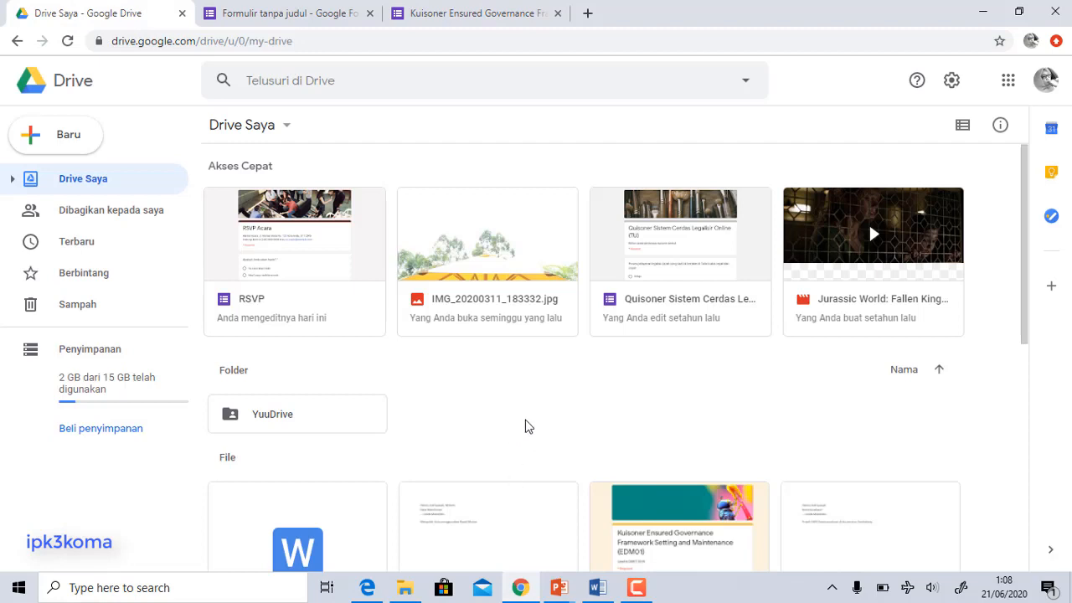
pyautogui.scroll(-2, 665, 463)
pyautogui.scroll(-1, 665, 463)
pyautogui.doubleClick(681, 352)
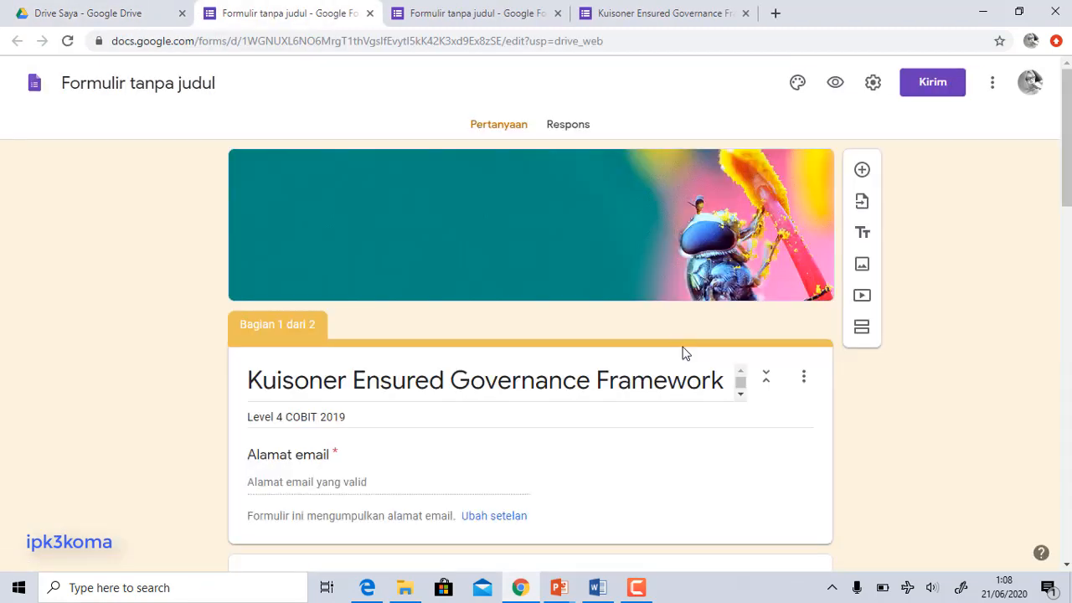
pyautogui.scroll(-1, 683, 352)
pyautogui.scroll(-4, 683, 352)
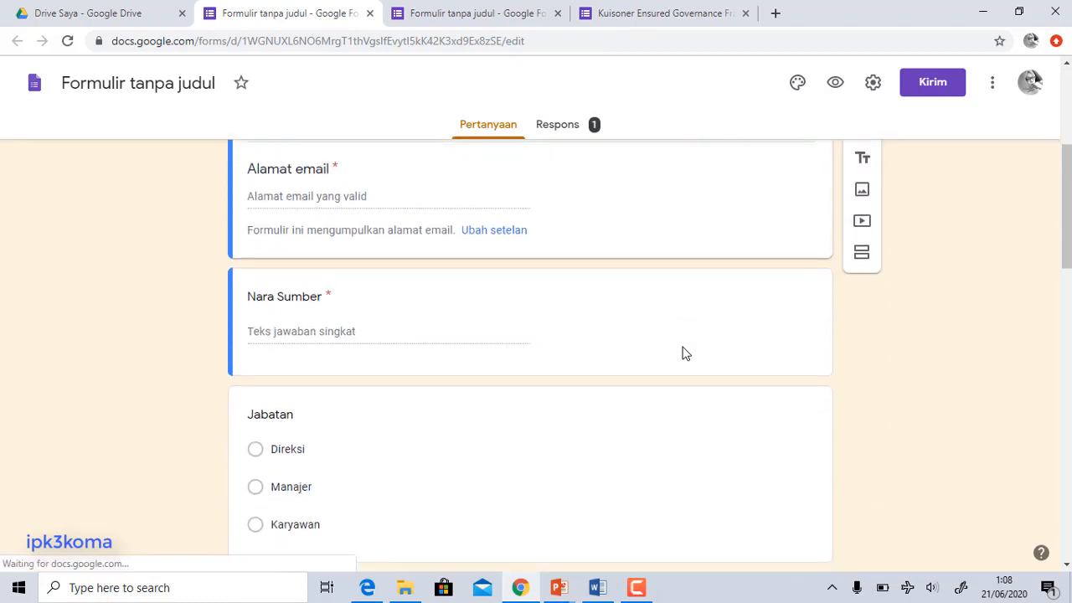
pyautogui.scroll(2, 683, 353)
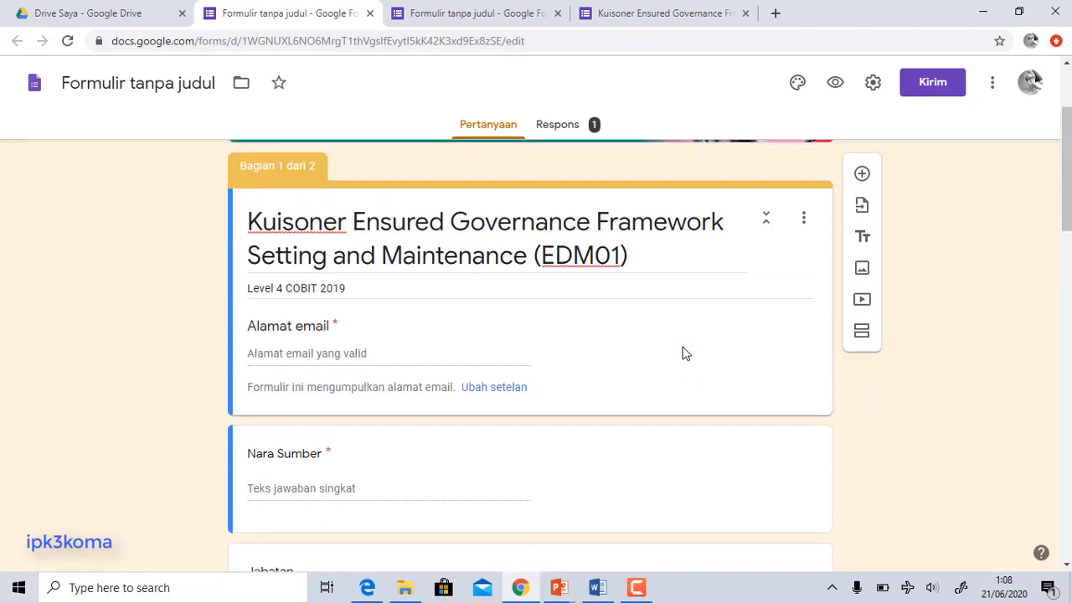
pyautogui.scroll(2, 682, 352)
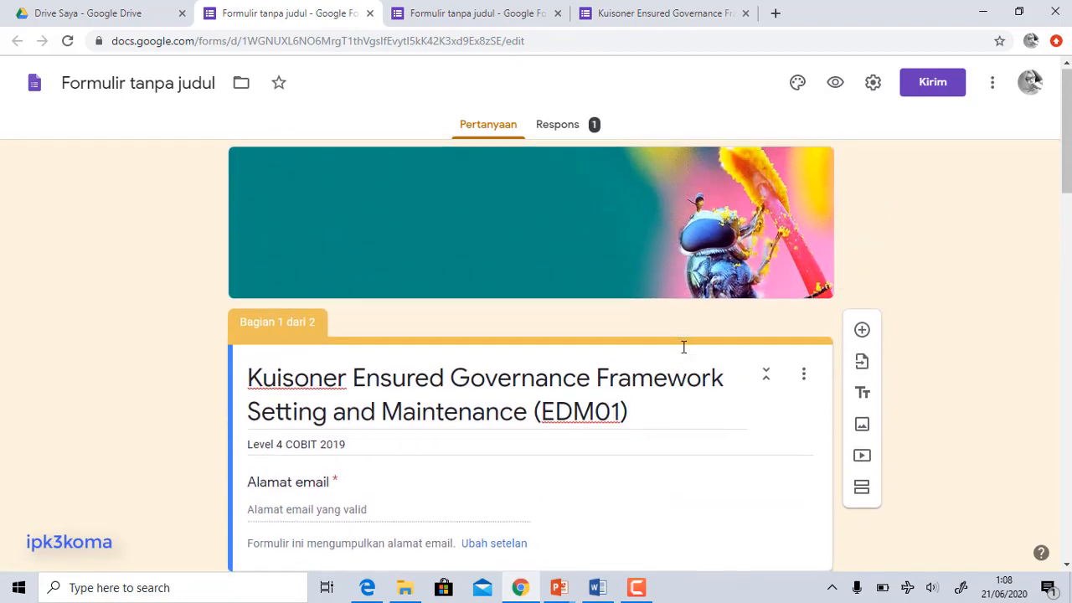
# Step: Open the form's responses and examine the Ringkasan view, from the respondent details and Jabatan chart to each statement's rating chart
pyautogui.click(566, 134)
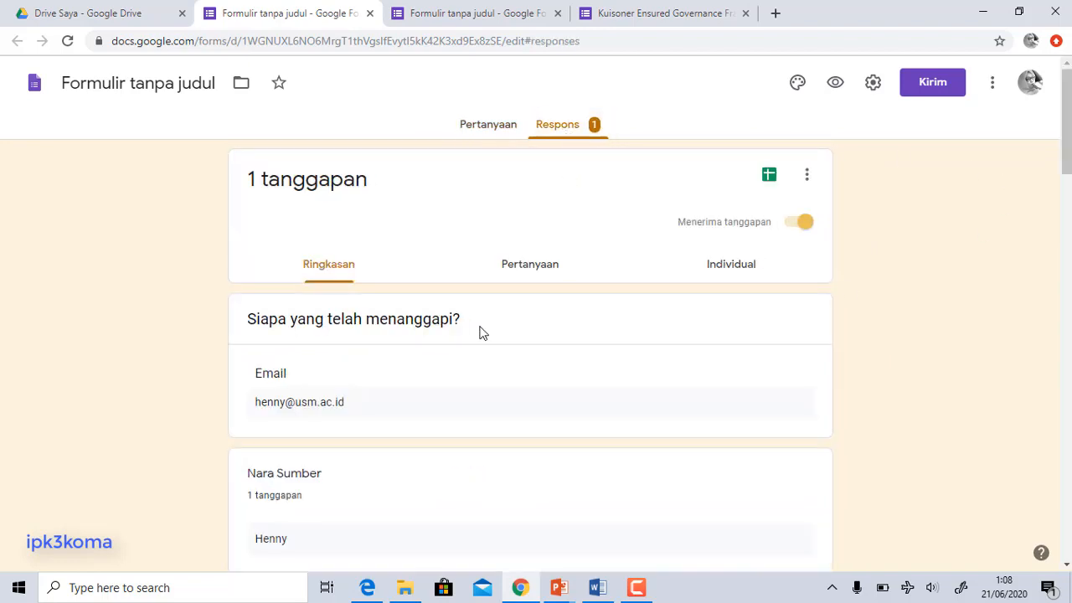
pyautogui.scroll(-1, 397, 481)
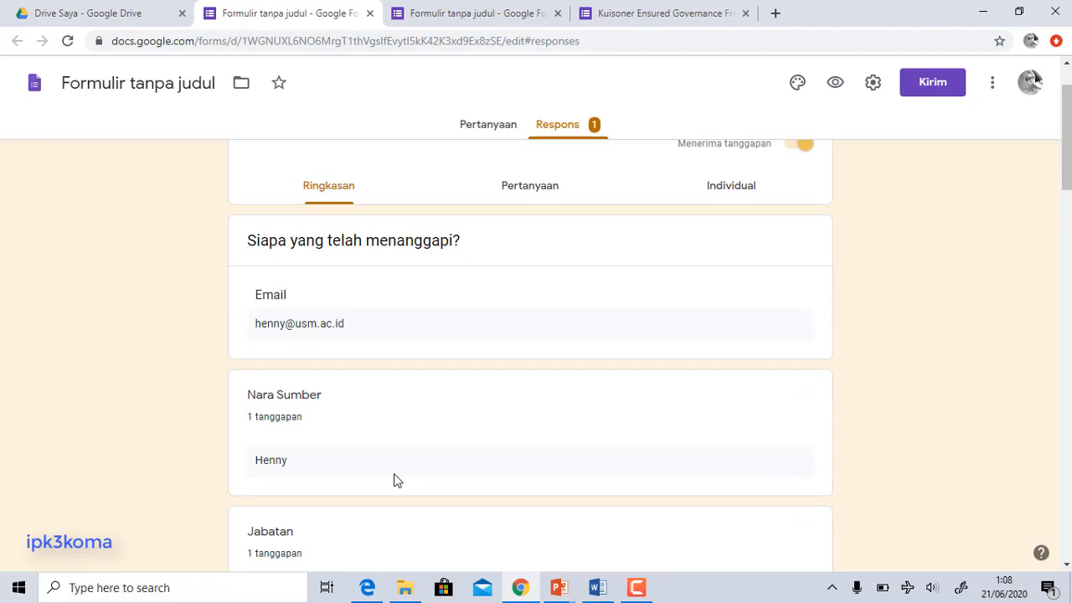
pyautogui.scroll(-4, 397, 481)
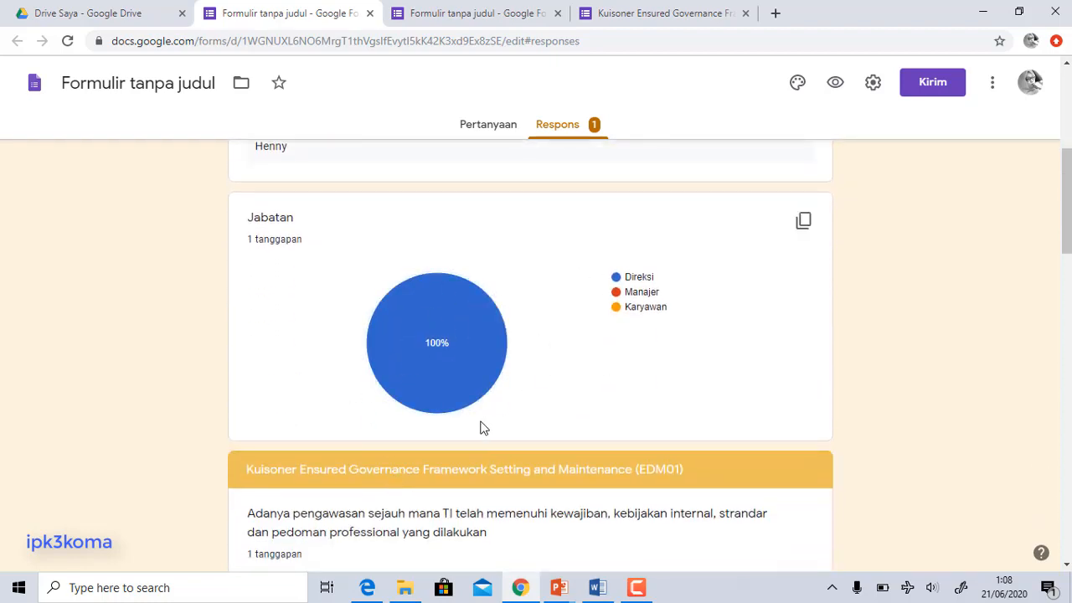
pyautogui.scroll(-3, 481, 427)
pyautogui.moveTo(642, 424)
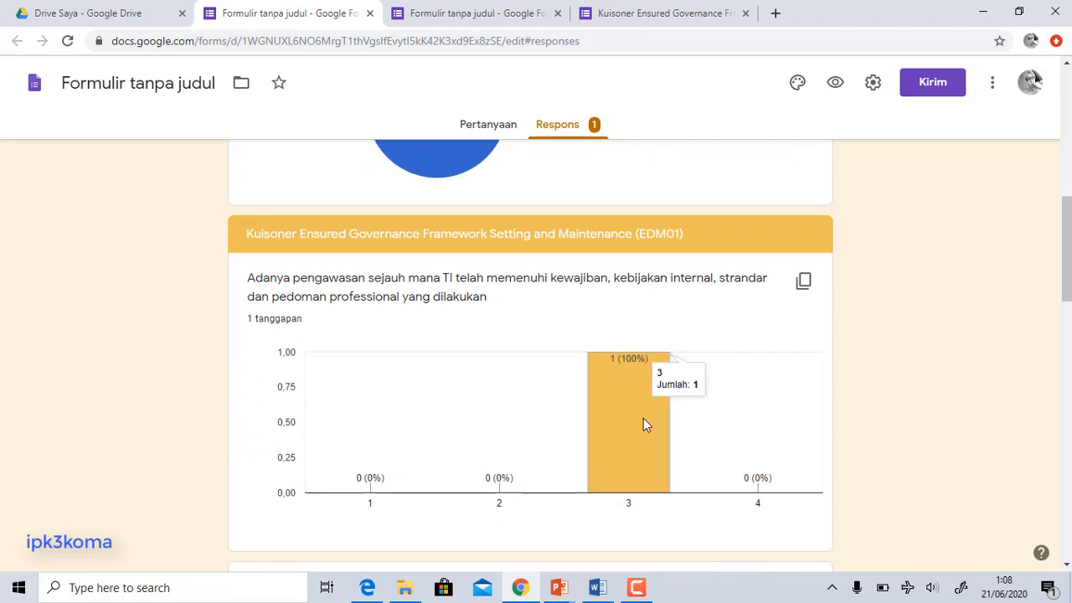
pyautogui.scroll(-3, 643, 419)
pyautogui.scroll(7, 643, 418)
pyautogui.scroll(-13, 643, 424)
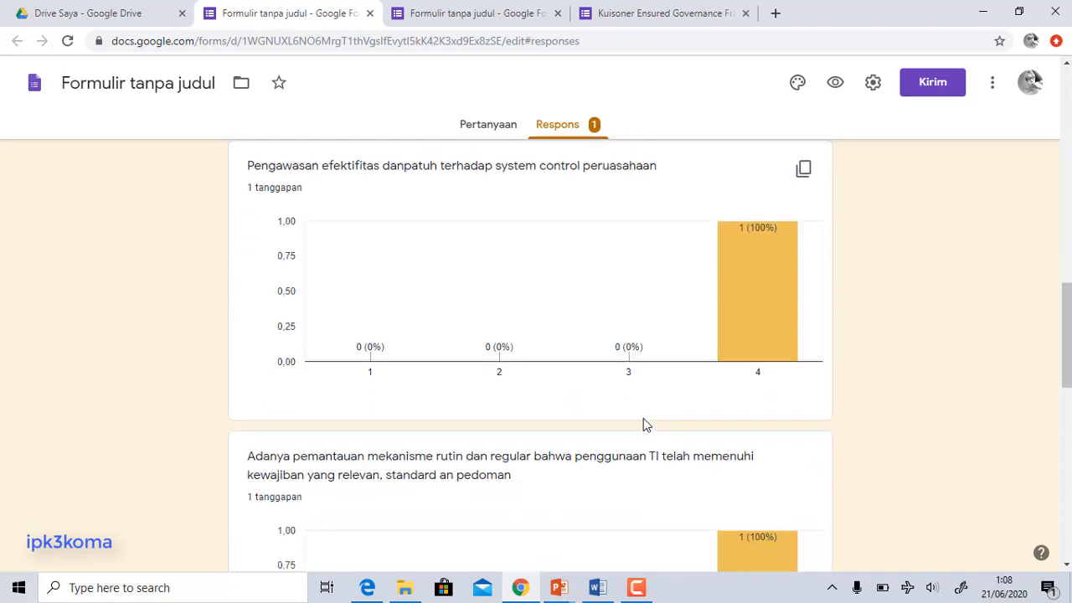
pyautogui.scroll(-9, 643, 424)
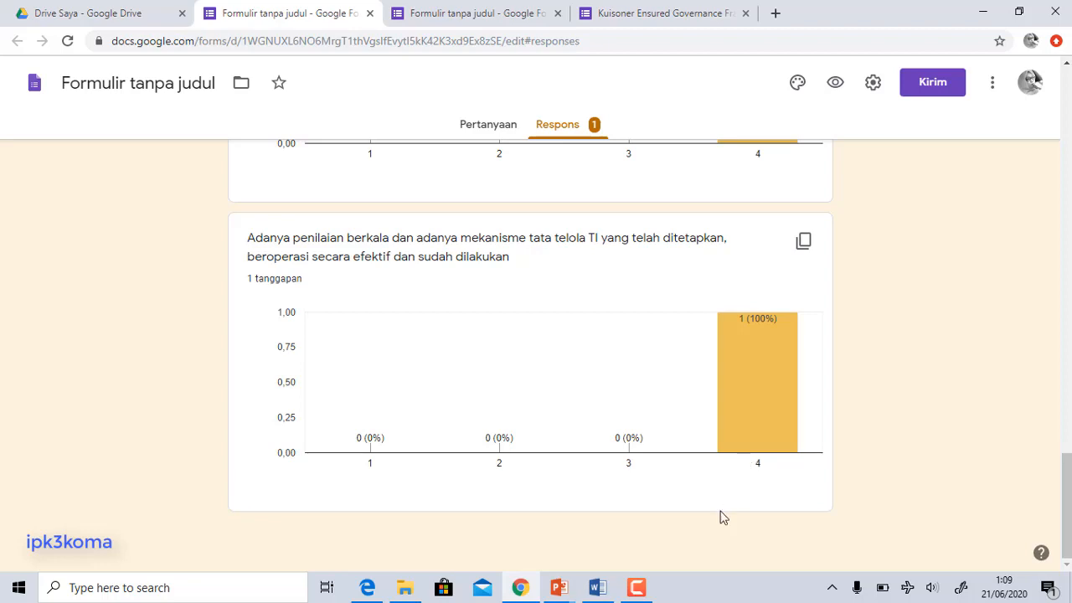
pyautogui.click(641, 592)
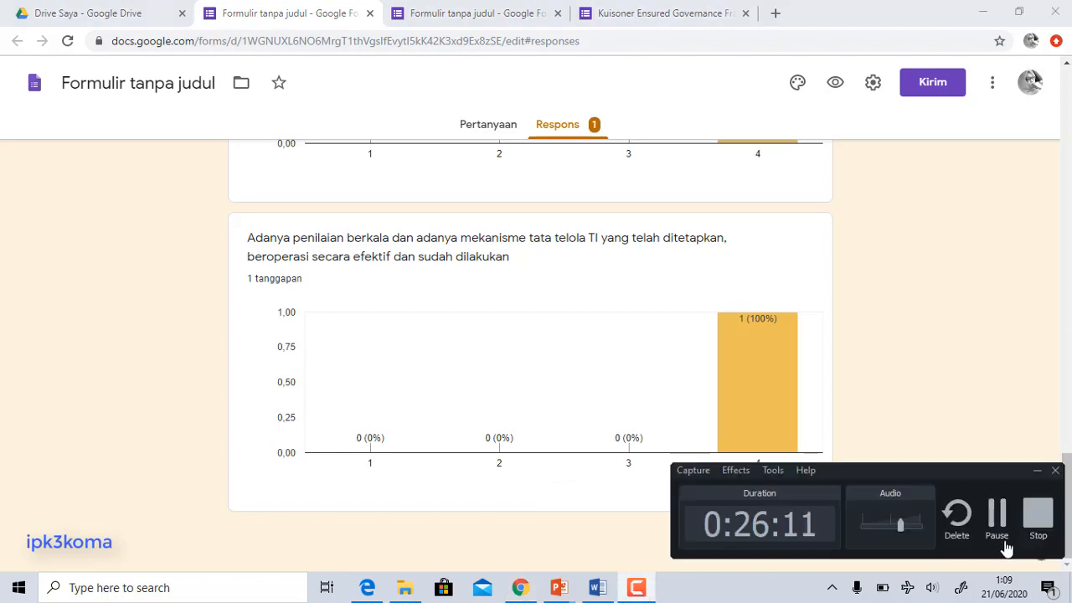